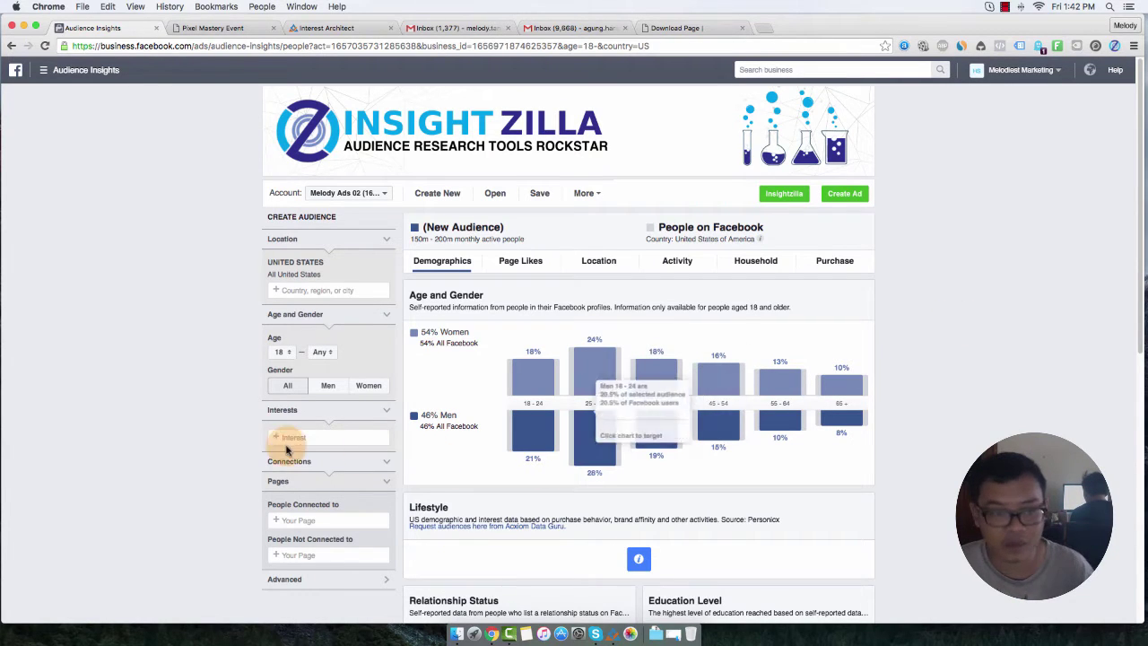
Add the Meditation interest from Fitness and wellness to the new audience and view its page likes
{"action": "left_click", "coordinate": [325, 437]}
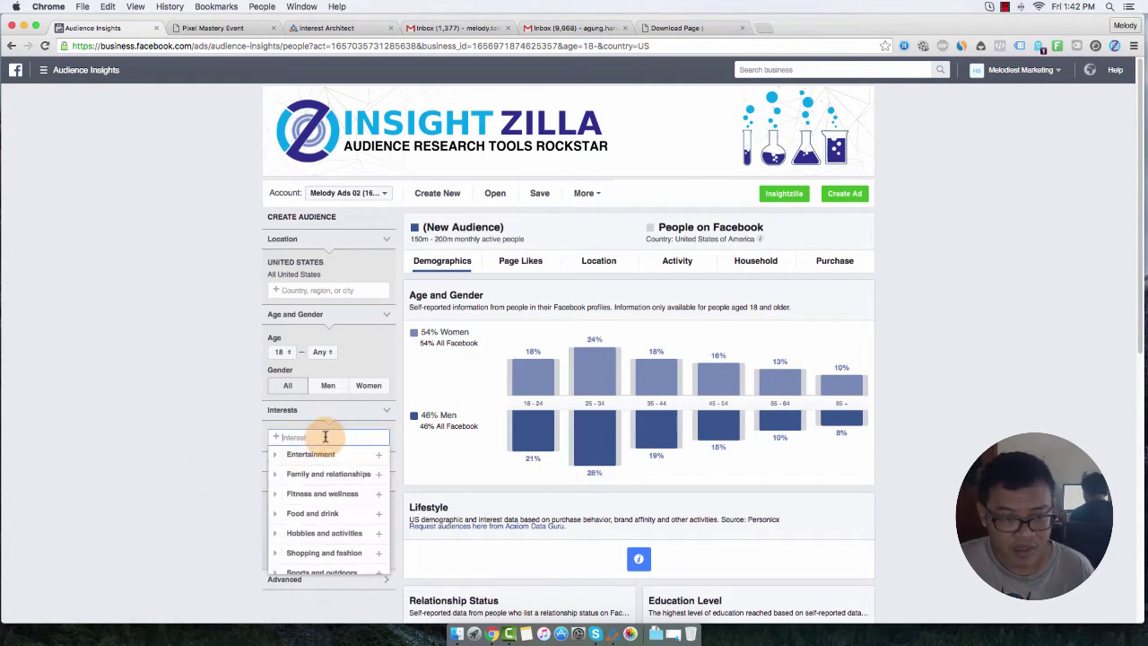
{"action": "left_click", "coordinate": [323, 493]}
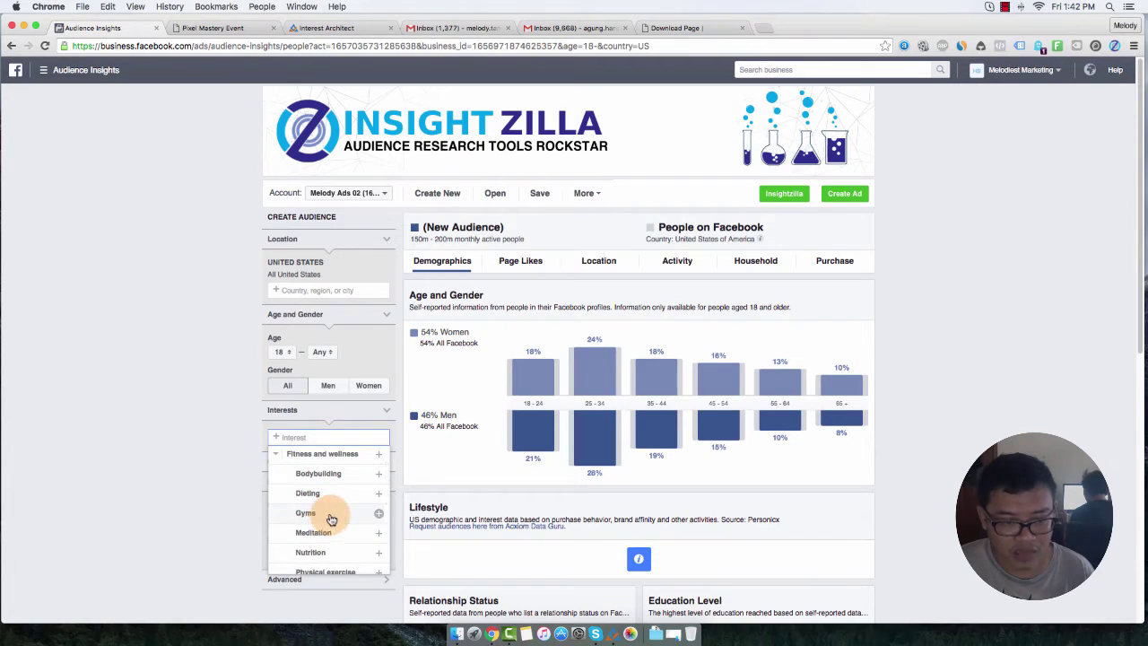
{"action": "left_click", "coordinate": [323, 530]}
{"action": "left_click", "coordinate": [177, 412]}
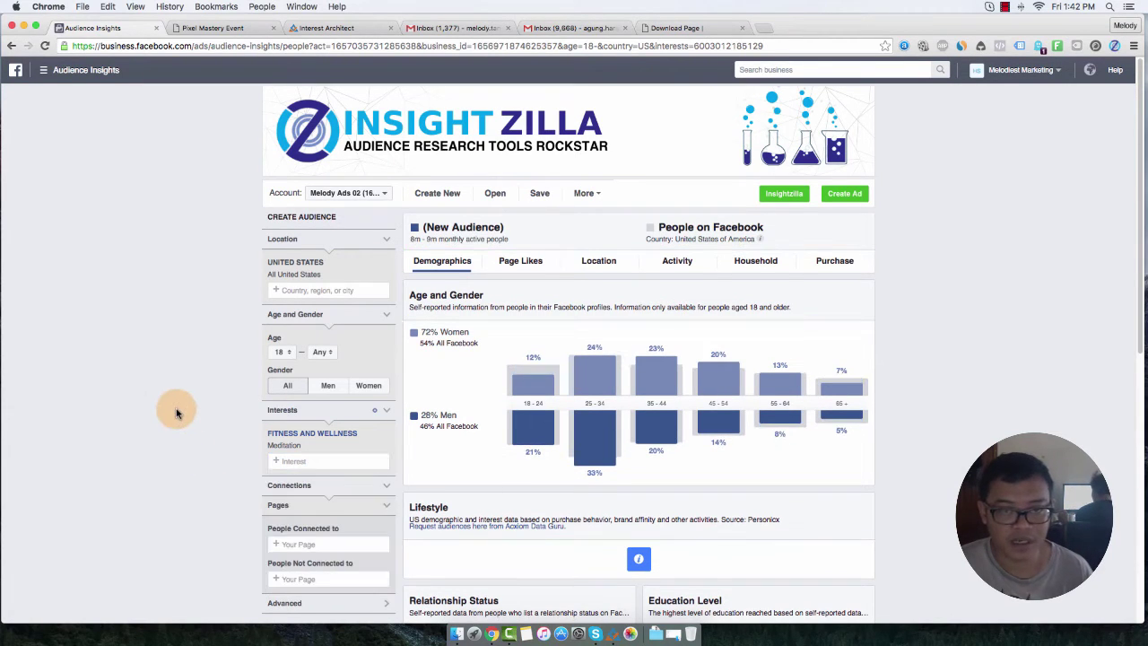
{"action": "left_click", "coordinate": [521, 262]}
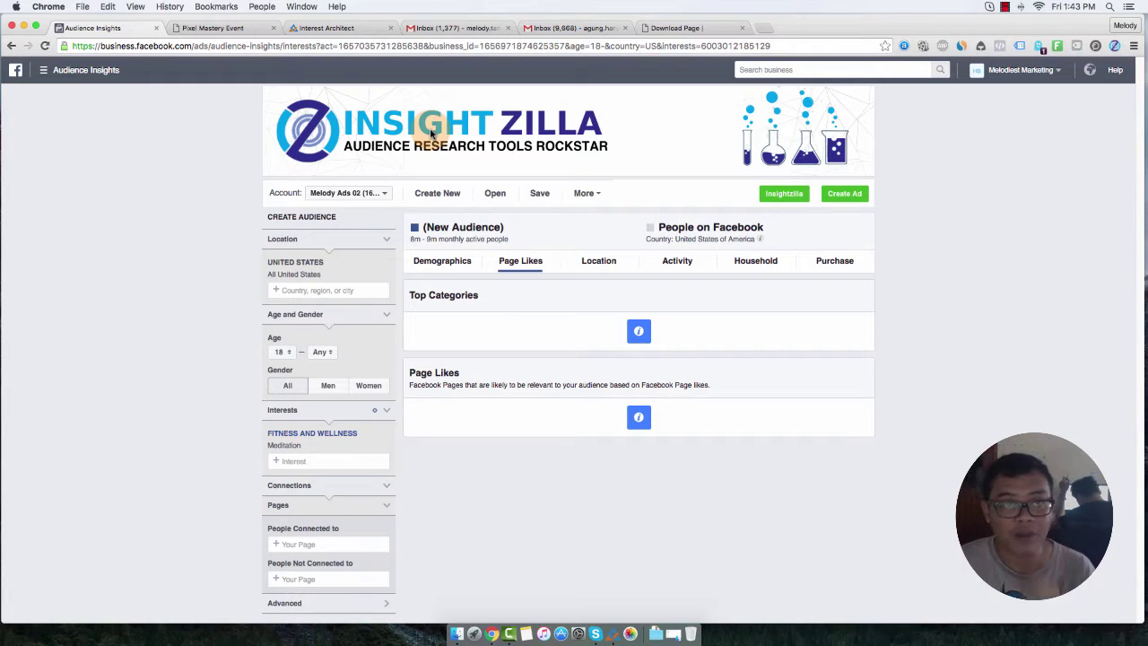
Examine the Interest Architect sales page, including its feature sections, bonus software and pricing offer
{"action": "left_click", "coordinate": [323, 28]}
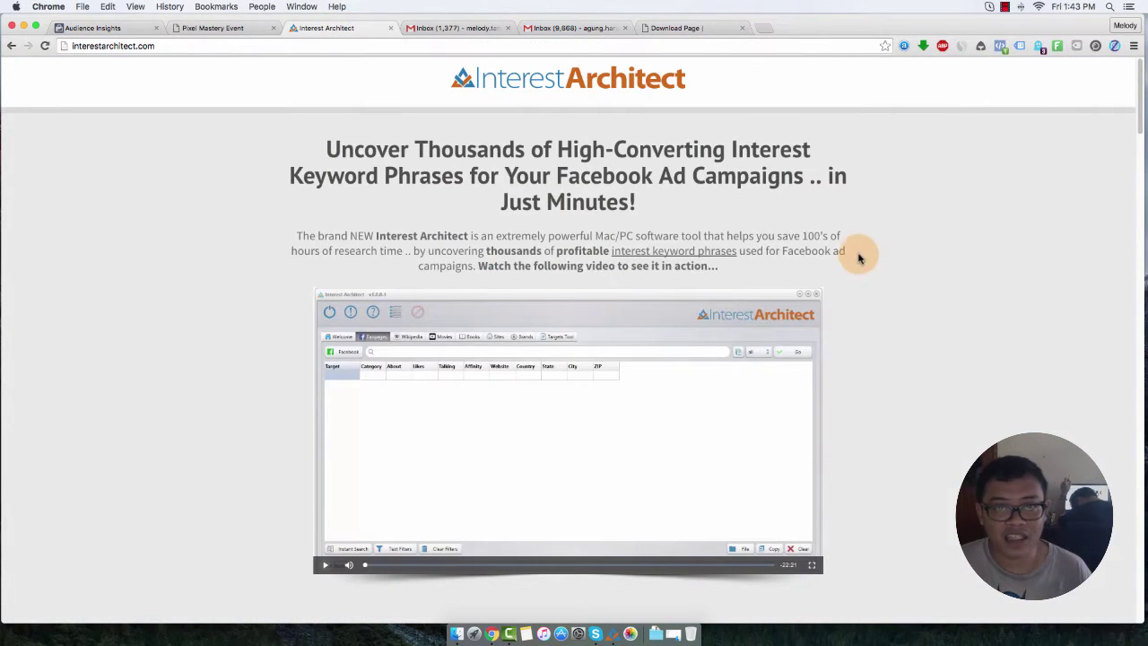
{"action": "scroll", "coordinate": [917, 349], "scroll_direction": "down", "scroll_amount": 15}
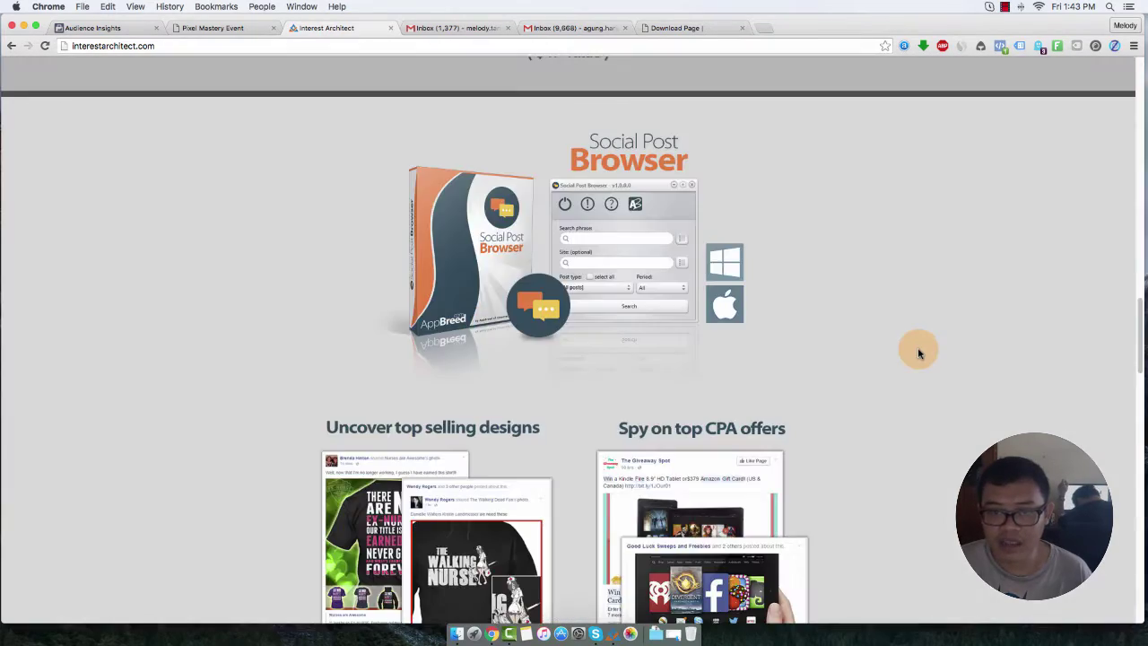
{"action": "scroll", "coordinate": [917, 352], "scroll_direction": "down", "scroll_amount": 20}
{"action": "scroll", "coordinate": [917, 352], "scroll_direction": "up", "scroll_amount": 15}
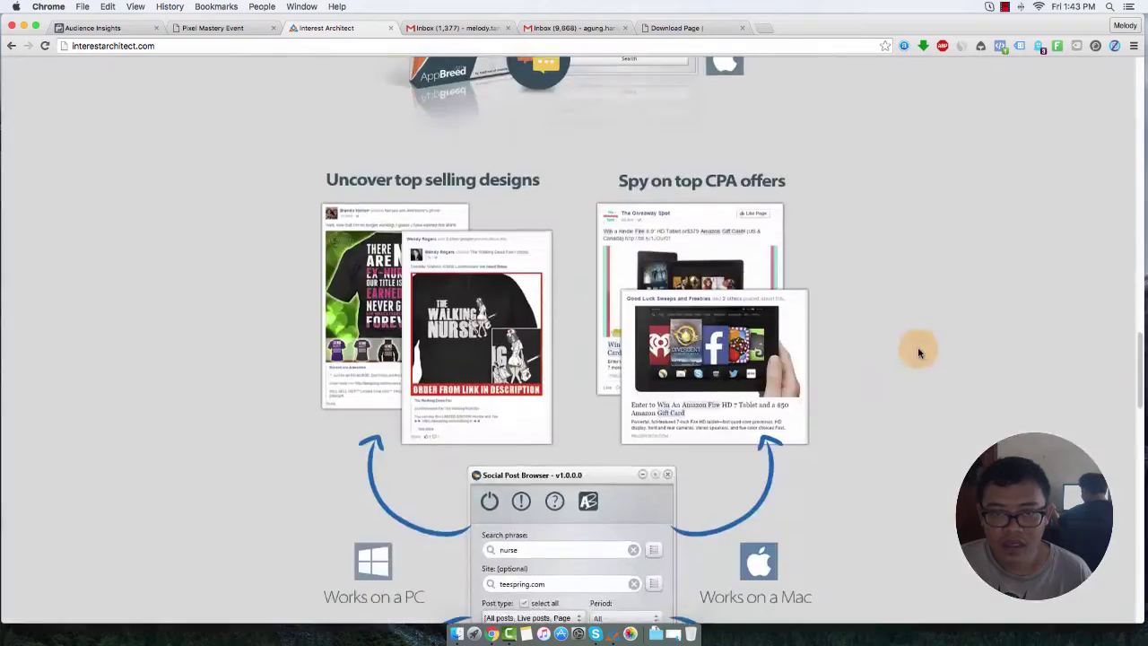
{"action": "scroll", "coordinate": [918, 350], "scroll_direction": "up", "scroll_amount": 15}
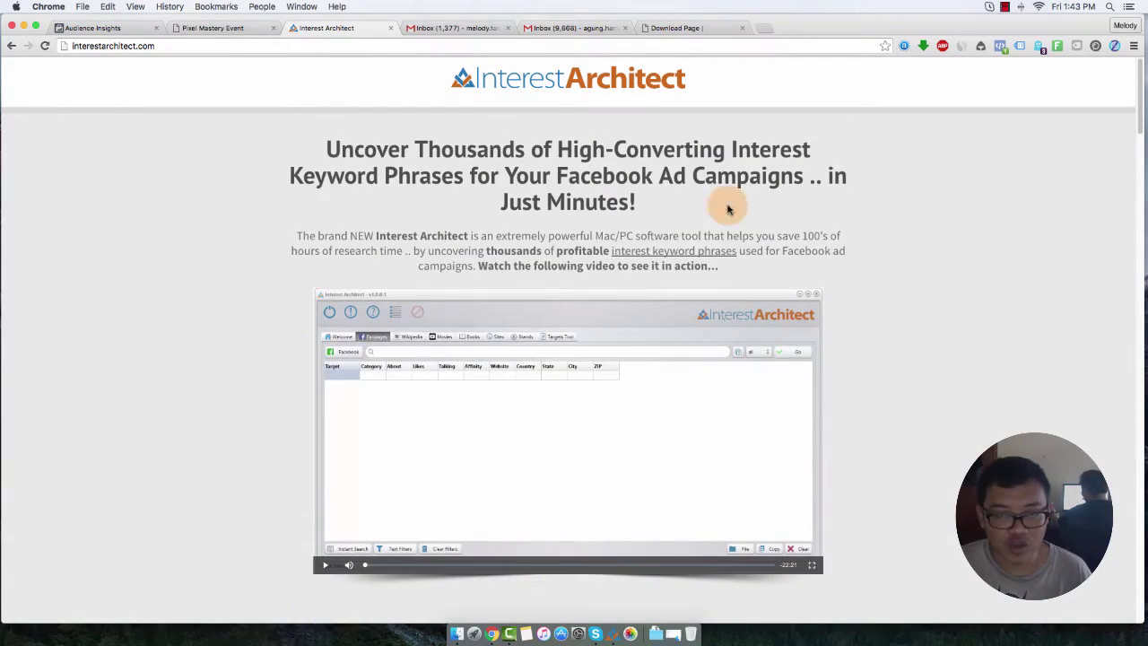
{"action": "scroll", "coordinate": [883, 375], "scroll_direction": "down", "scroll_amount": 8}
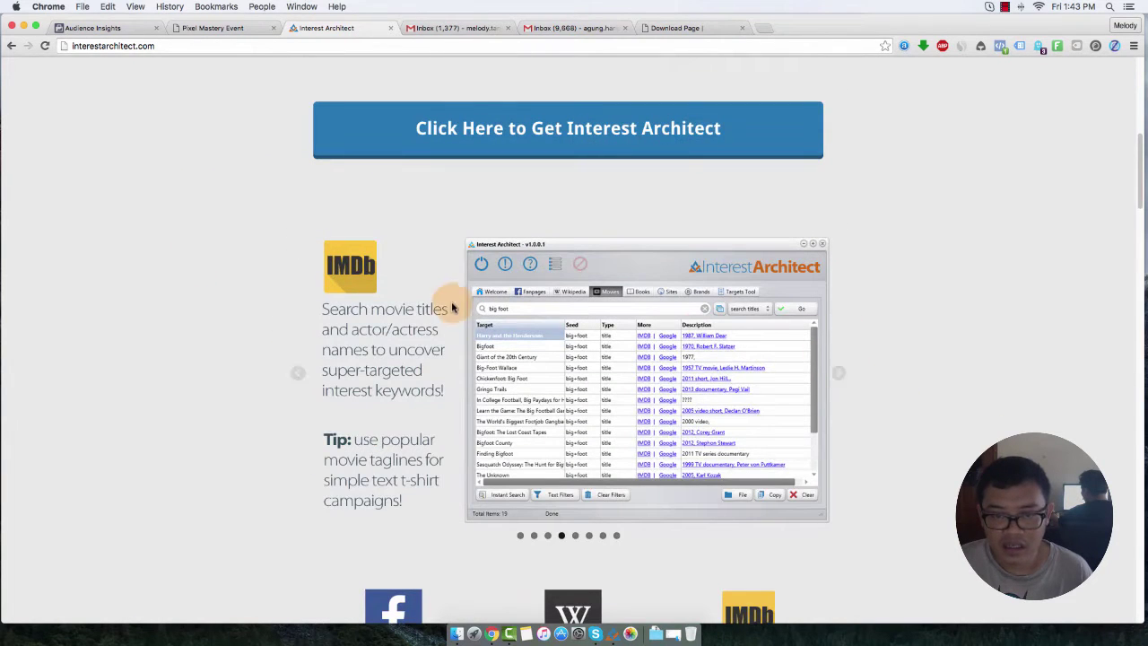
{"action": "scroll", "coordinate": [875, 381], "scroll_direction": "down", "scroll_amount": 8}
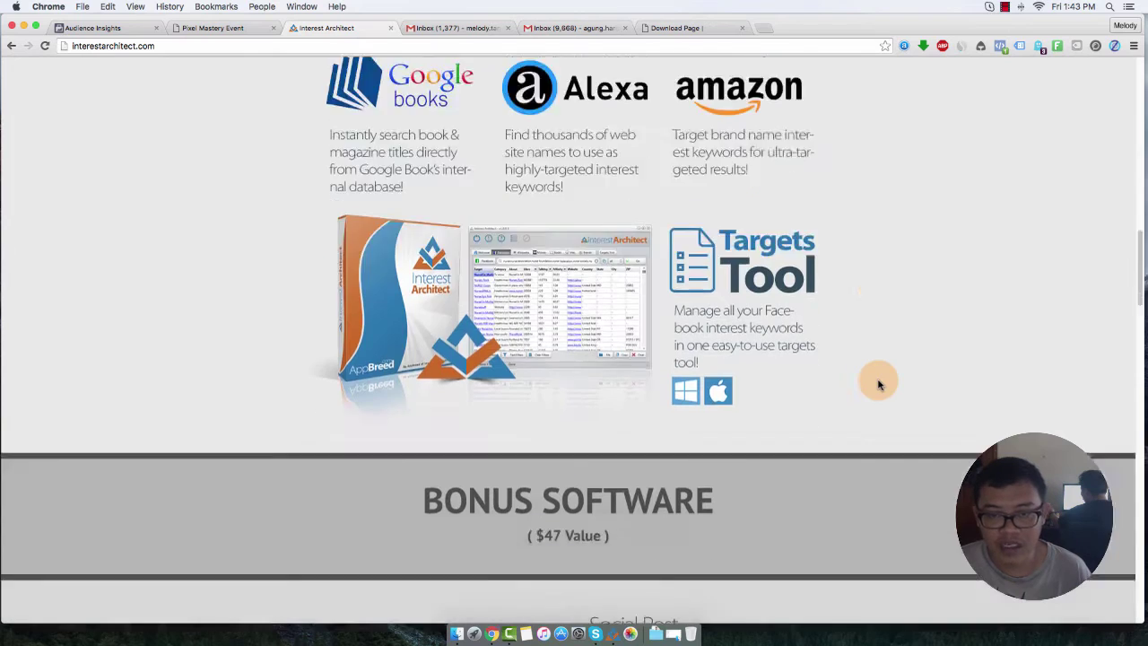
{"action": "scroll", "coordinate": [879, 384], "scroll_direction": "down", "scroll_amount": 15}
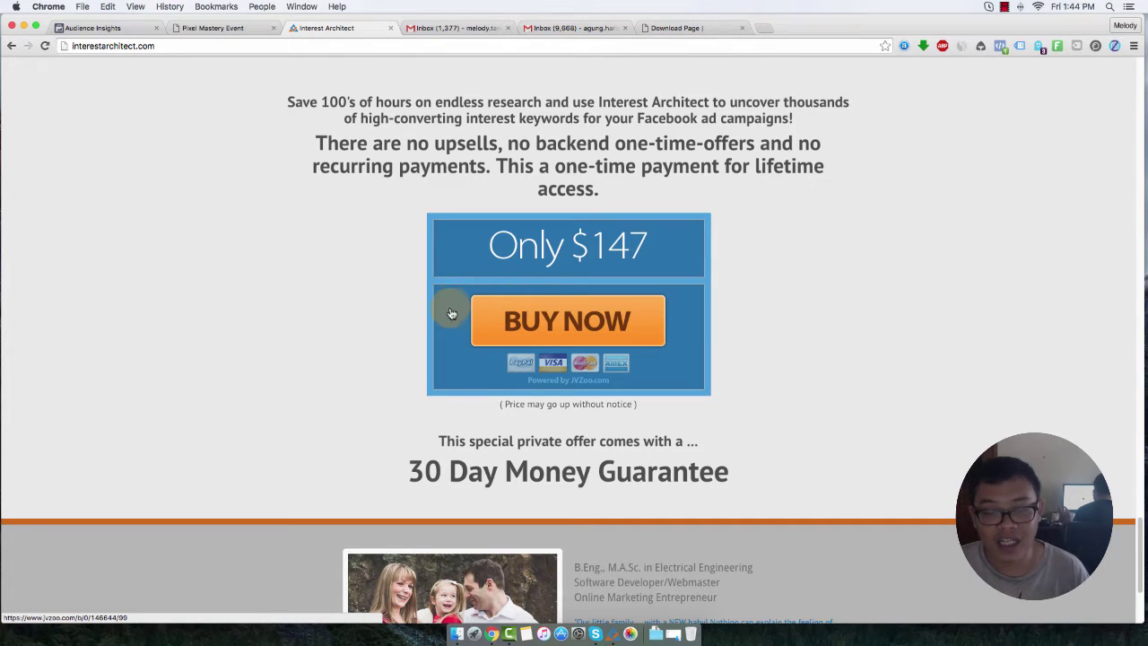
Switch to the Interest Architect desktop app and enter "pokemon" as the fanpage search keyword
{"action": "left_click", "coordinate": [610, 632]}
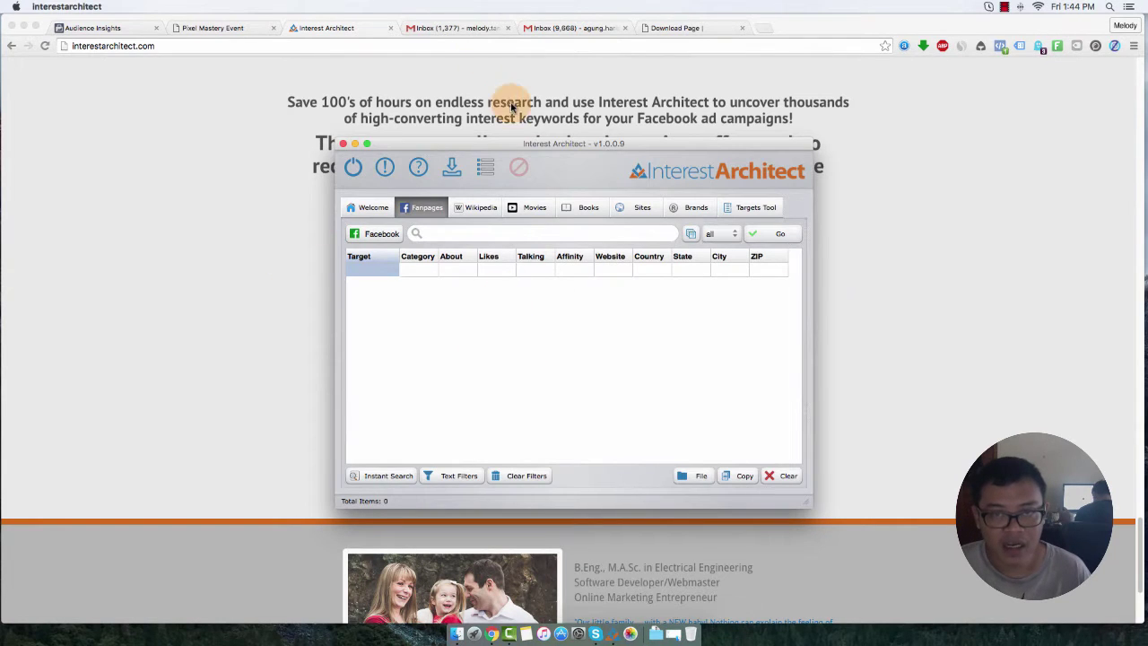
{"action": "left_click_drag", "start_coordinate": [564, 147], "coordinate": [555, 149]}
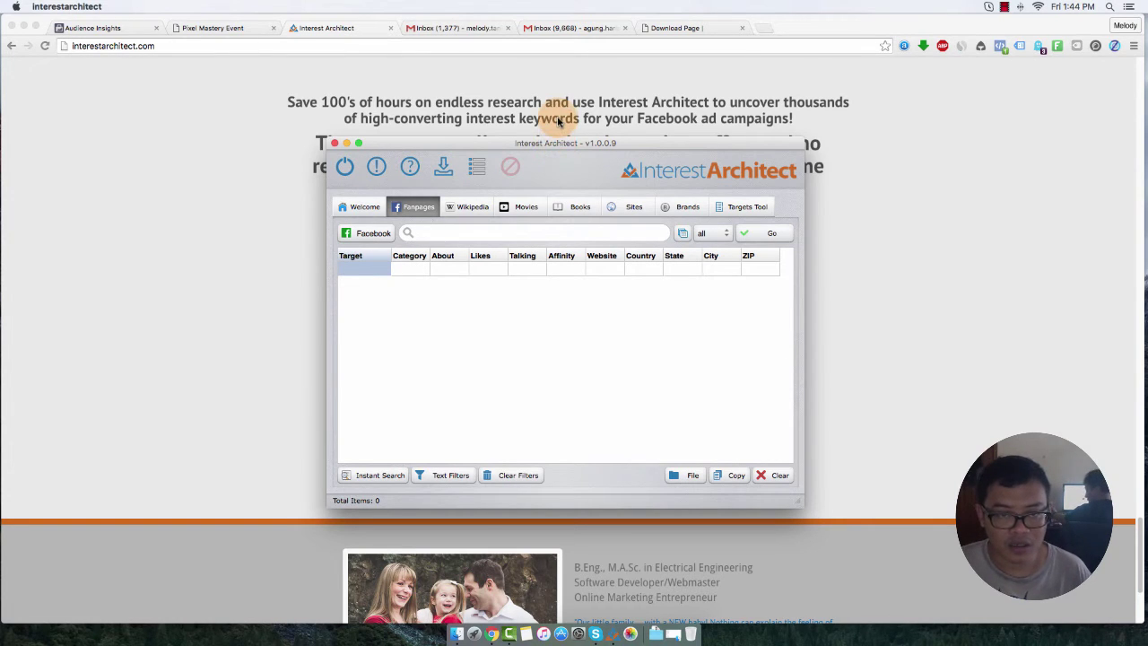
{"action": "left_click", "coordinate": [505, 233]}
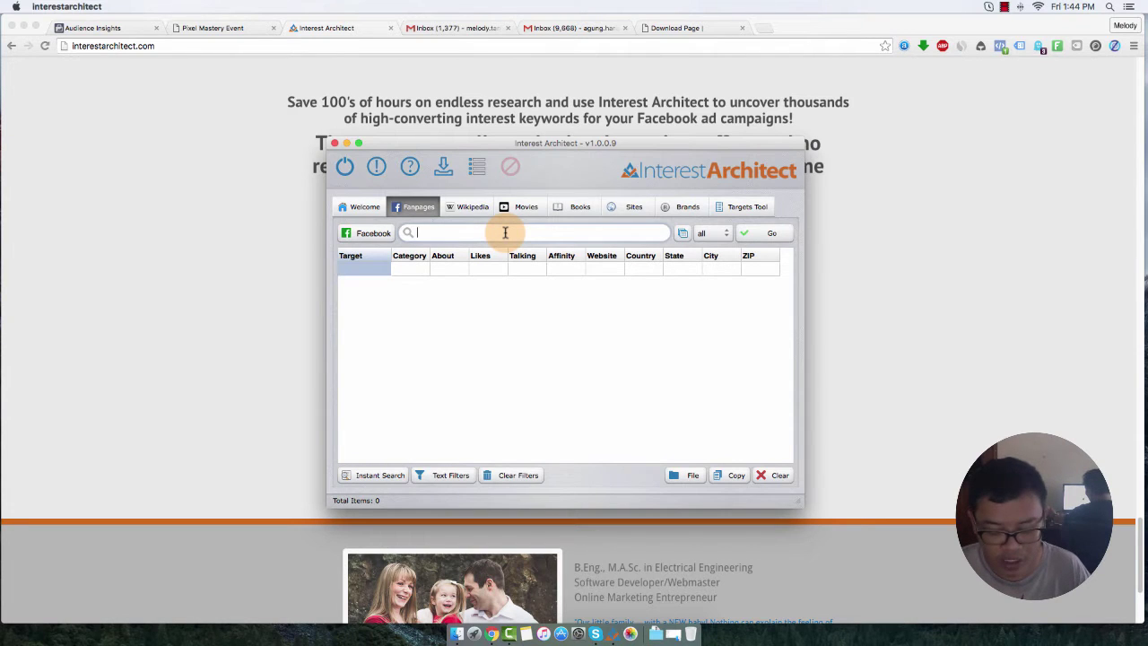
{"action": "type", "text": "pokemon"}
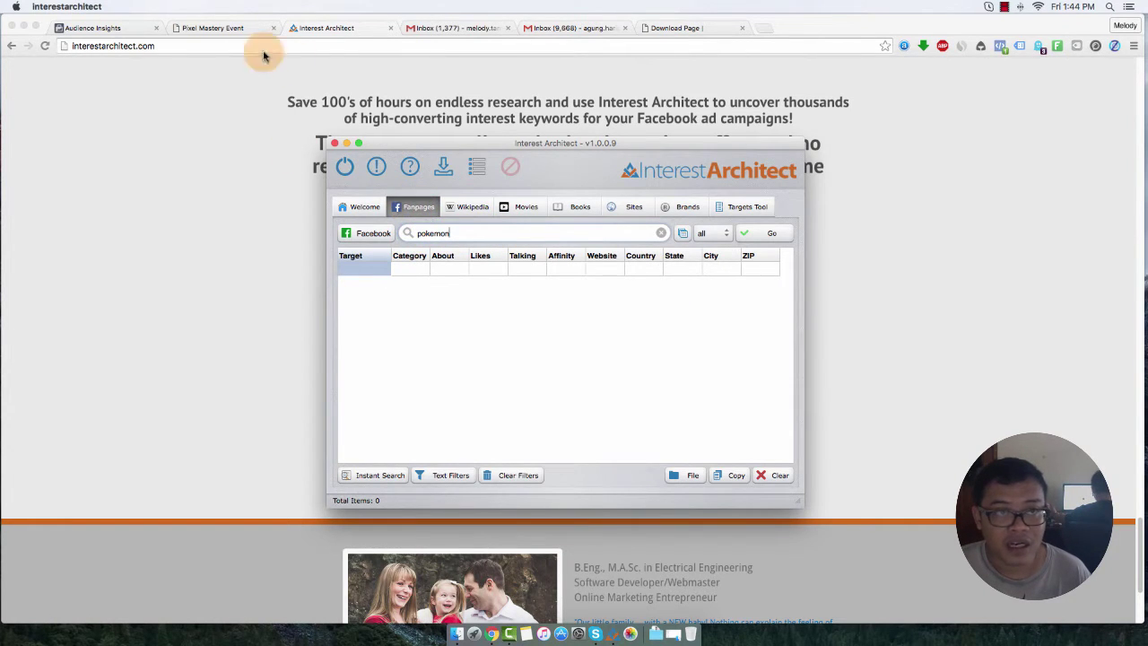
Return to Audience Insights in Chrome, remove the Meditation interest from the audience and launch InsightZilla
{"action": "left_click", "coordinate": [90, 28]}
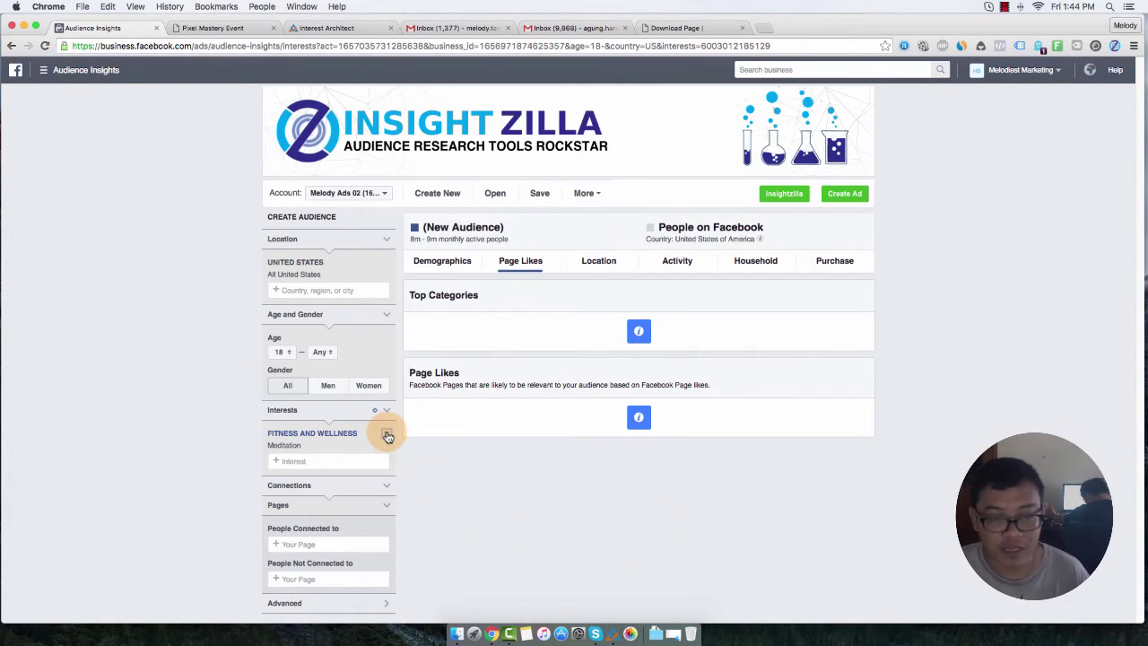
{"action": "left_click", "coordinate": [387, 436]}
{"action": "left_click", "coordinate": [784, 192]}
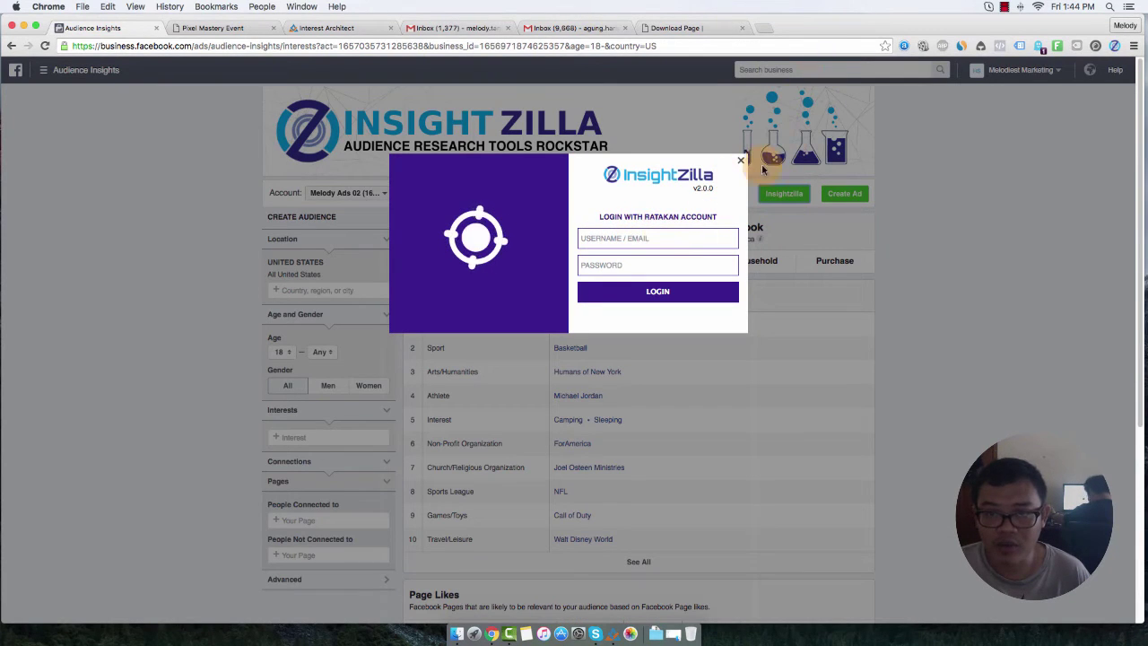
{"action": "left_click", "coordinate": [1005, 8]}
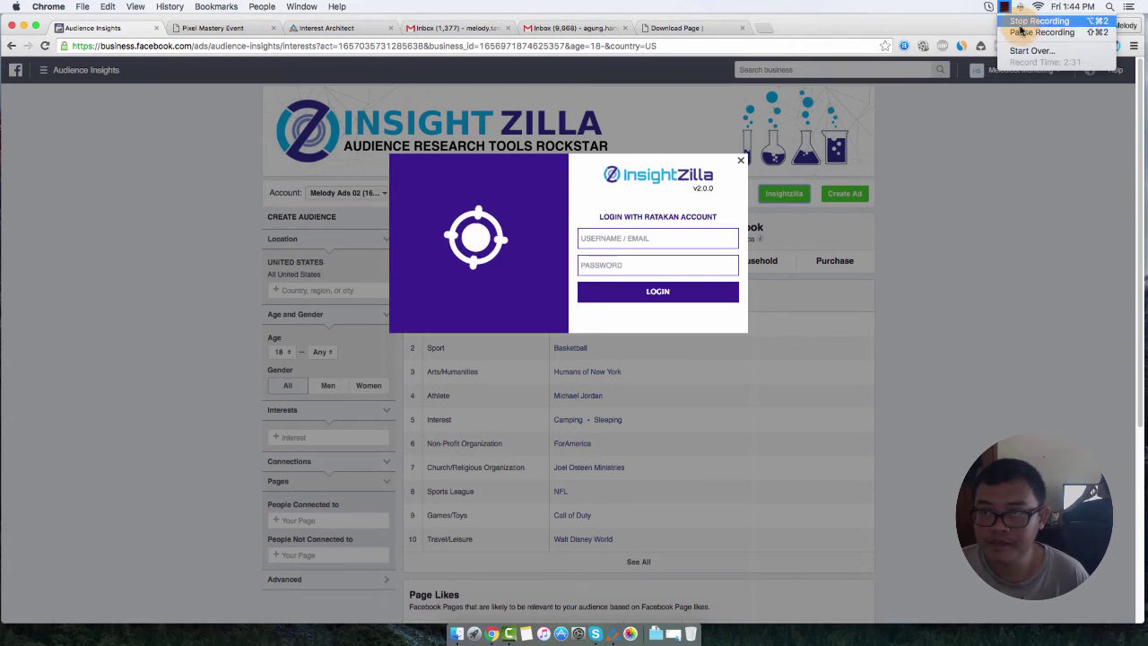
{"action": "left_click", "coordinate": [1022, 31]}
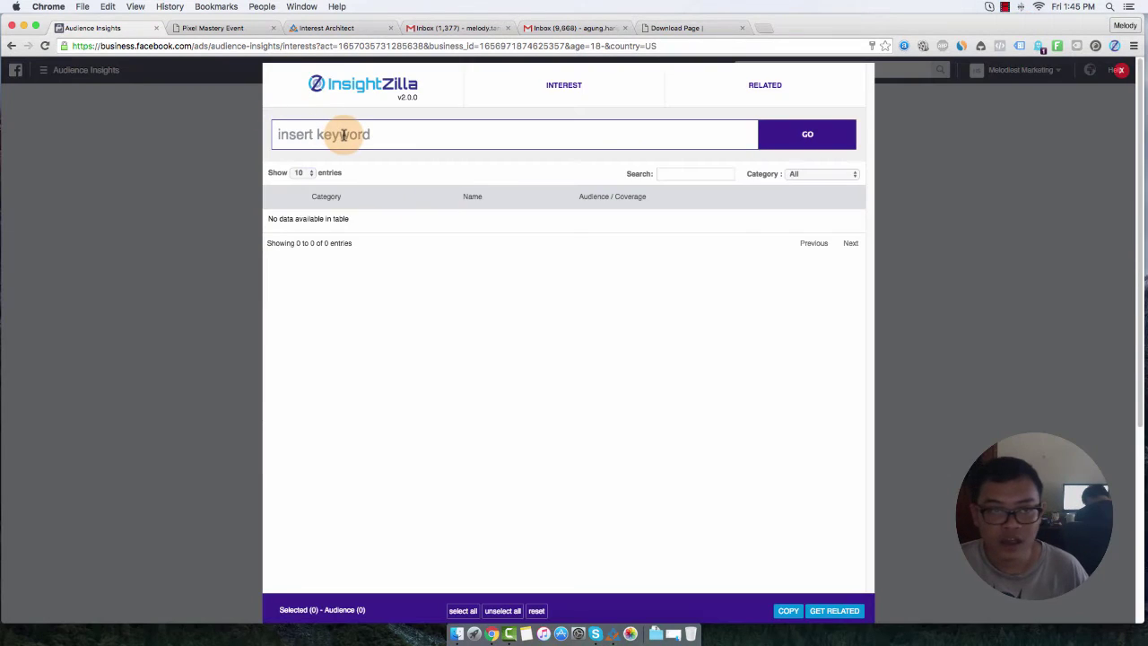
Search InsightZilla for the keyword "pokemon" and filter the results to the Interest category
{"action": "left_click", "coordinate": [344, 135]}
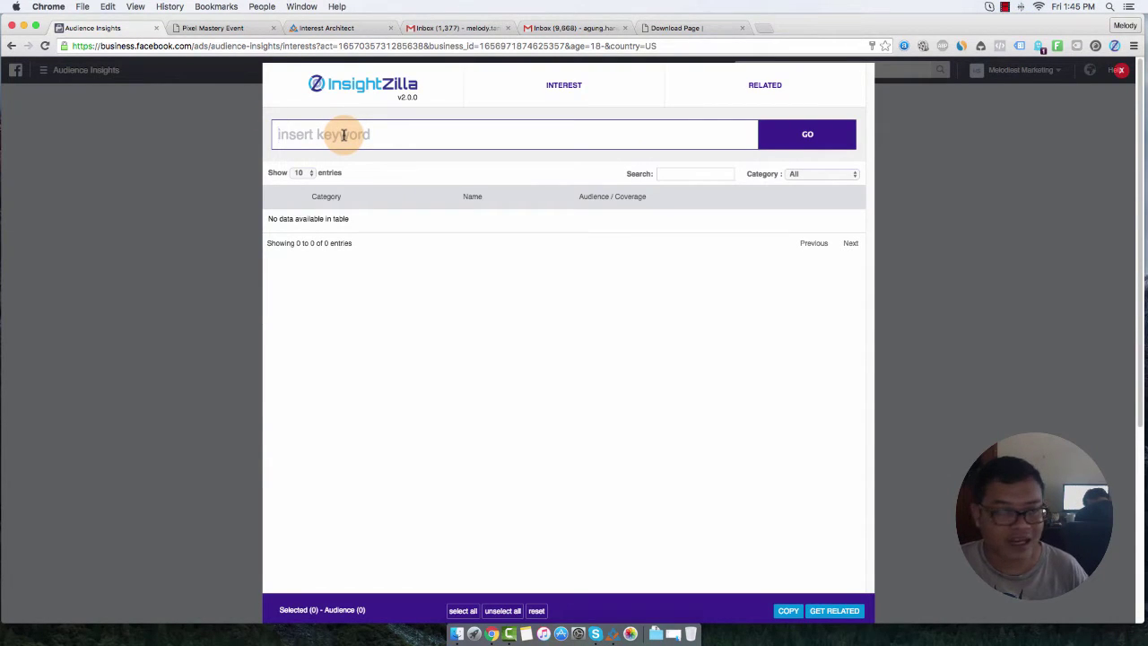
{"action": "type", "text": "pokemon"}
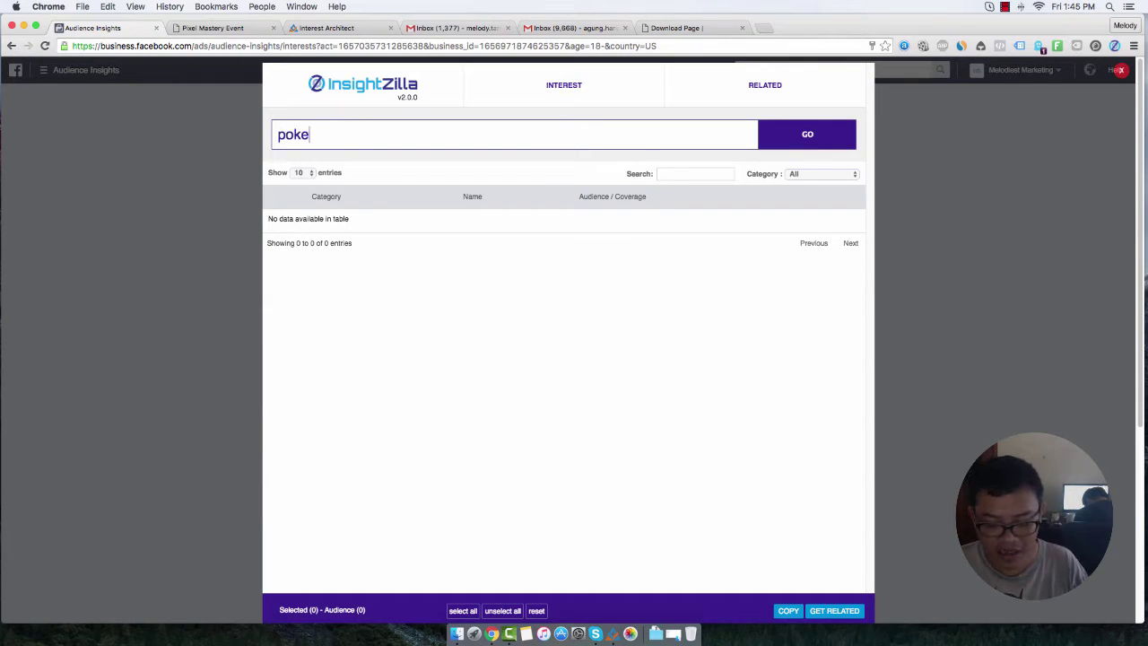
{"action": "left_click", "coordinate": [790, 147]}
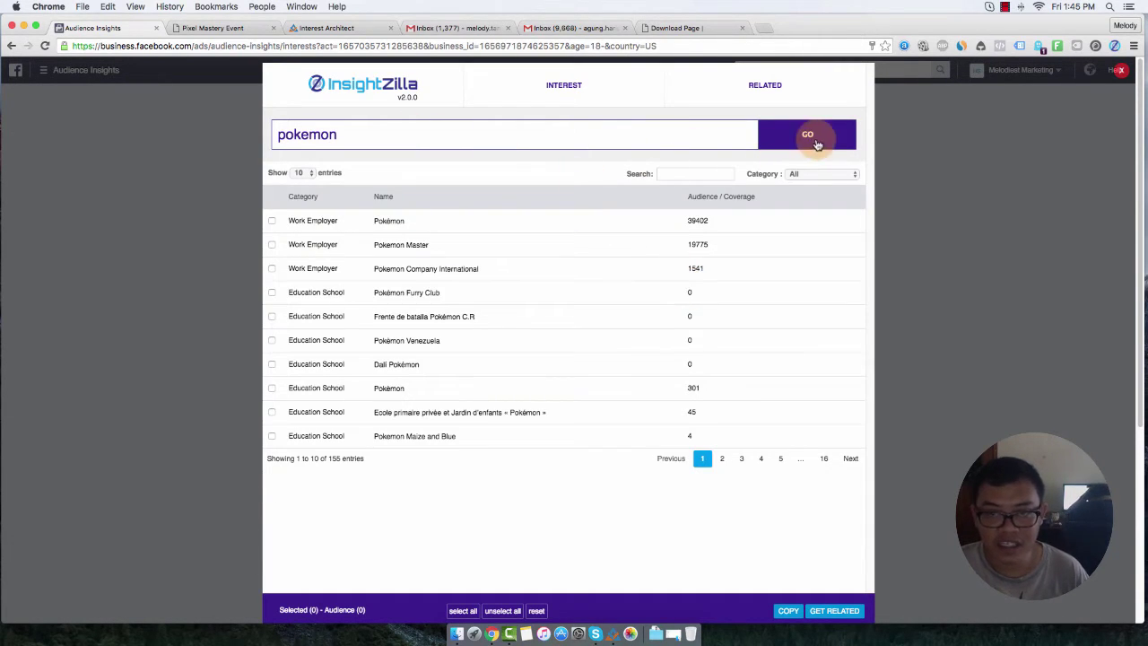
{"action": "left_click", "coordinate": [823, 173]}
{"action": "left_click", "coordinate": [827, 194]}
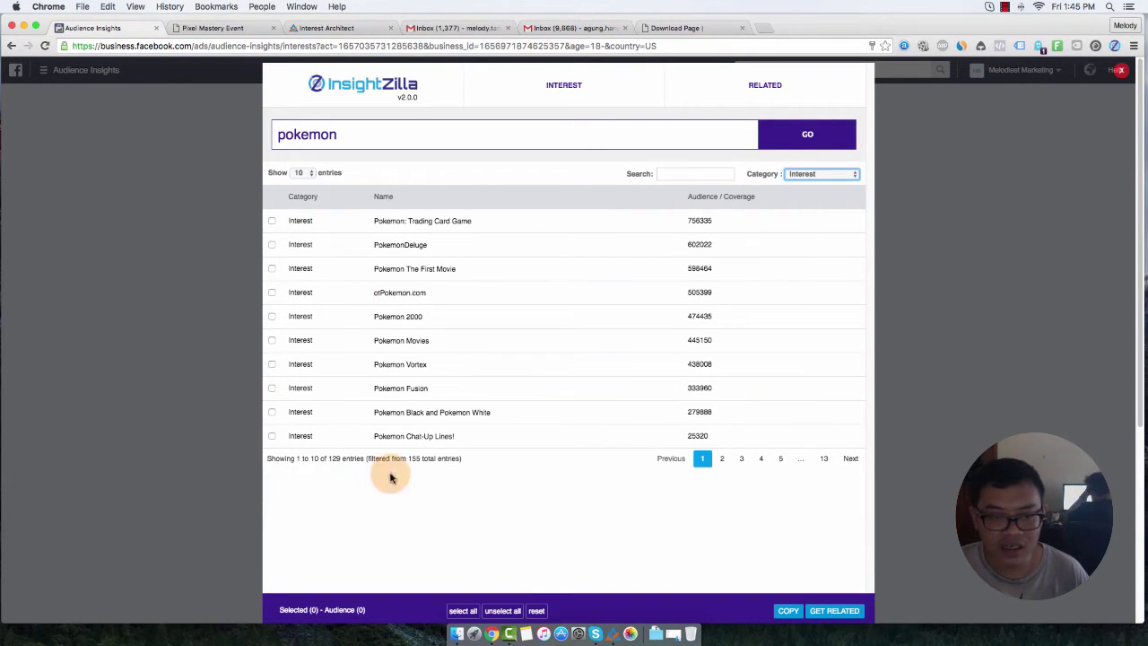
Select all the listed Pokemon interests, request their related pages, and close InsightZilla
{"action": "left_click", "coordinate": [463, 610]}
{"action": "left_click", "coordinate": [830, 614]}
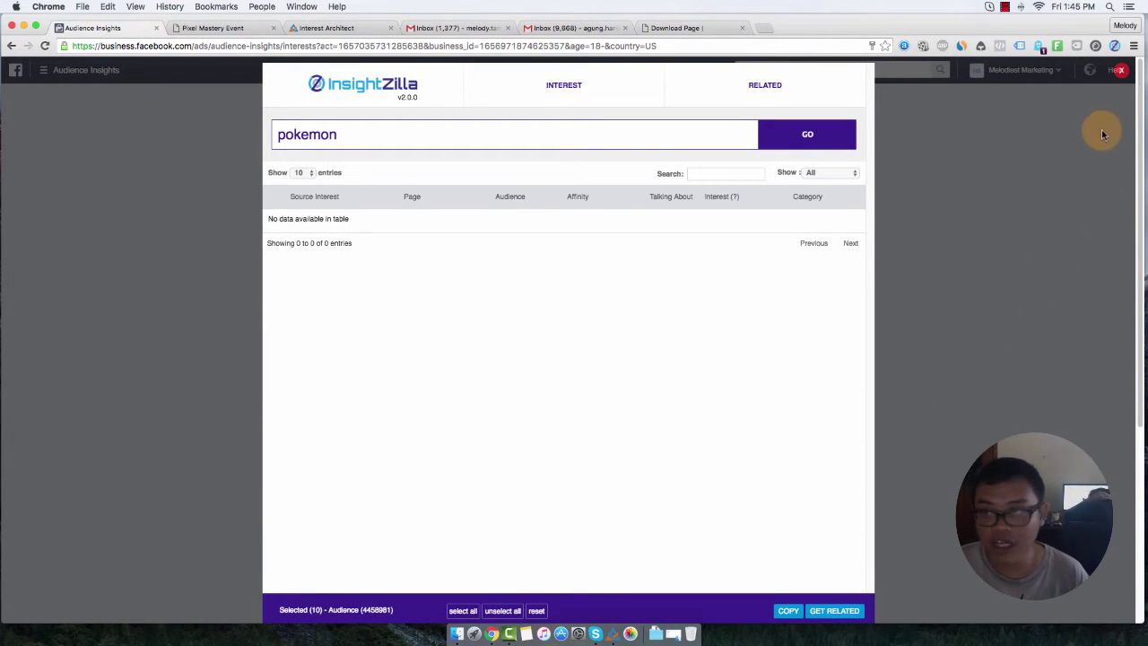
{"action": "left_click", "coordinate": [1120, 70]}
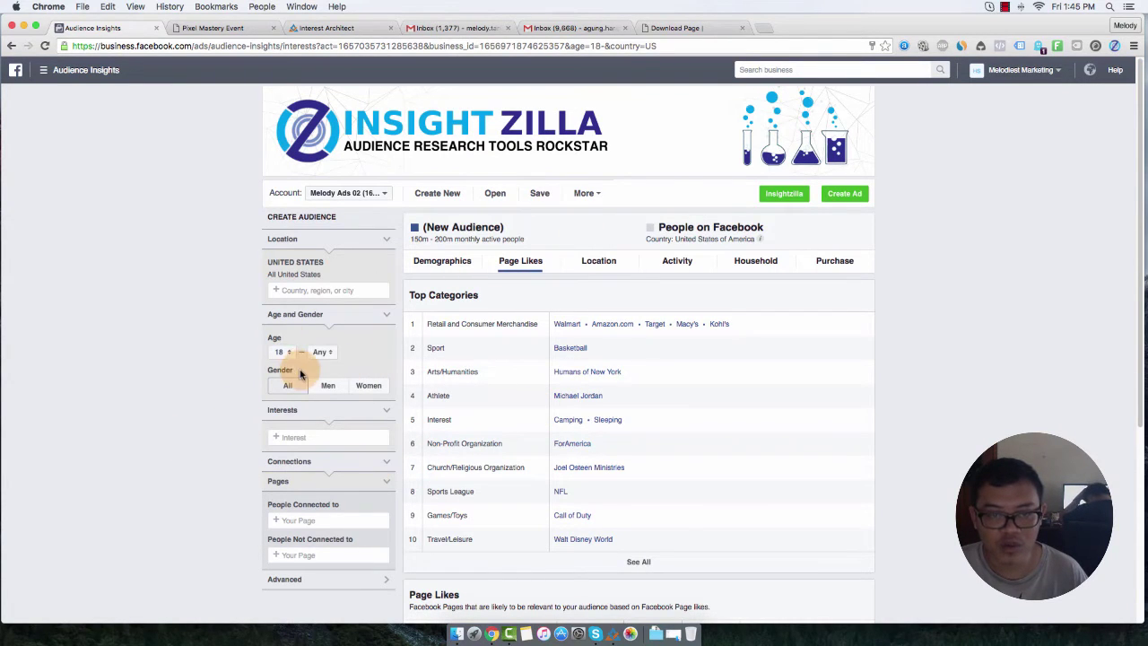
Add the Baking interest from Food and drink > Cooking to the new audience
{"action": "left_click", "coordinate": [313, 437]}
{"action": "left_click", "coordinate": [325, 512]}
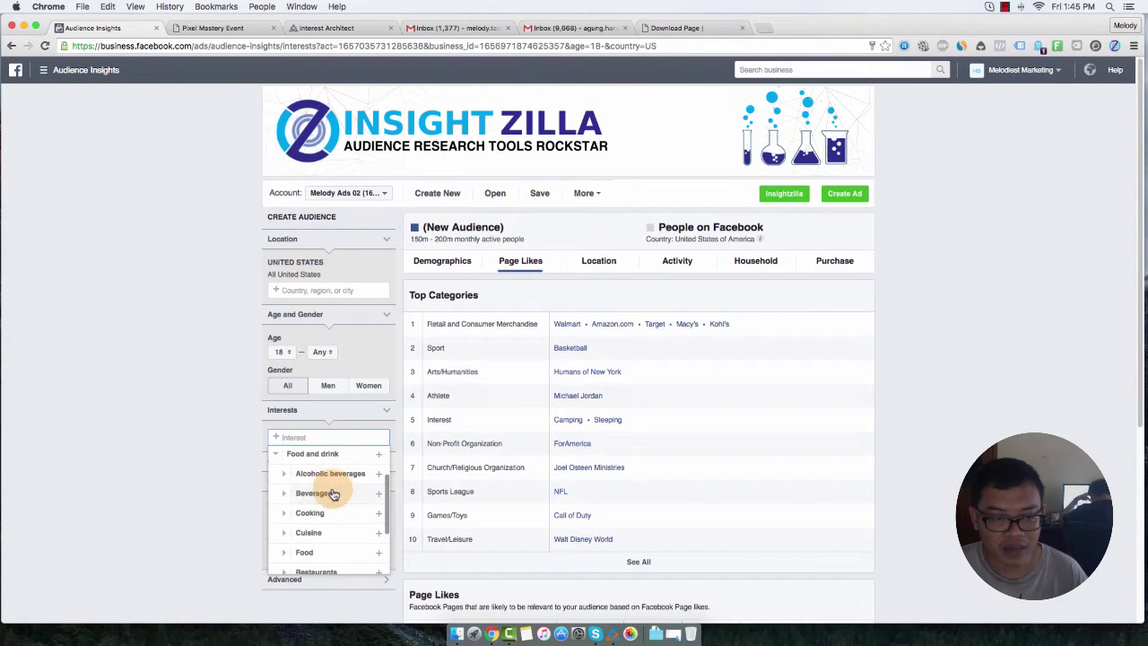
{"action": "left_click", "coordinate": [320, 512]}
{"action": "scroll", "coordinate": [320, 512], "scroll_direction": "down", "scroll_amount": 1}
{"action": "left_click", "coordinate": [310, 471]}
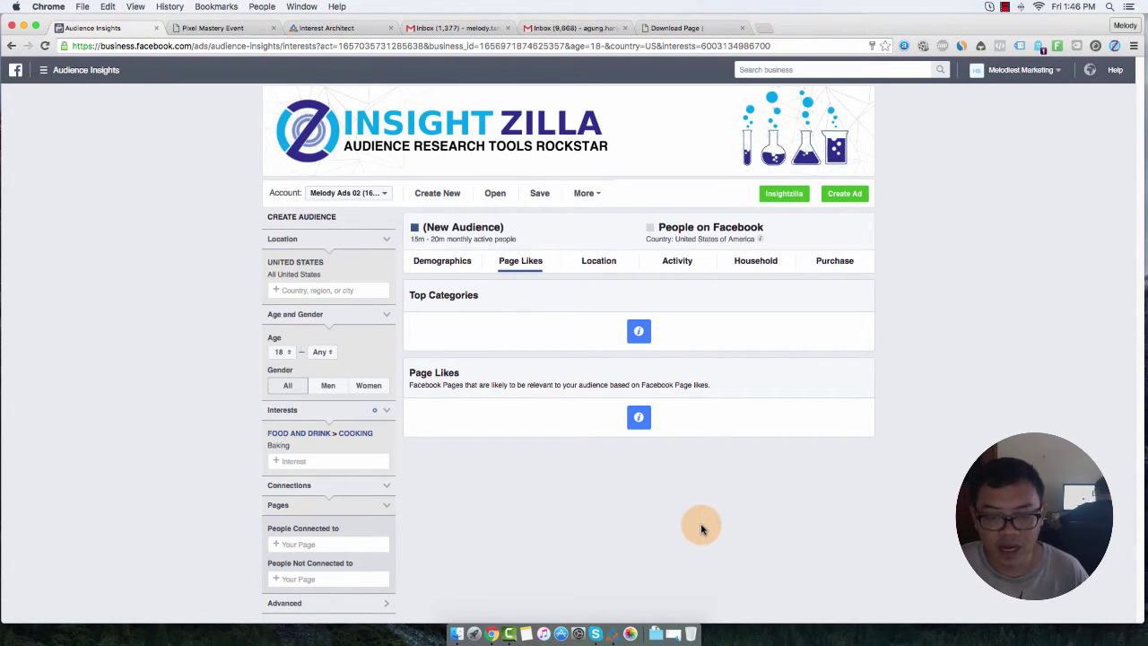
Switch to Interest Architect and run the fanpage search for "pokemon"
{"action": "left_click", "coordinate": [612, 632]}
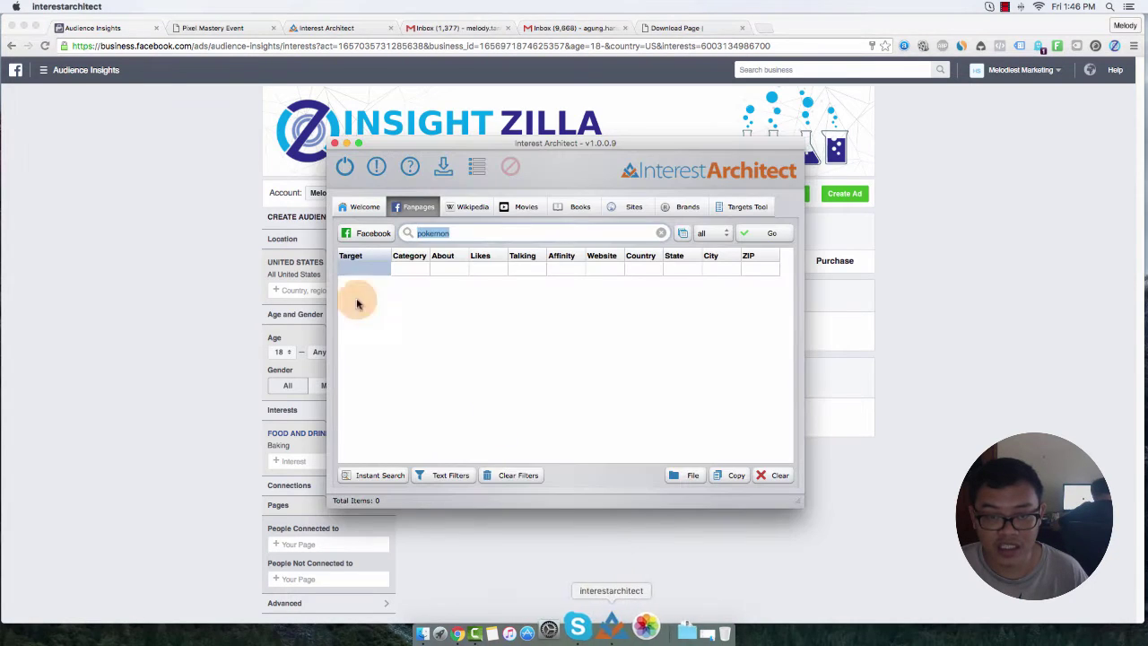
{"action": "left_click", "coordinate": [462, 234]}
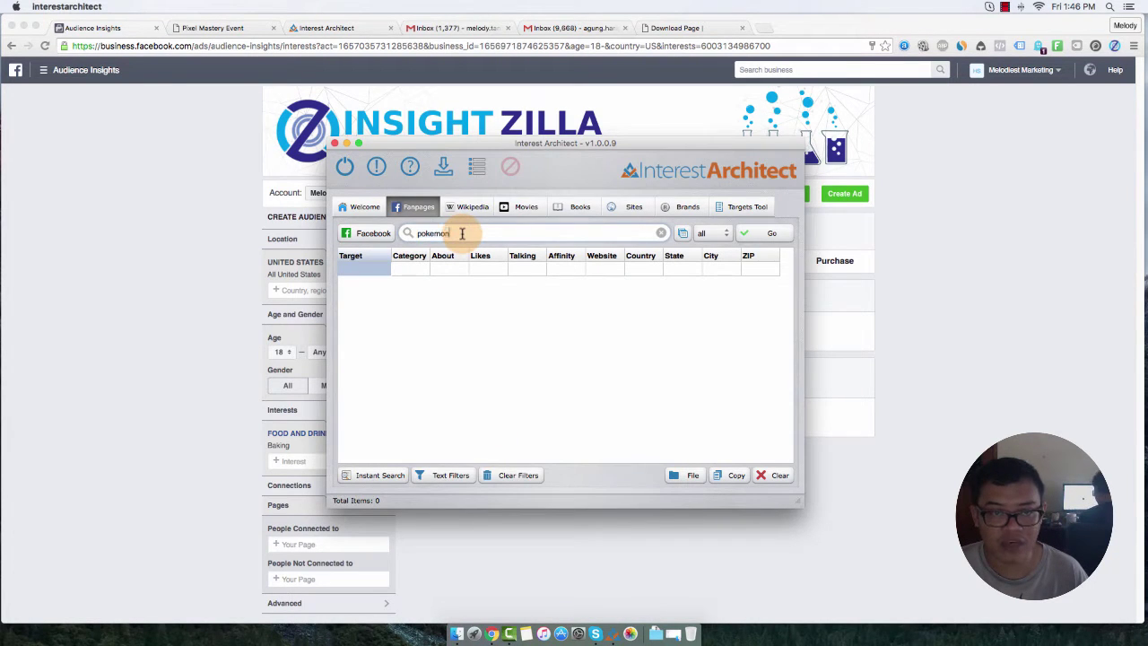
{"action": "left_click", "coordinate": [769, 235]}
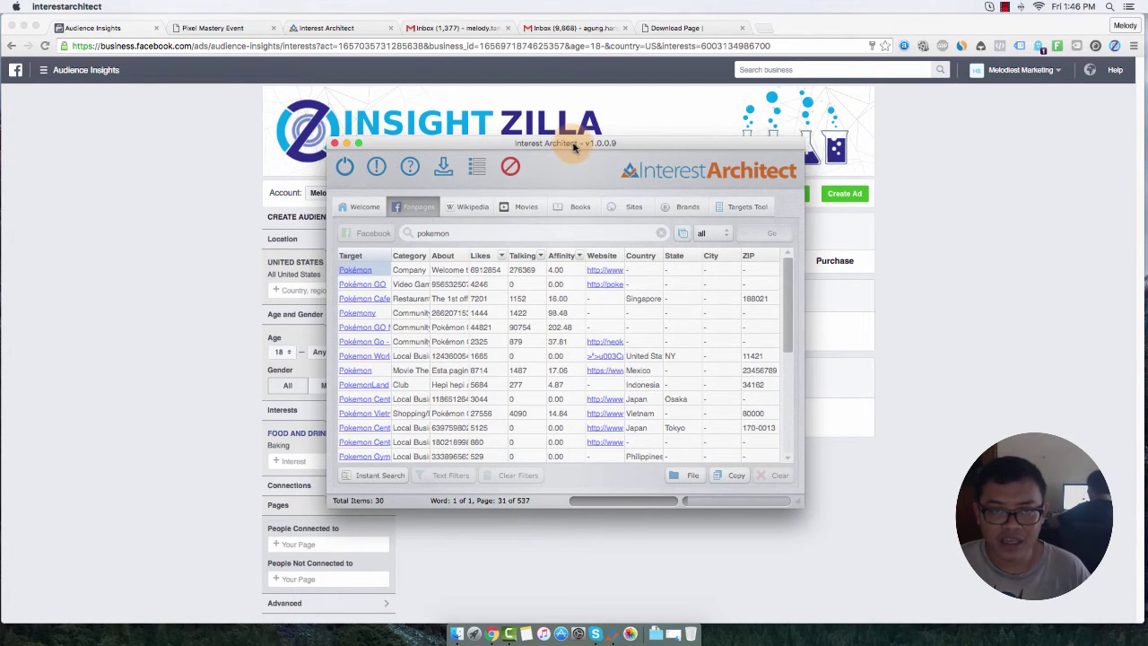
{"action": "left_click_drag", "start_coordinate": [574, 147], "coordinate": [607, 153]}
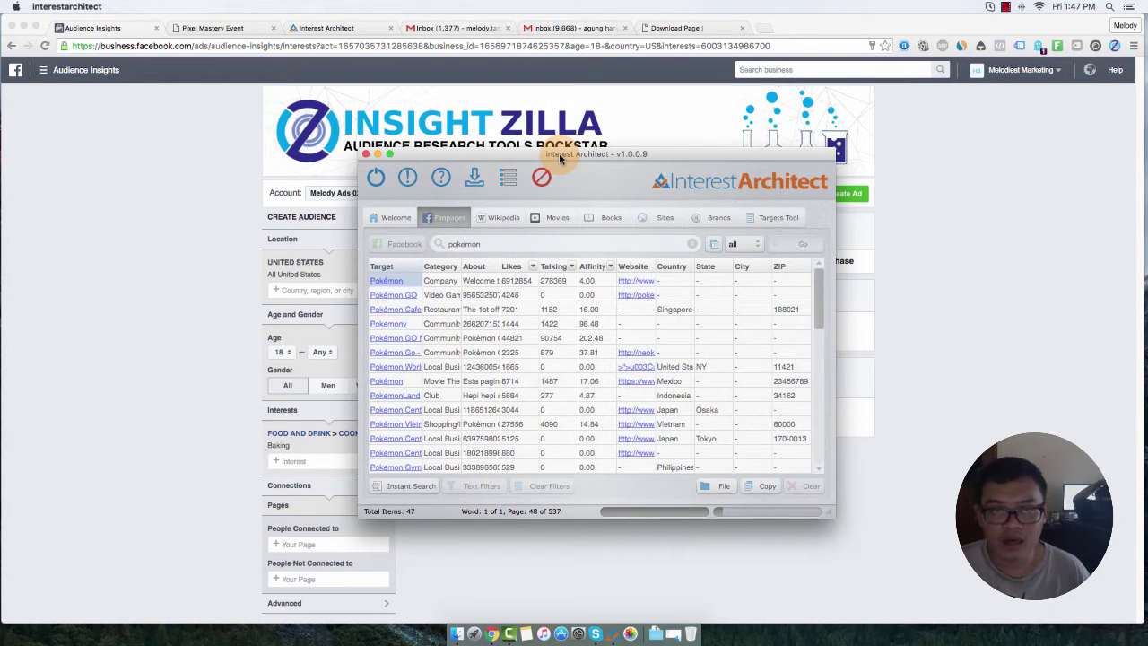
{"action": "left_click_drag", "start_coordinate": [558, 153], "coordinate": [739, 146]}
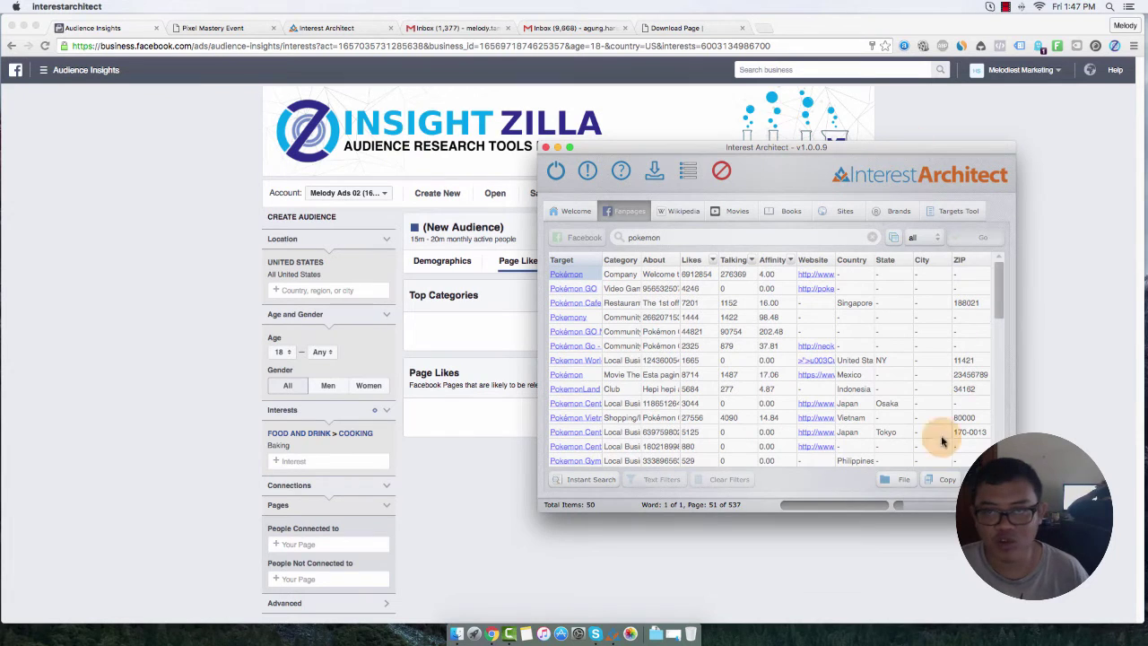
{"action": "left_click_drag", "start_coordinate": [742, 149], "coordinate": [614, 103]}
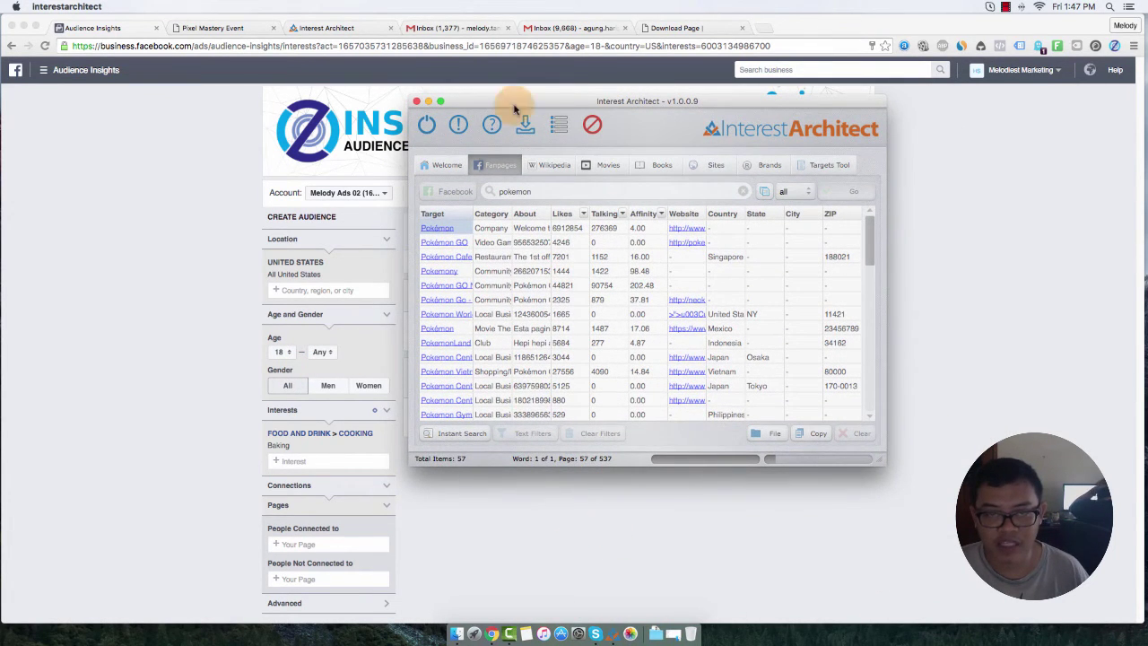
{"action": "left_click_drag", "start_coordinate": [537, 104], "coordinate": [507, 125]}
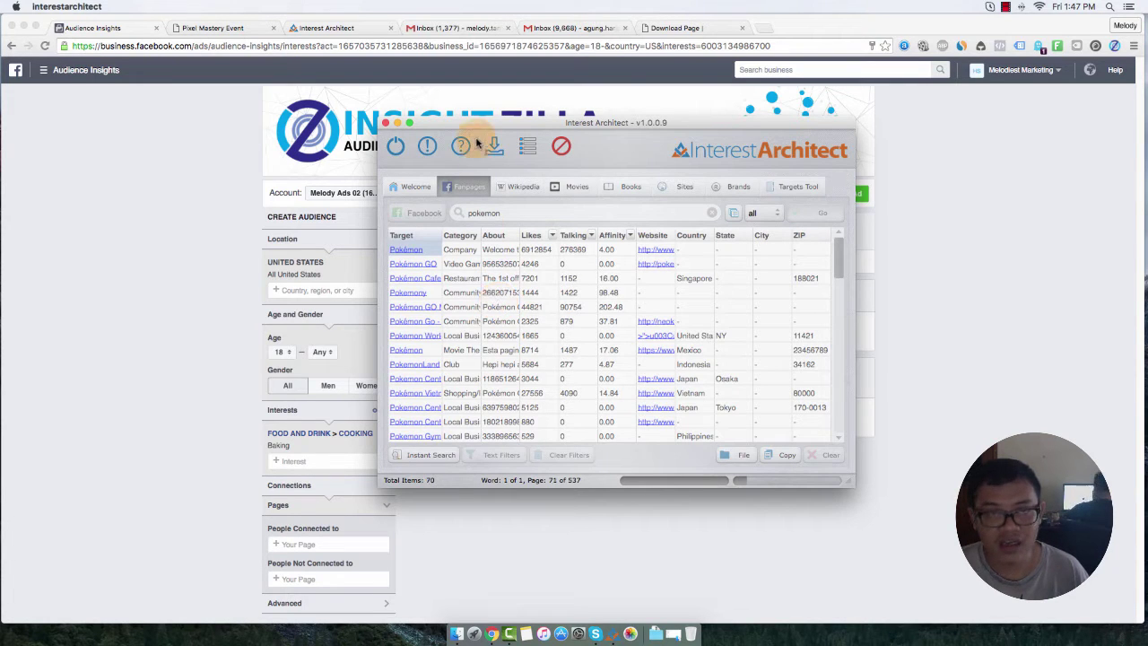
{"action": "left_click_drag", "start_coordinate": [457, 127], "coordinate": [693, 197]}
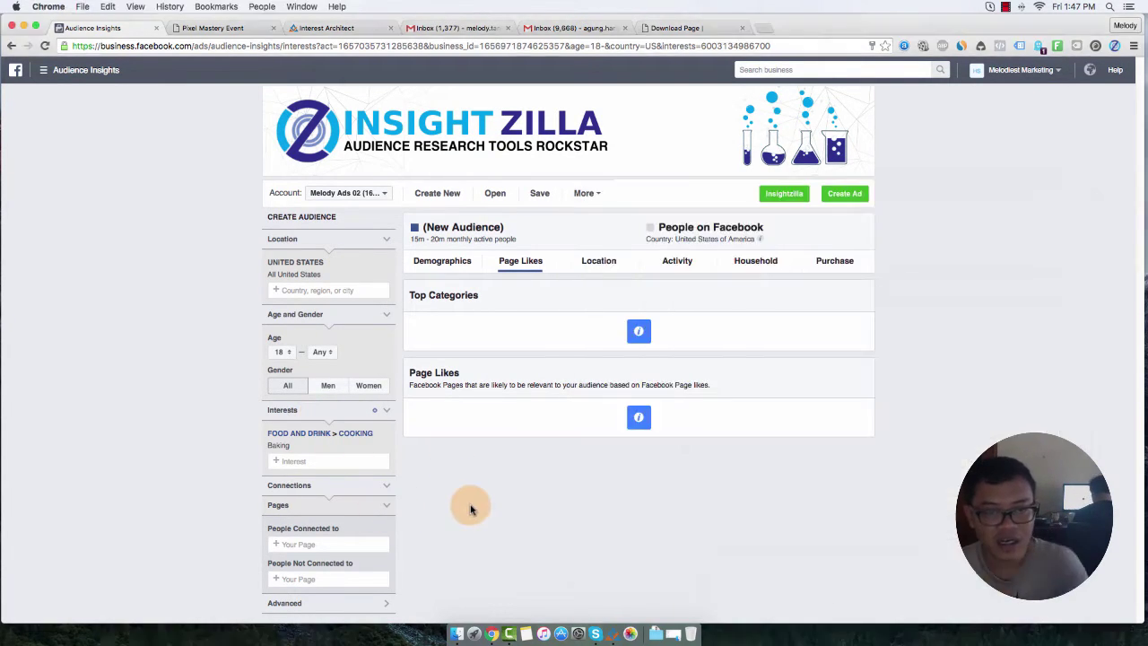
Return to Audience Insights and replace the Baking interest with Beauty salons from Shopping and fashion > Beauty
{"action": "left_click", "coordinate": [439, 506]}
{"action": "left_click", "coordinate": [387, 436]}
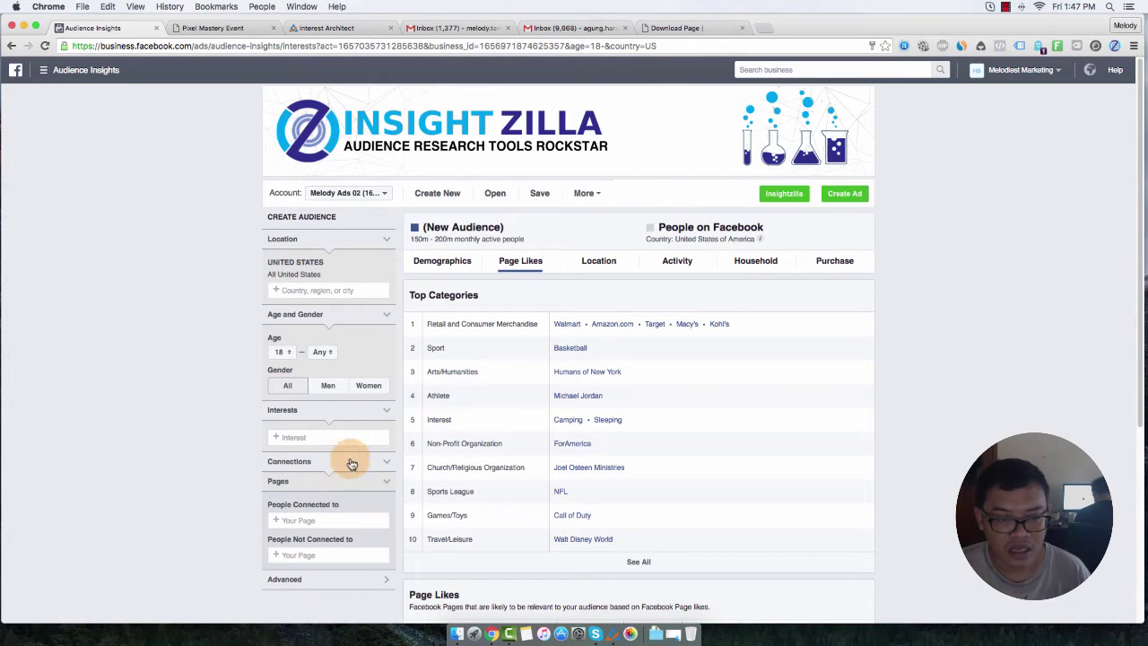
{"action": "left_click", "coordinate": [350, 437]}
{"action": "left_click", "coordinate": [350, 553]}
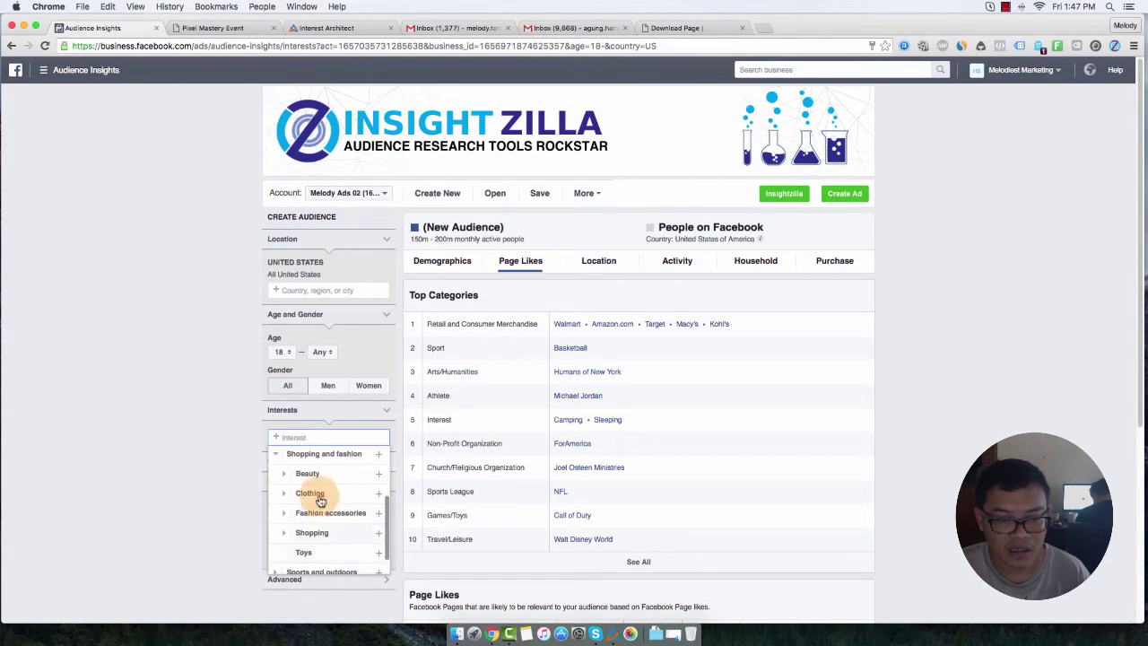
{"action": "left_click", "coordinate": [332, 474]}
{"action": "left_click", "coordinate": [340, 483]}
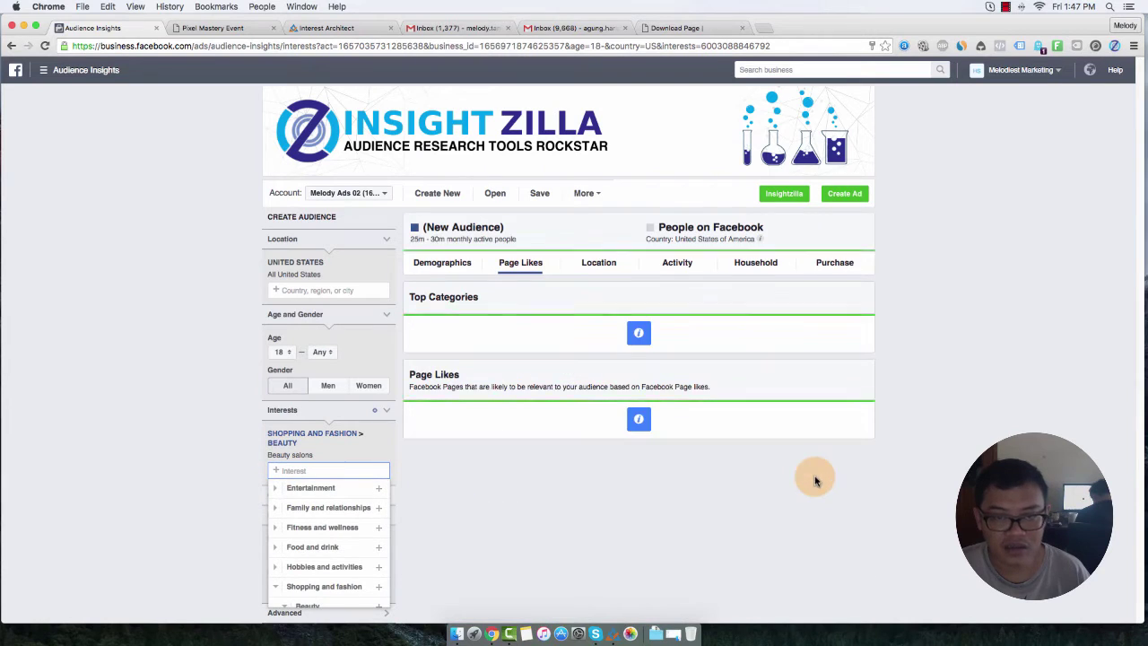
Look through the audience's Demographics, Location, Activity, Household and Purchase insights, ending on Demographics
{"action": "left_click", "coordinate": [439, 266]}
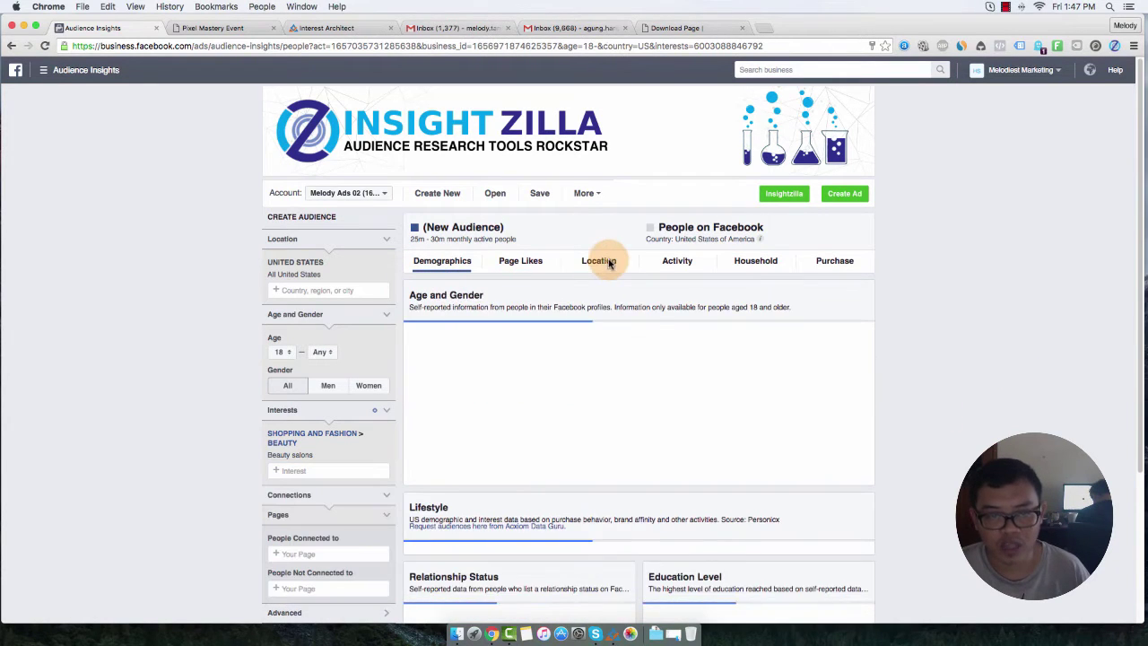
{"action": "left_click", "coordinate": [599, 261]}
{"action": "left_click", "coordinate": [679, 262]}
{"action": "left_click", "coordinate": [755, 260]}
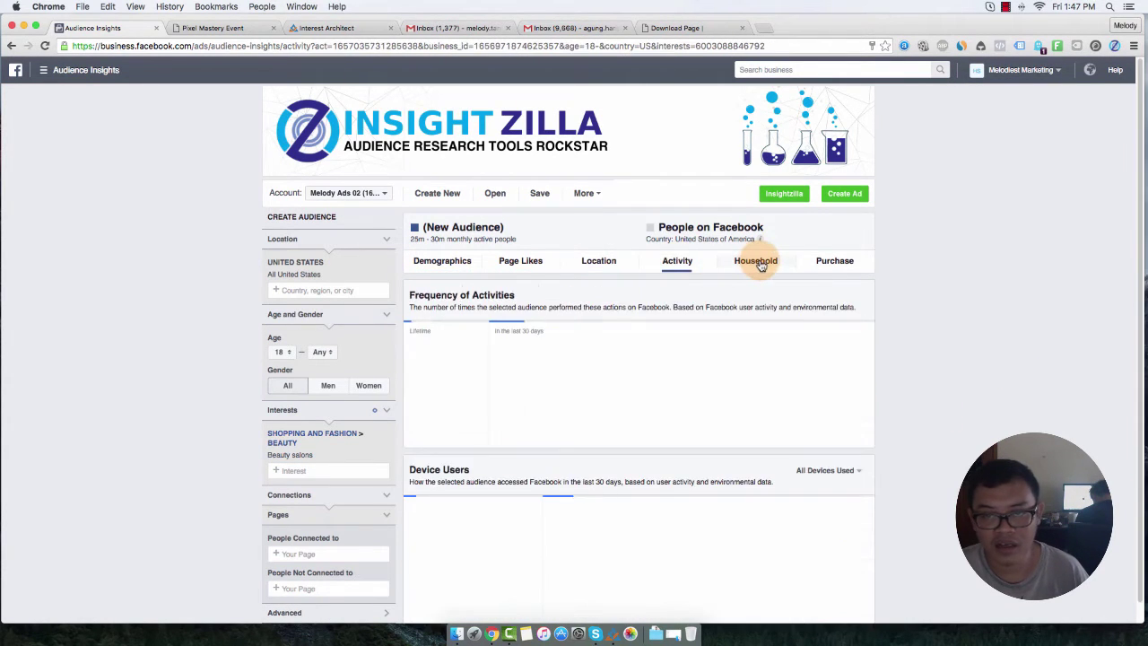
{"action": "left_click", "coordinate": [828, 262]}
{"action": "left_click", "coordinate": [444, 261]}
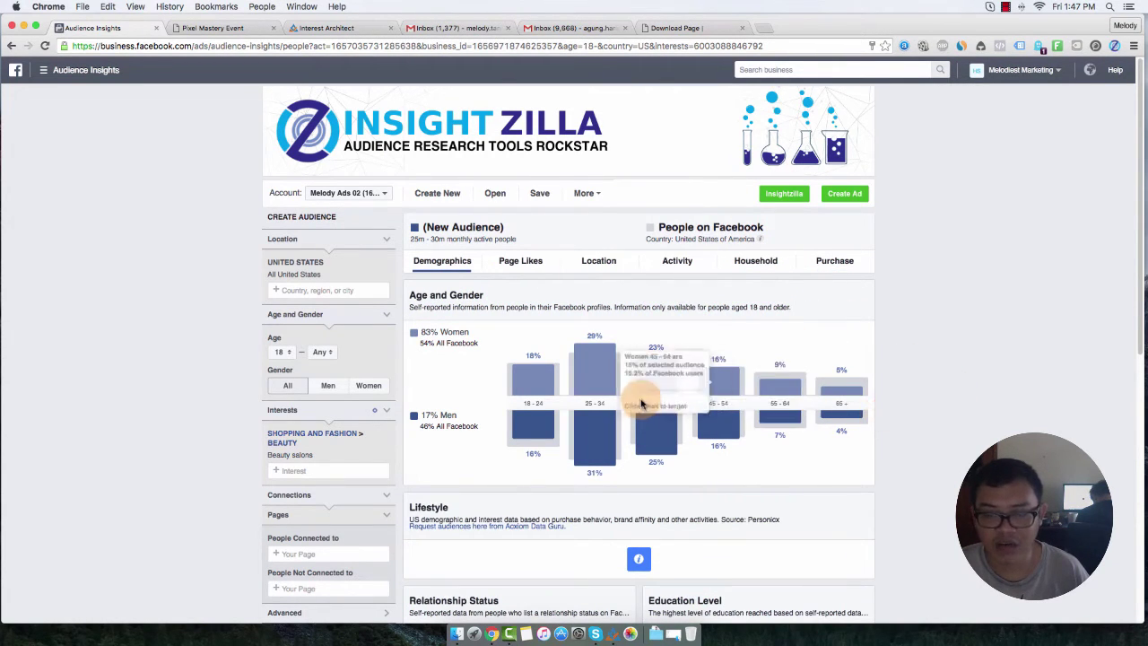
Switch to Interest Architect, stop the running "pokemon" fanpage search and widen the Target column
{"action": "left_click", "coordinate": [604, 633]}
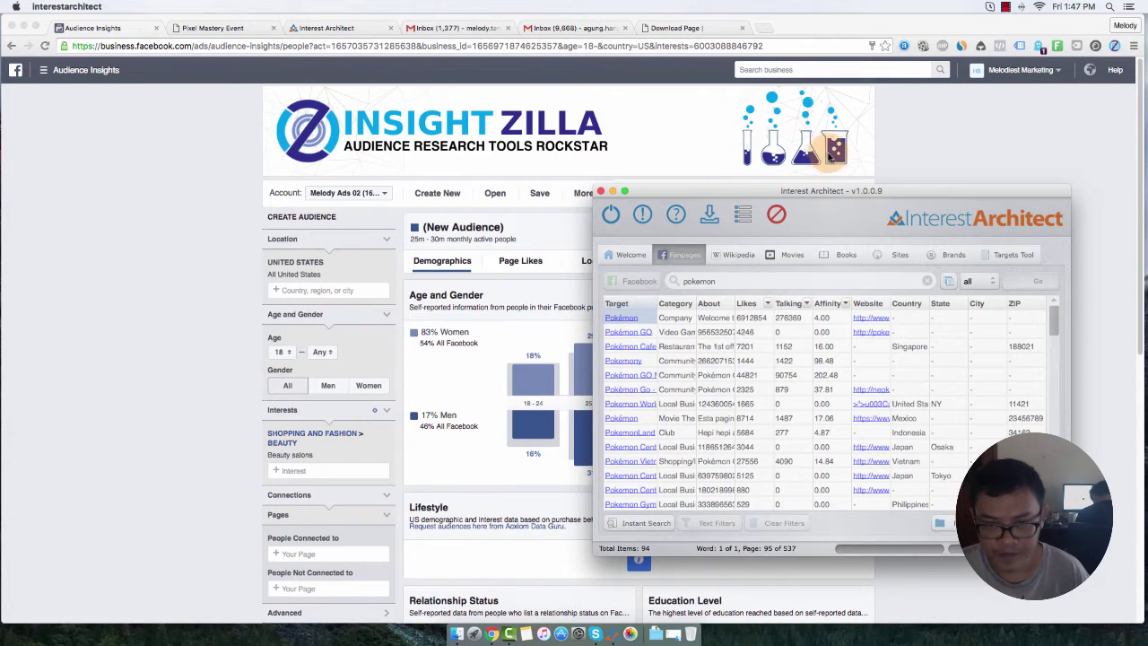
{"action": "left_click_drag", "start_coordinate": [841, 195], "coordinate": [676, 95]}
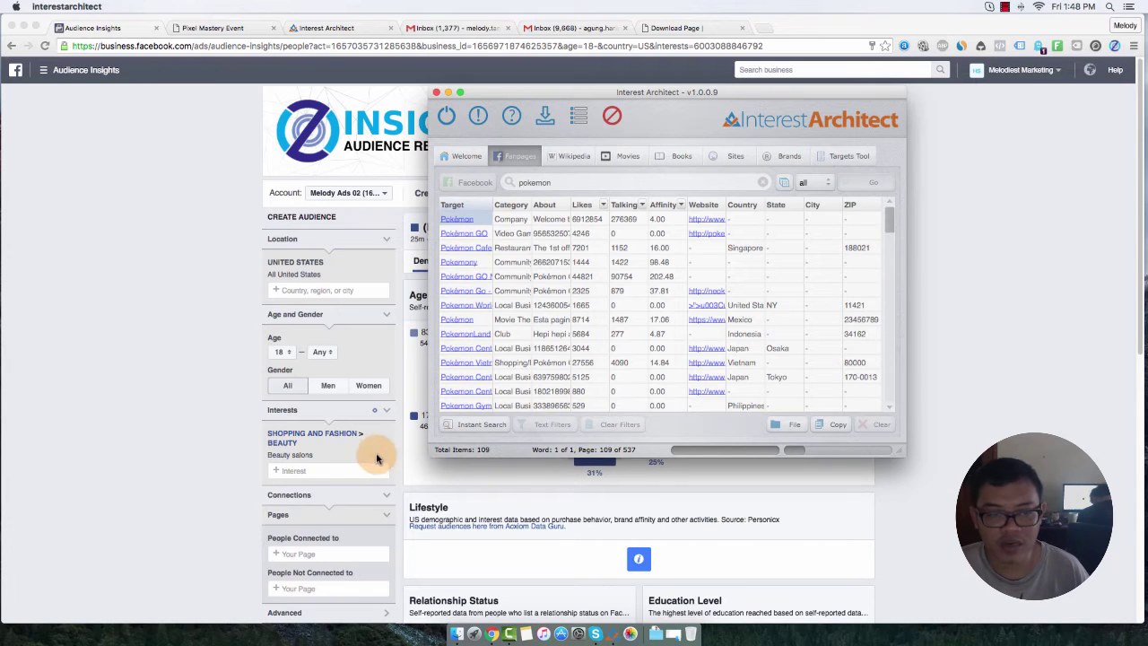
{"action": "left_click", "coordinate": [613, 115]}
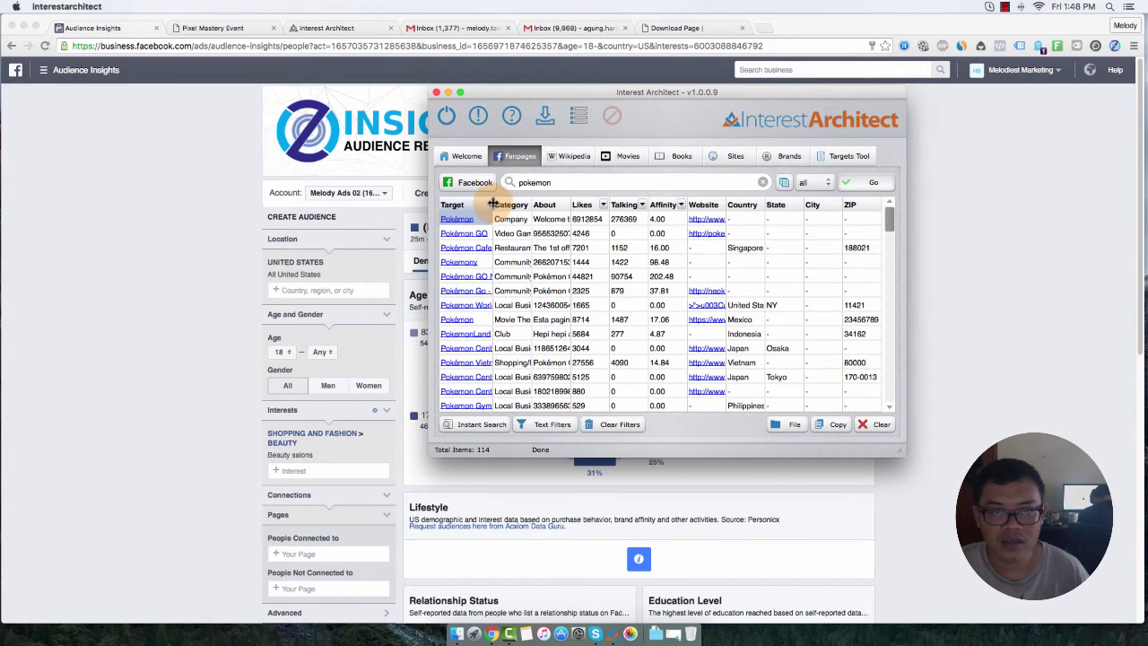
{"action": "left_click_drag", "start_coordinate": [492, 204], "coordinate": [571, 205]}
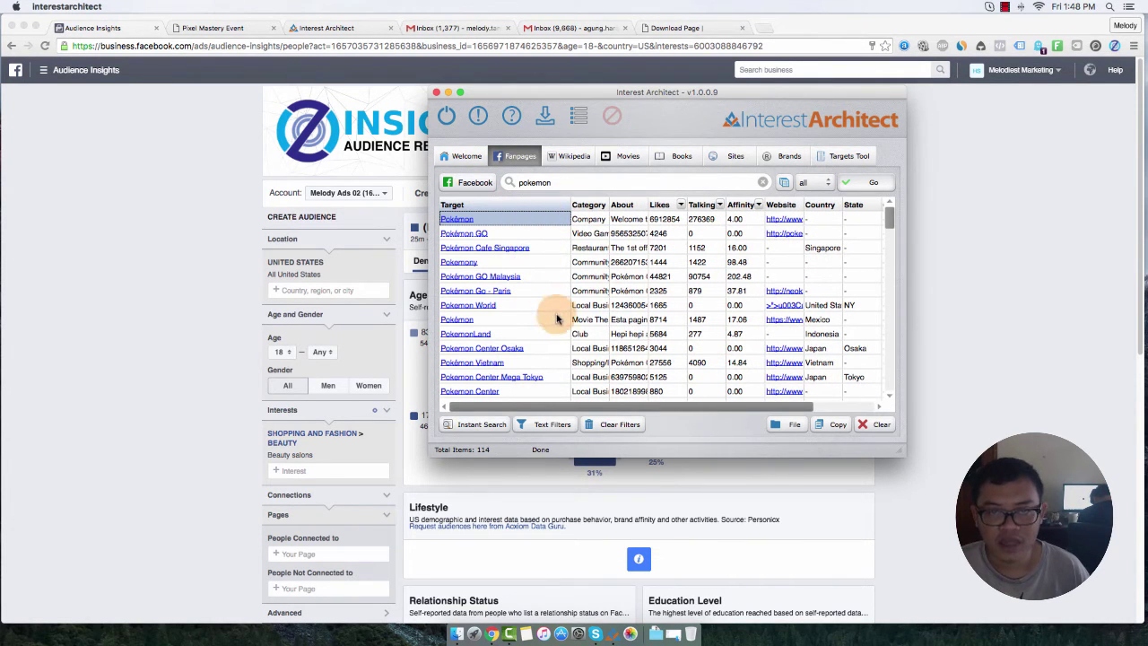
Look through the Pokemon fanpage results, select them through to the last row, and copy all targets
{"action": "scroll", "coordinate": [551, 308], "scroll_direction": "down", "scroll_amount": 3}
{"action": "scroll", "coordinate": [888, 305], "scroll_direction": "down", "scroll_amount": 8}
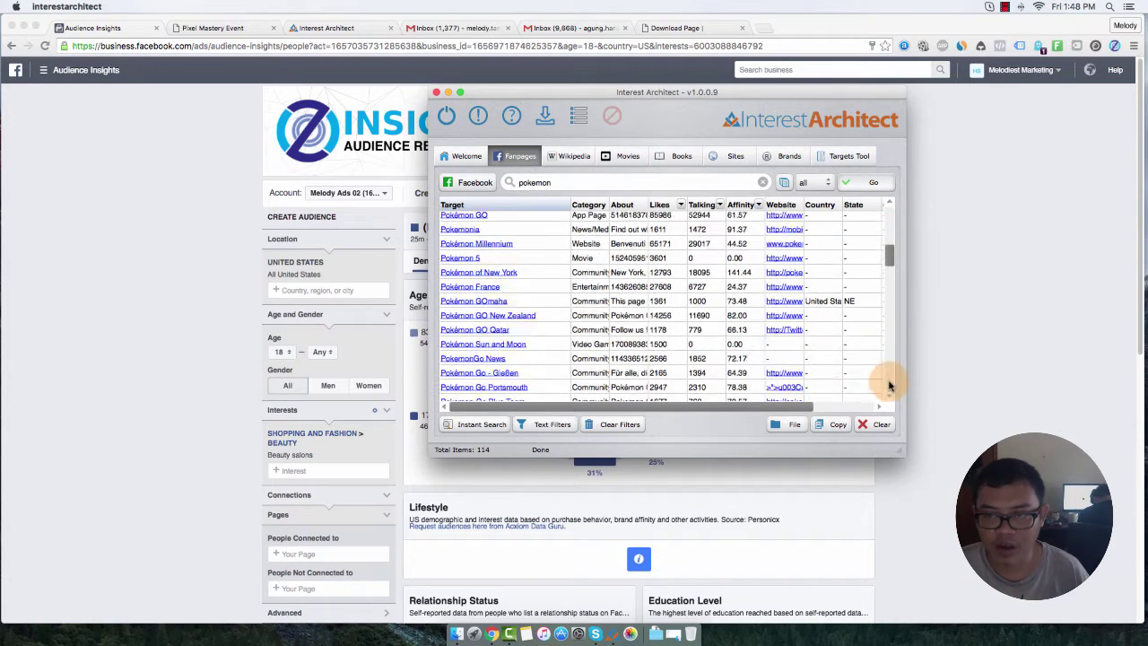
{"action": "scroll", "coordinate": [890, 385], "scroll_direction": "down", "scroll_amount": 5}
{"action": "left_click_drag", "start_coordinate": [888, 368], "coordinate": [881, 182]}
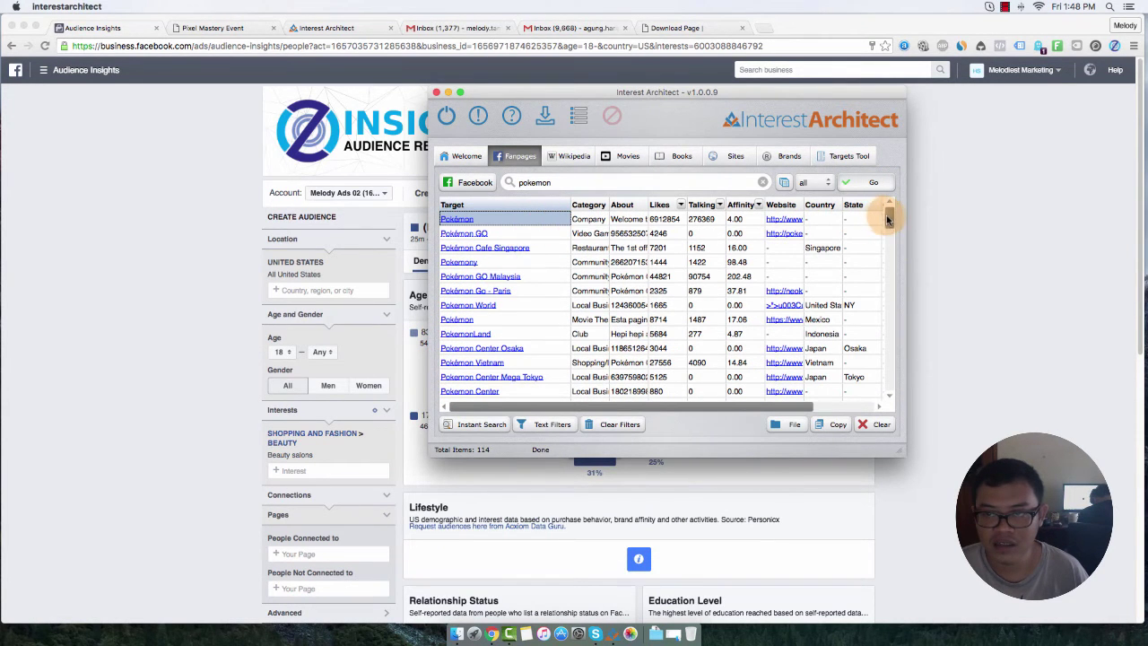
{"action": "left_click_drag", "start_coordinate": [888, 225], "coordinate": [875, 401]}
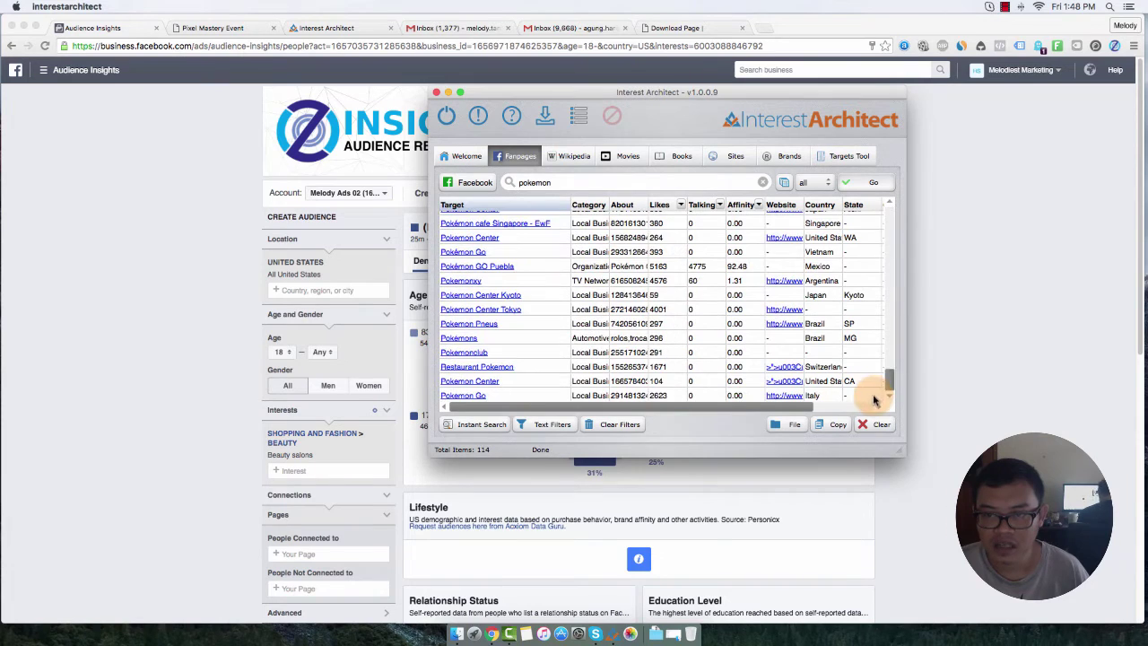
{"action": "left_click", "coordinate": [541, 399], "text": "shift"}
{"action": "right_click", "coordinate": [540, 399]}
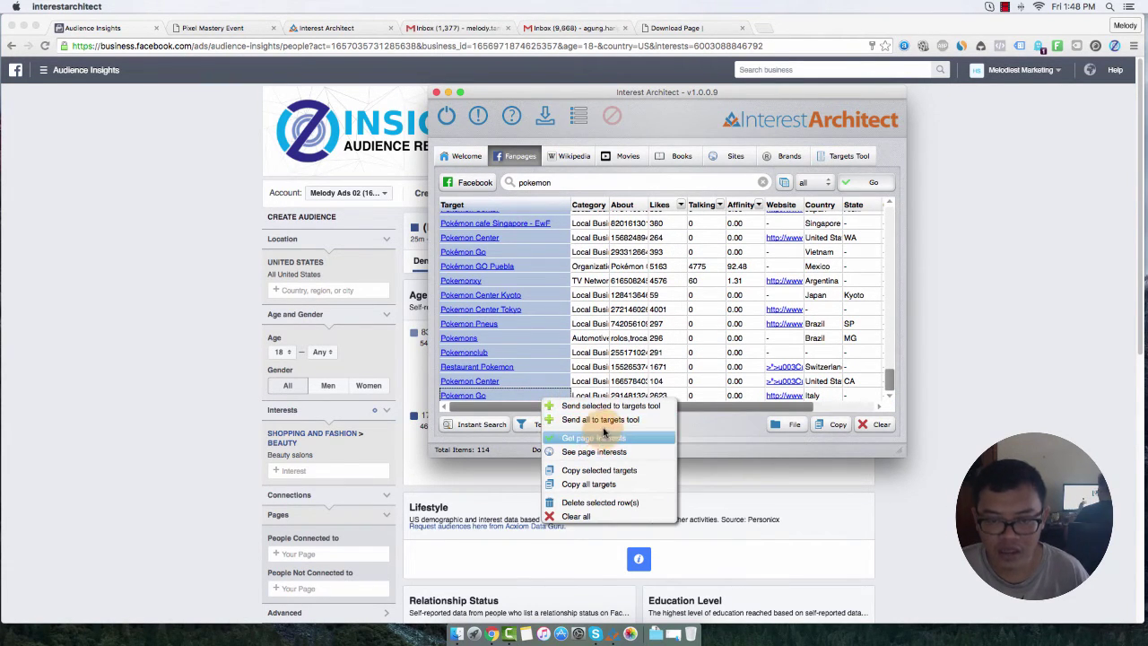
{"action": "left_click", "coordinate": [606, 489]}
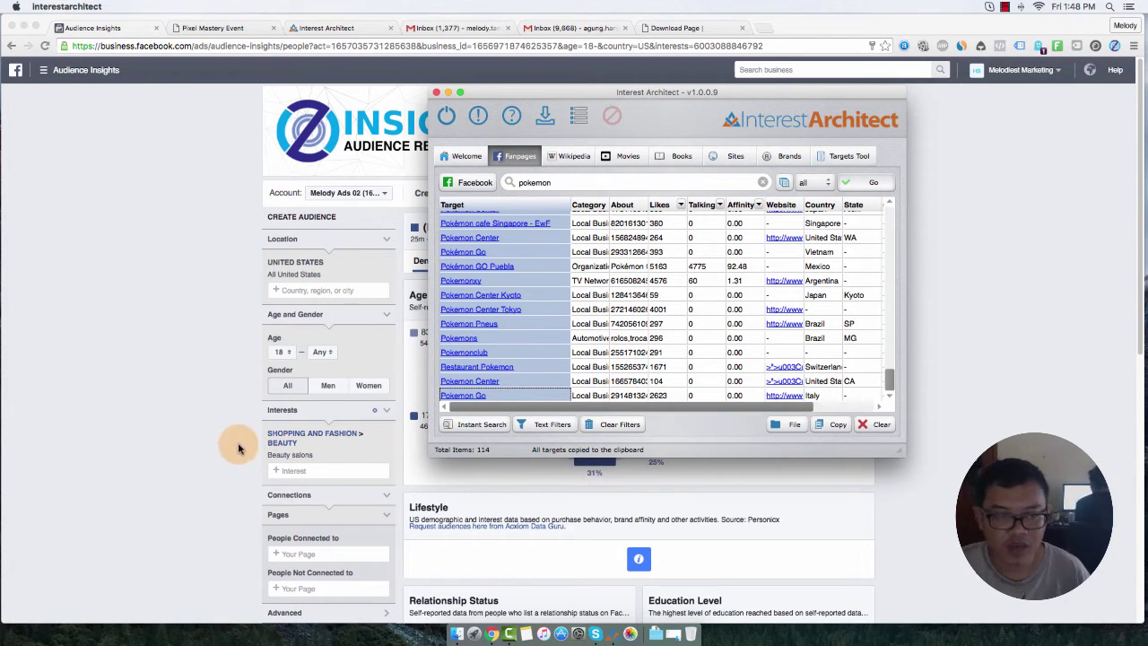
Switch to Audience Insights and remove the Beauty salons interest from the audience
{"action": "left_click", "coordinate": [385, 436]}
{"action": "left_click", "coordinate": [385, 436]}
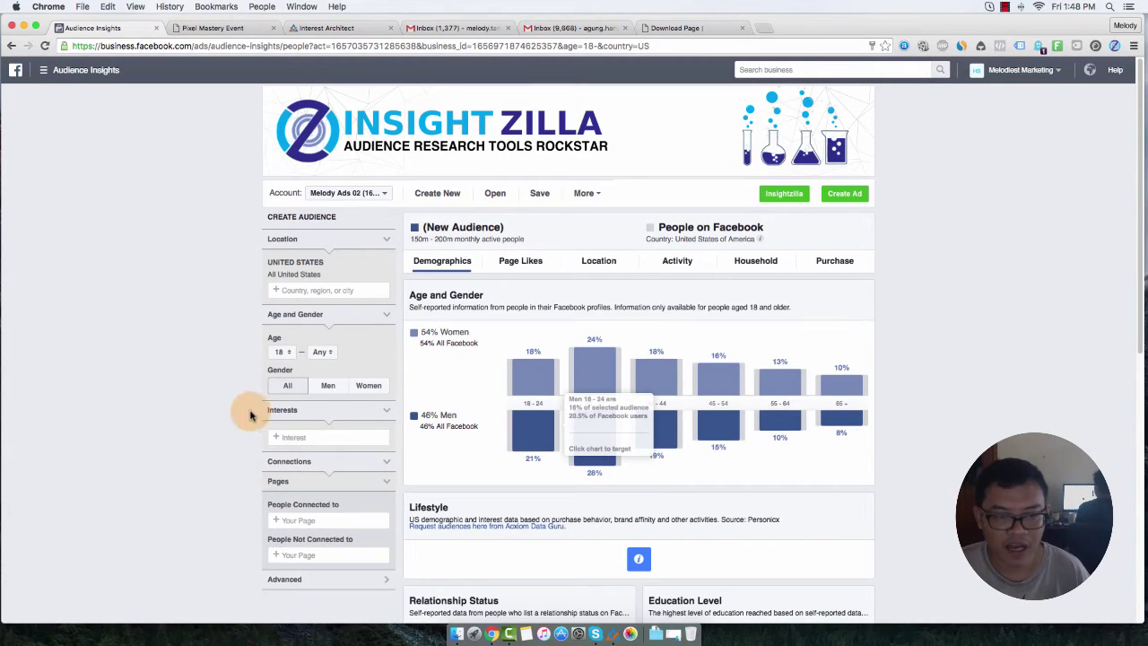
{"action": "left_click", "coordinate": [309, 437]}
{"action": "right_click", "coordinate": [312, 438]}
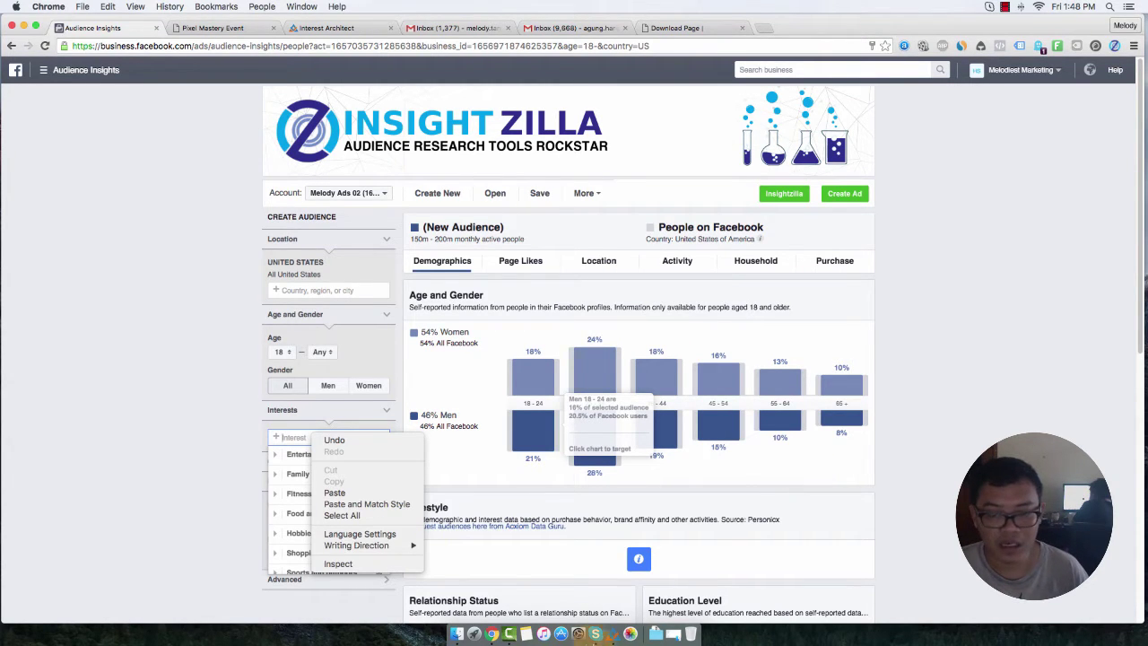
Copy all fanpage targets again in Interest Architect and paste them as interests into the new audience in Audience Insights
{"action": "left_click", "coordinate": [611, 633]}
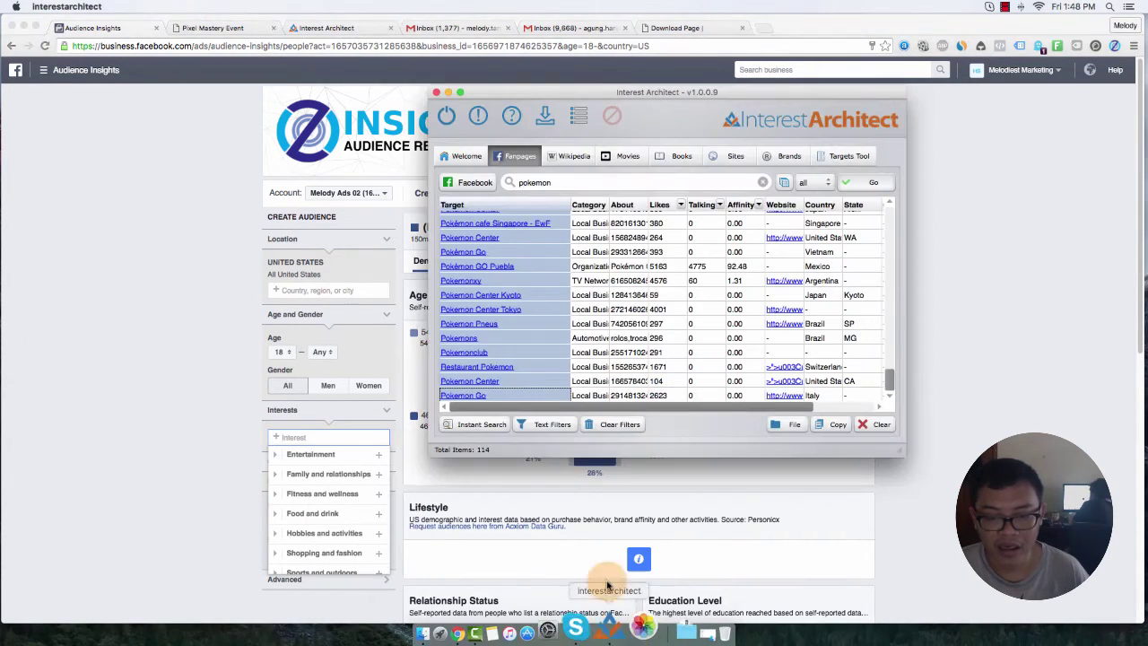
{"action": "right_click", "coordinate": [560, 236]}
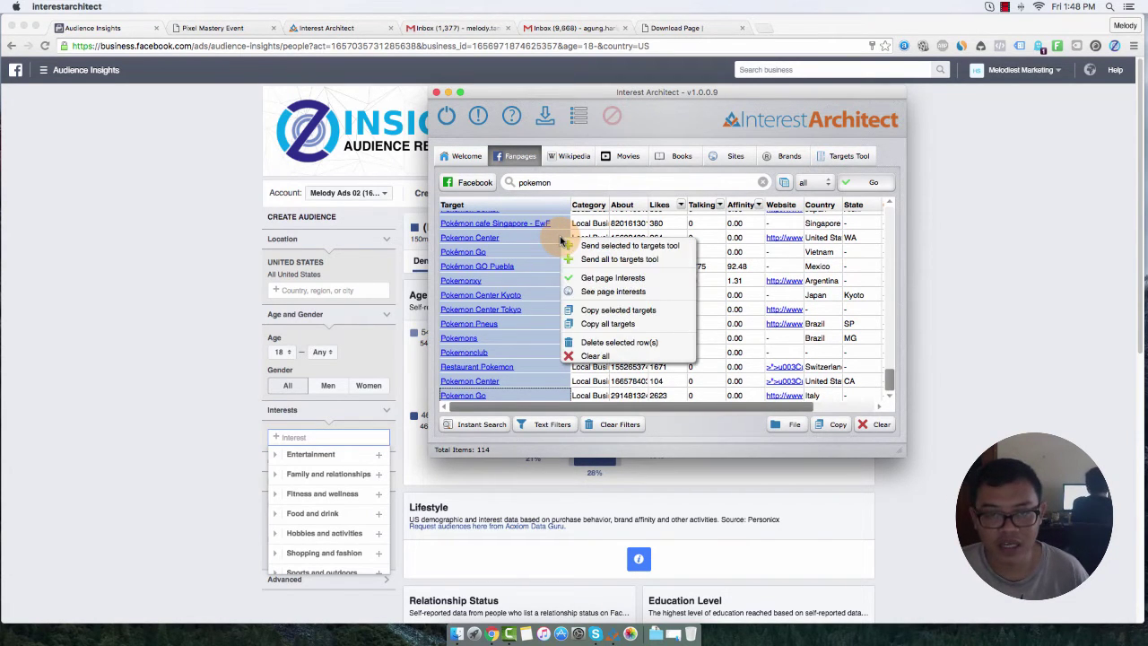
{"action": "left_click", "coordinate": [608, 325]}
{"action": "left_click", "coordinate": [87, 423]}
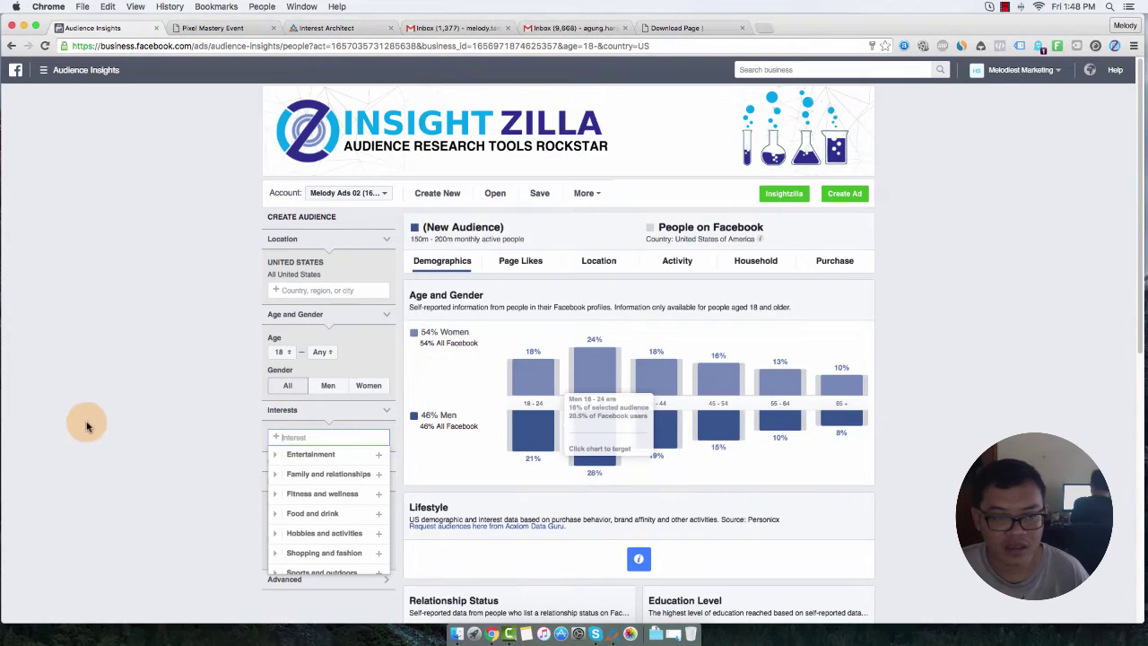
{"action": "right_click", "coordinate": [299, 439]}
{"action": "left_click", "coordinate": [320, 496]}
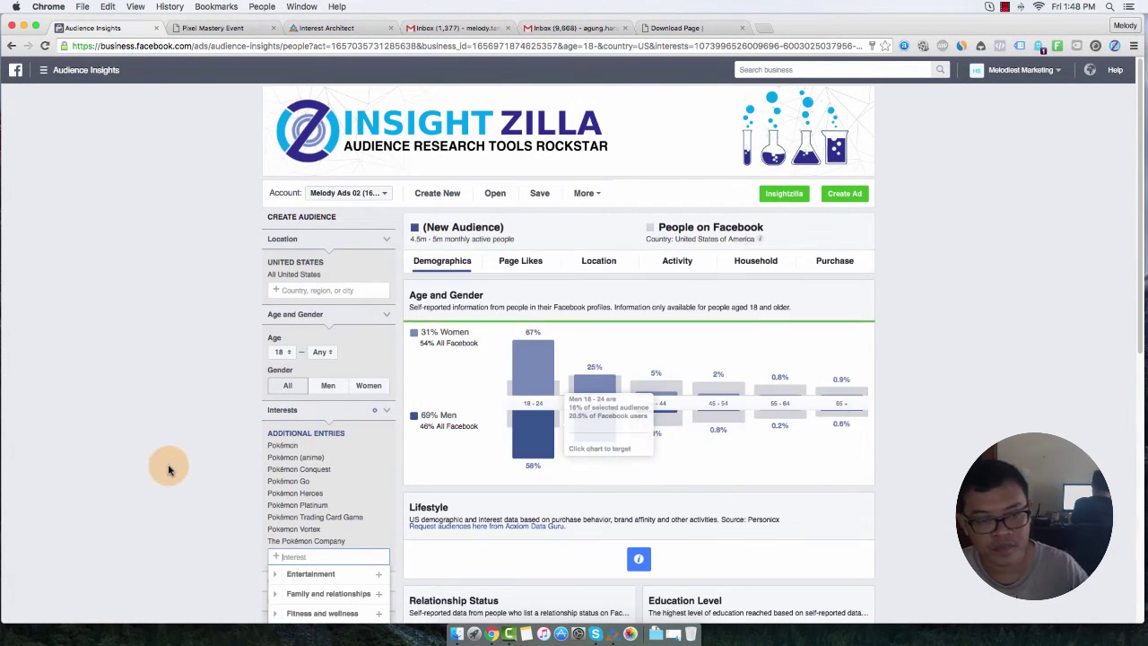
{"action": "left_click", "coordinate": [169, 476]}
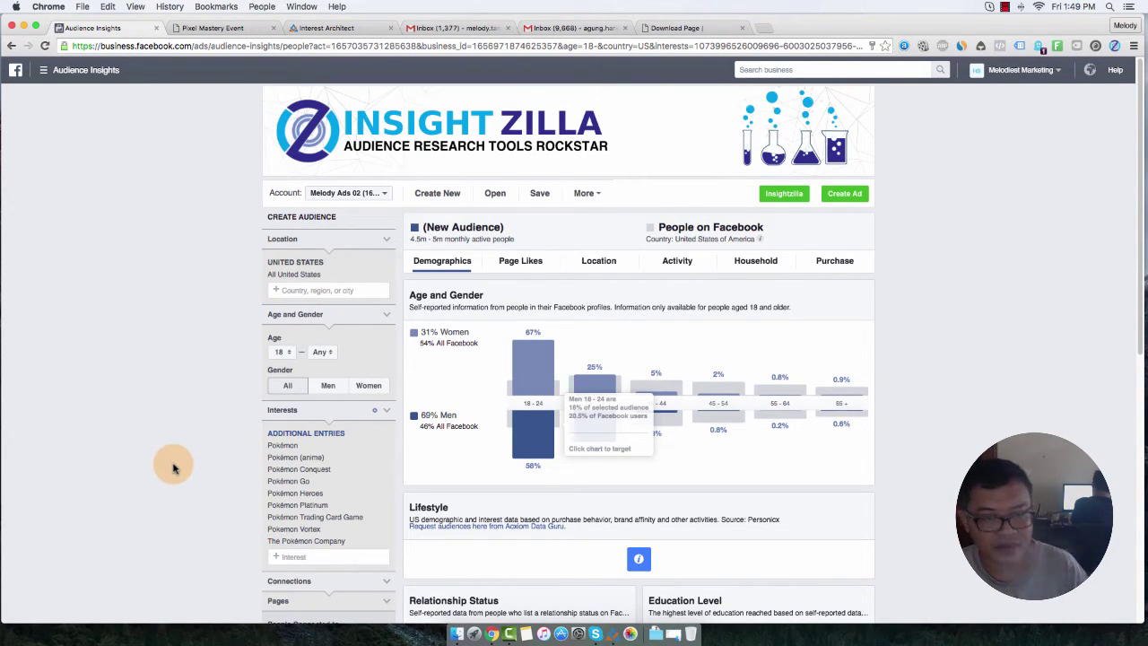
Switch to Interest Architect, sort the fanpages by Affinity from highest to lowest, and move and enlarge its window
{"action": "left_click", "coordinate": [613, 634]}
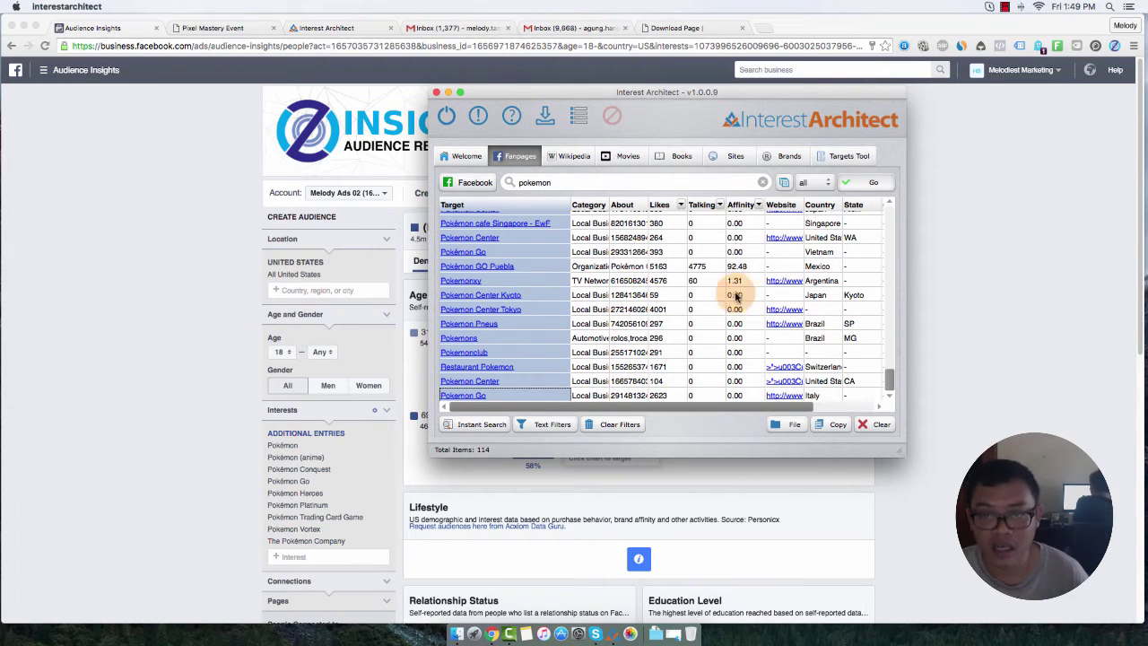
{"action": "left_click_drag", "start_coordinate": [886, 385], "coordinate": [902, 210]}
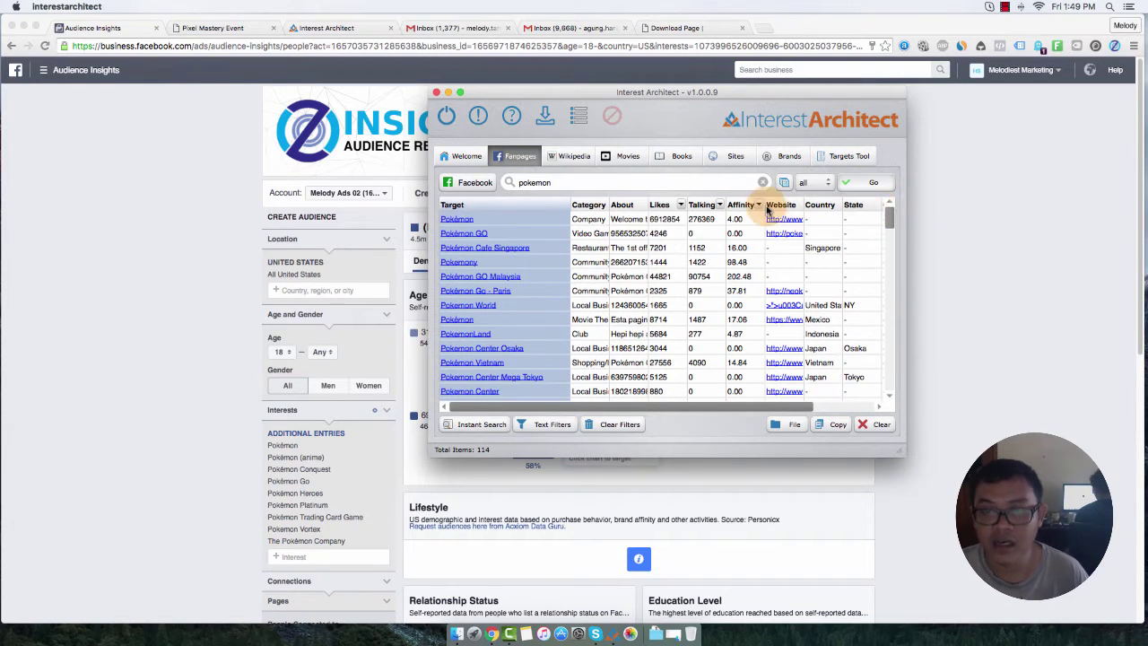
{"action": "left_click", "coordinate": [743, 205]}
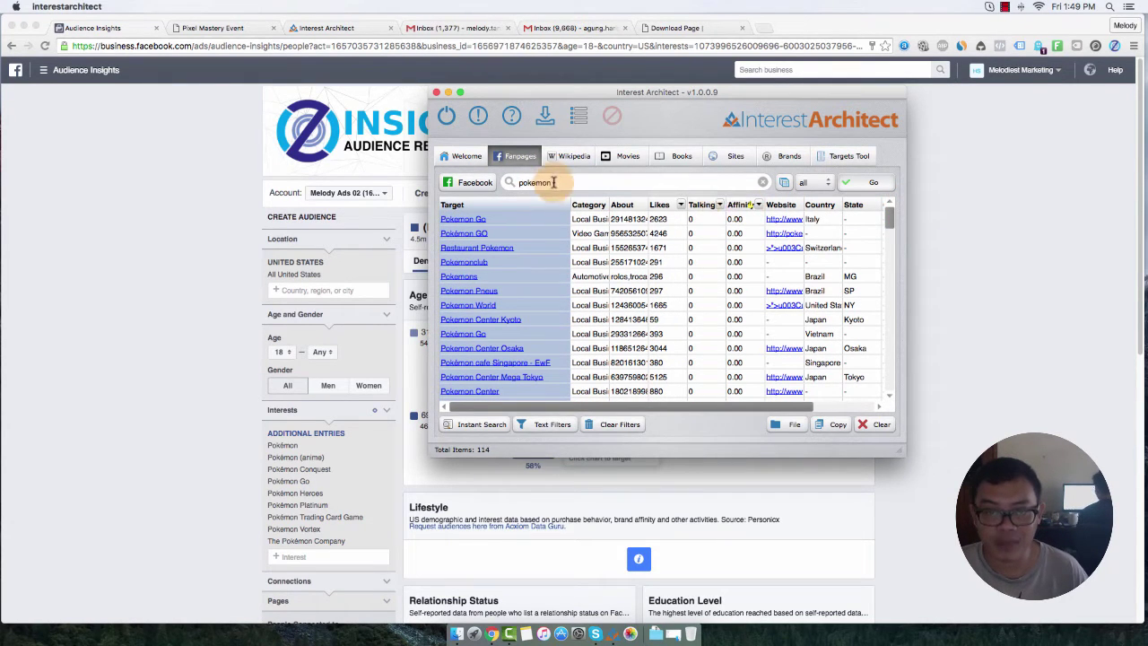
{"action": "left_click", "coordinate": [744, 204]}
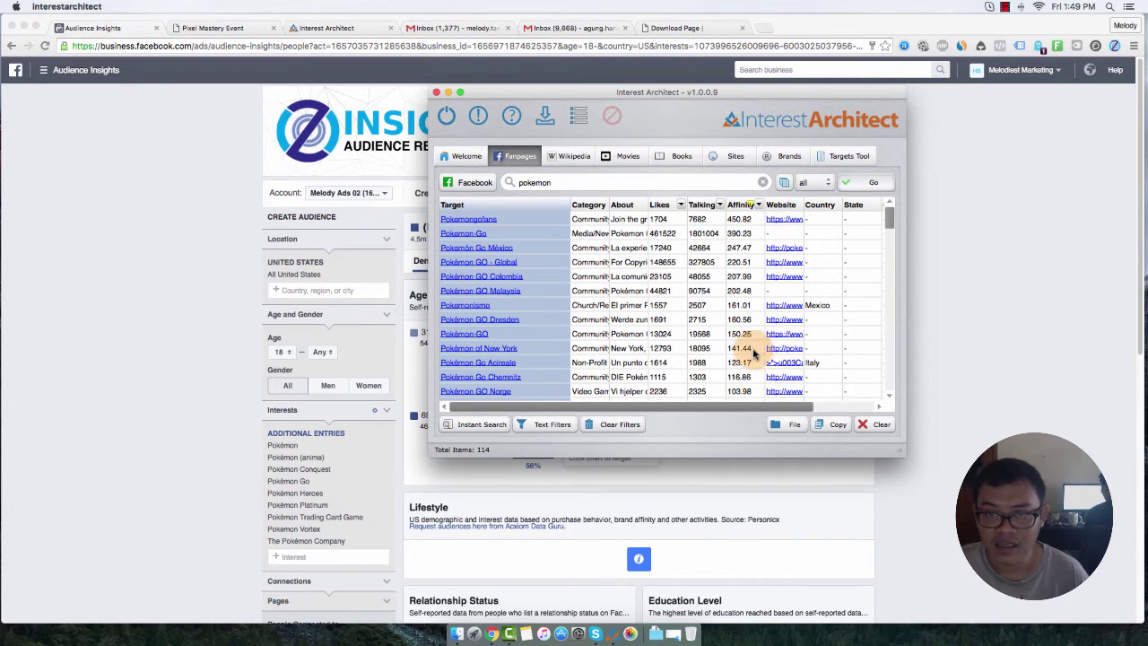
{"action": "left_click_drag", "start_coordinate": [691, 95], "coordinate": [547, 36]}
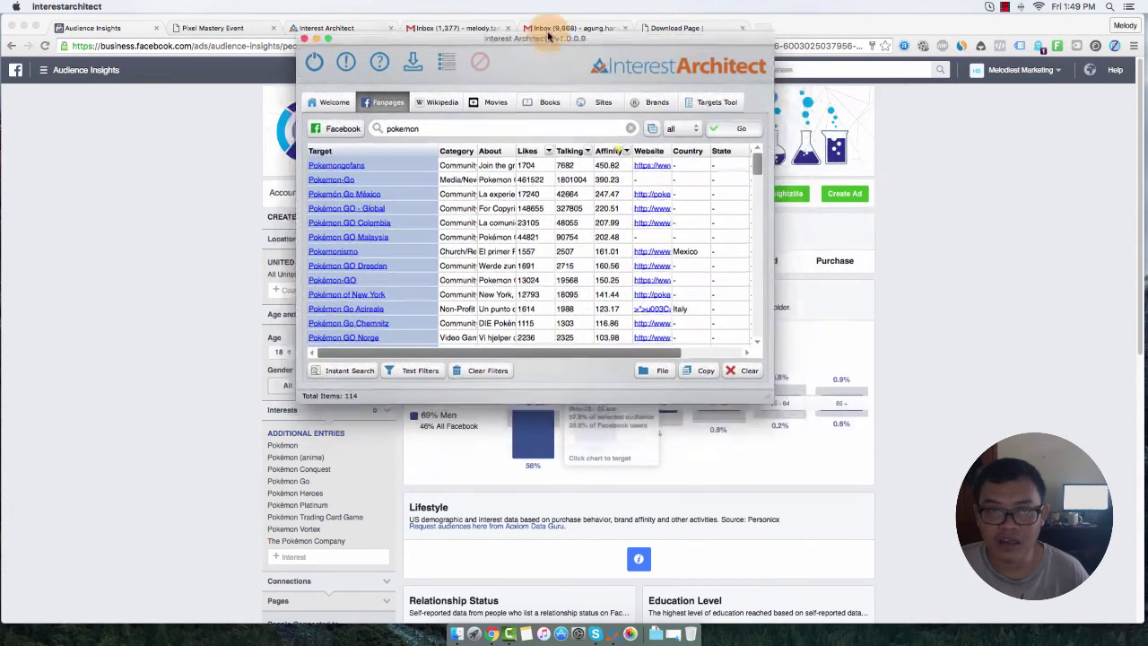
{"action": "left_click_drag", "start_coordinate": [760, 392], "coordinate": [1014, 574]}
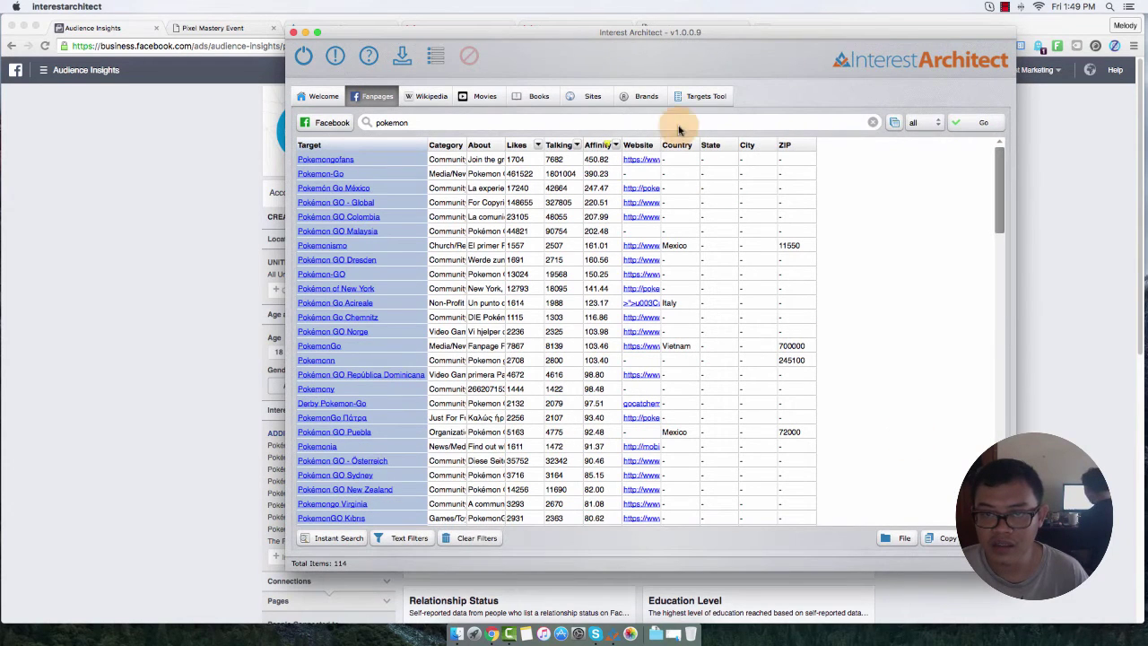
Try sorting the fanpages by website, widen the Website column, and restore the highest-first Affinity order
{"action": "left_click", "coordinate": [639, 151]}
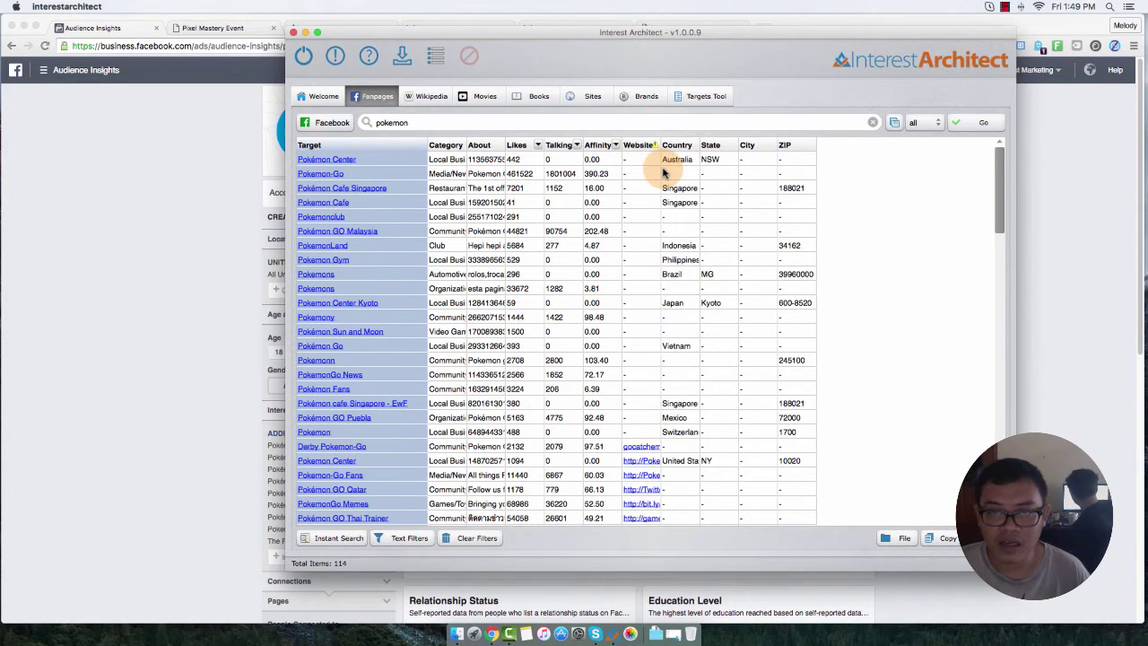
{"action": "left_click", "coordinate": [640, 150]}
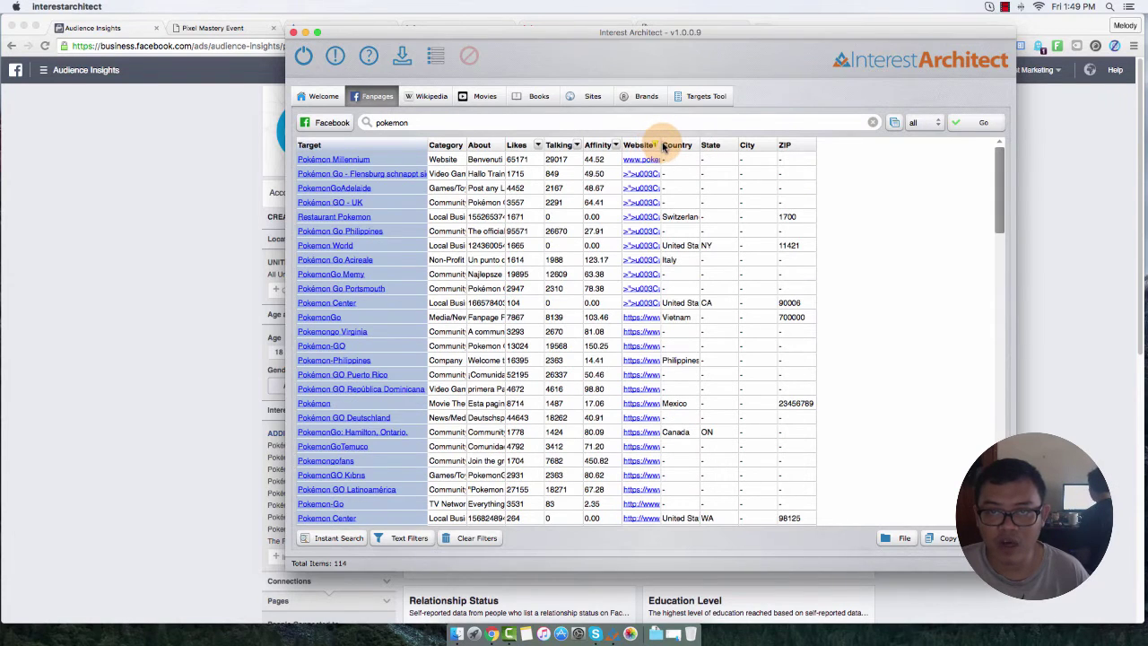
{"action": "left_click_drag", "start_coordinate": [659, 144], "coordinate": [782, 146]}
{"action": "left_click", "coordinate": [597, 146]}
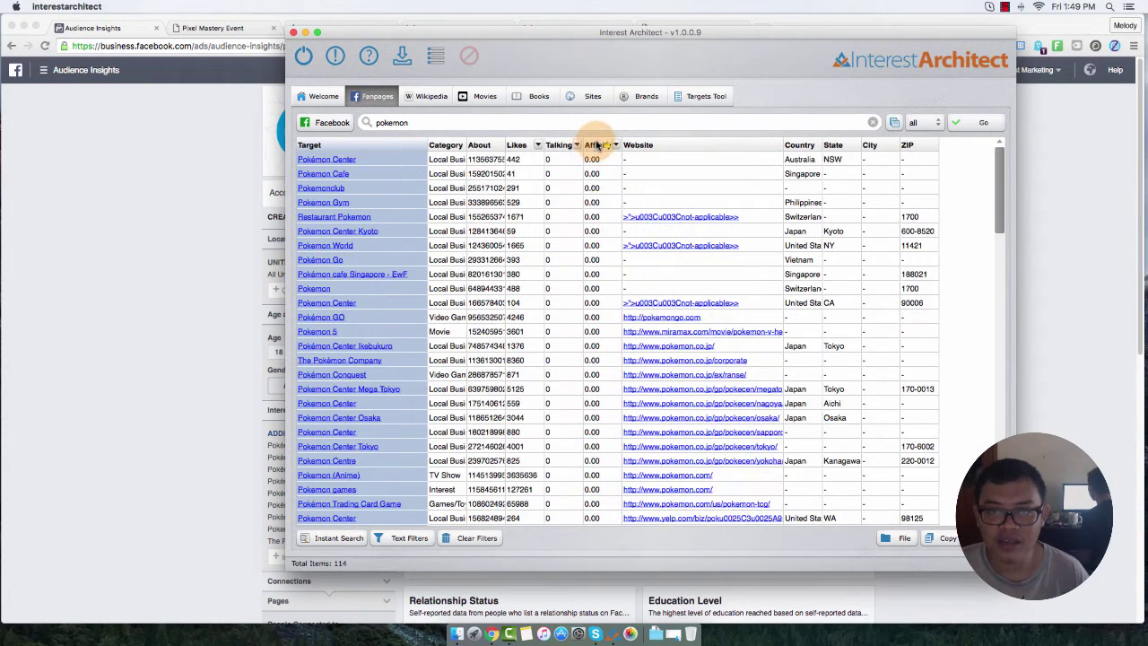
{"action": "left_click", "coordinate": [597, 147]}
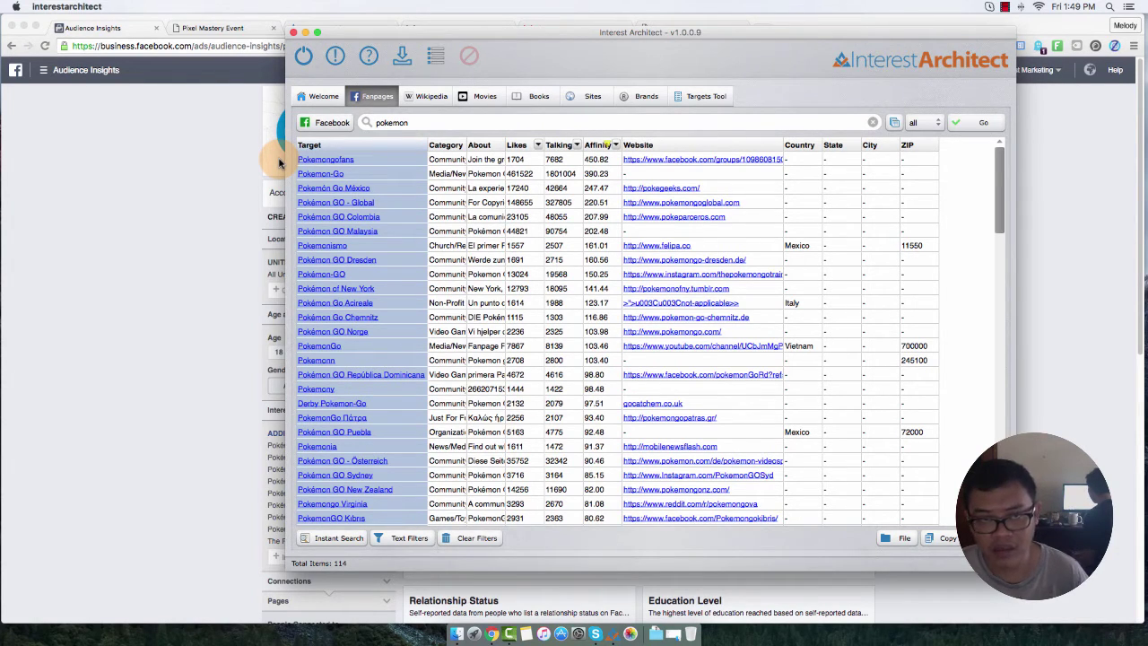
Search Wikipedia for "pokemon" in Interest Architect, keeping keyword search, 50 results and English
{"action": "left_click", "coordinate": [427, 97]}
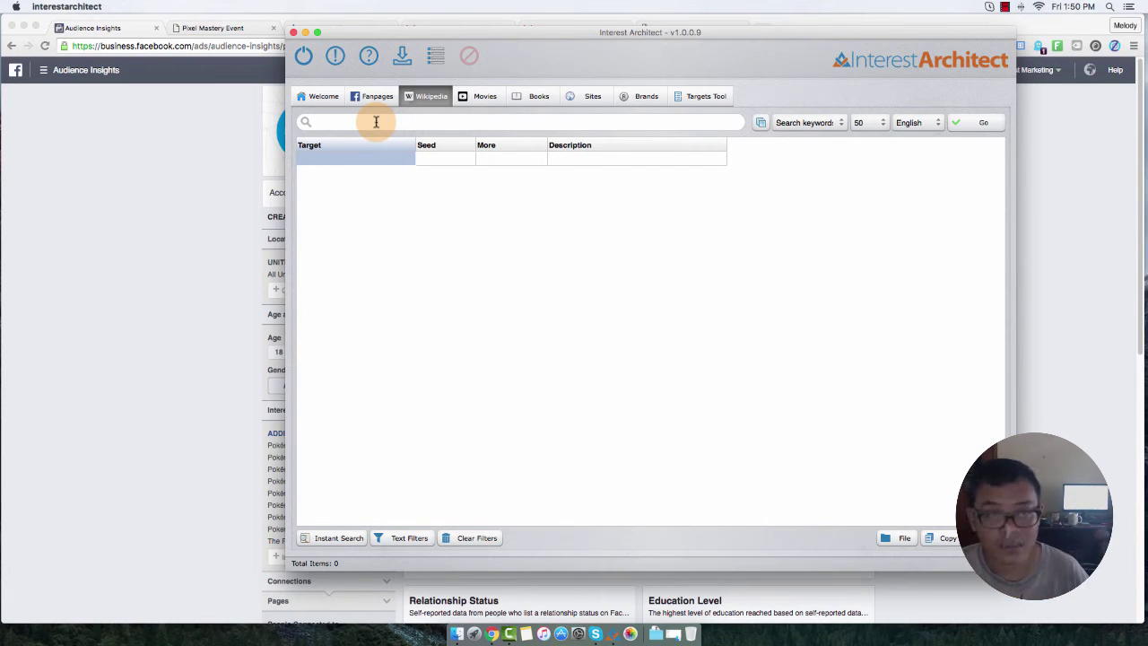
{"action": "left_click", "coordinate": [412, 121]}
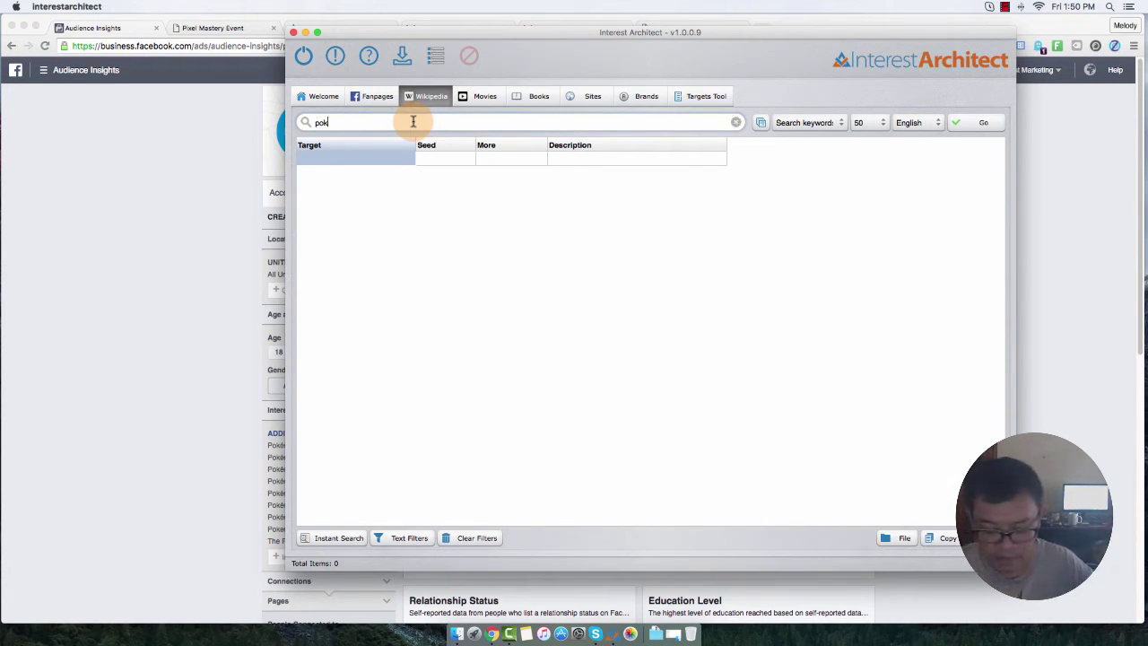
{"action": "left_click", "coordinate": [811, 122]}
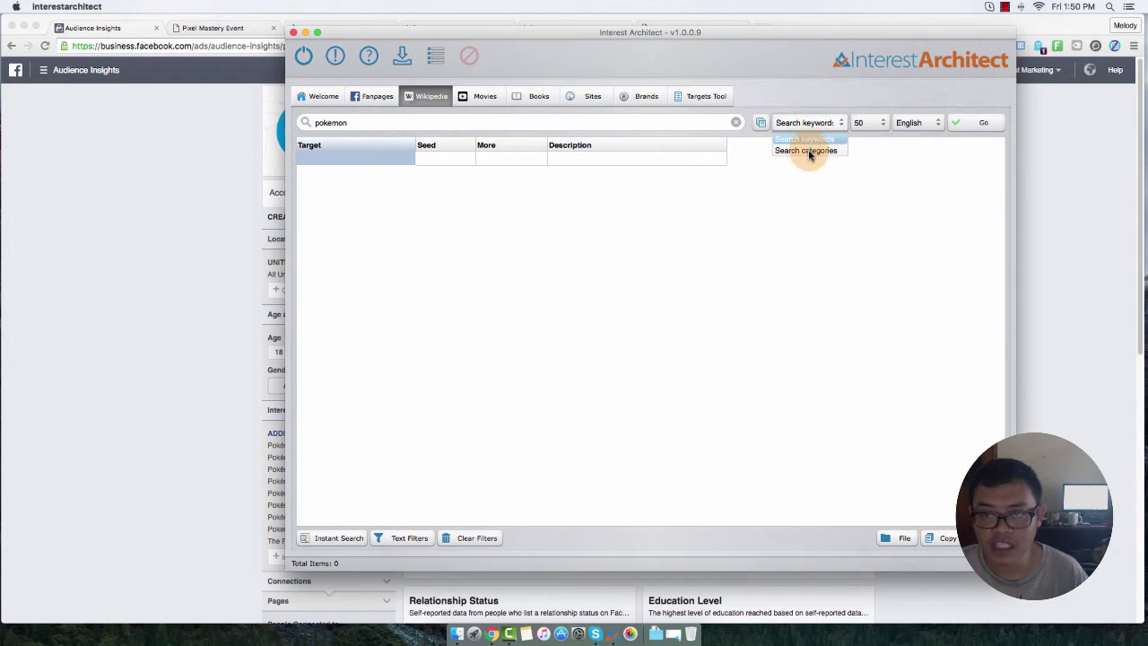
{"action": "left_click", "coordinate": [928, 201]}
{"action": "left_click", "coordinate": [956, 123]}
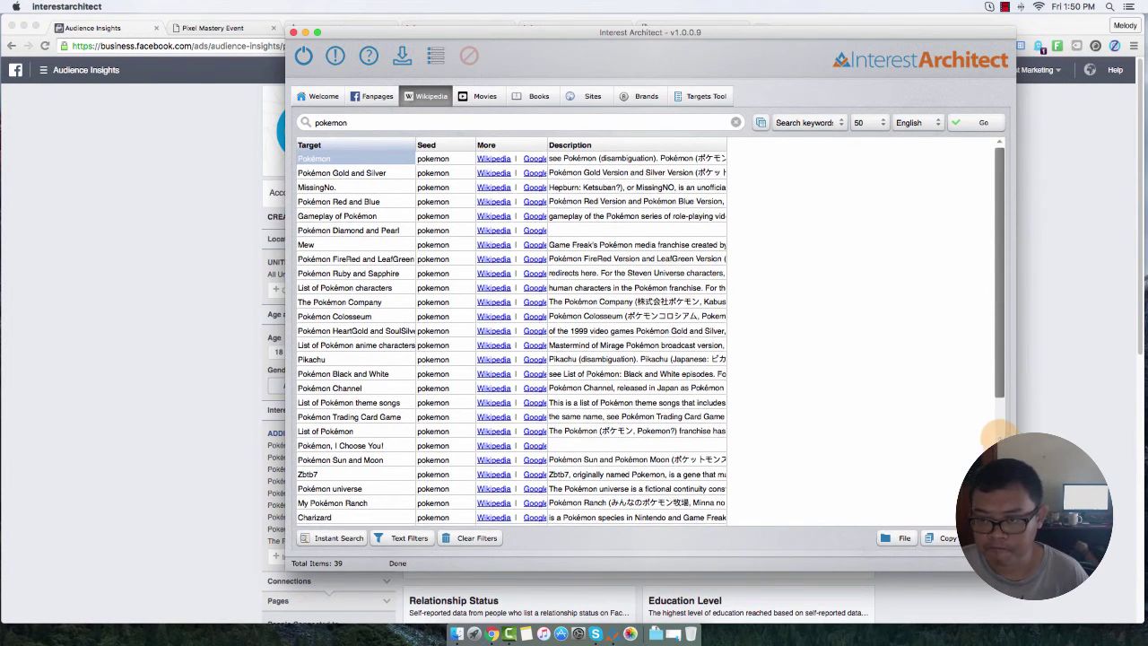
Select the Wikipedia results down to the last row and copy all targets
{"action": "scroll", "coordinate": [988, 303], "scroll_direction": "down", "scroll_amount": 5}
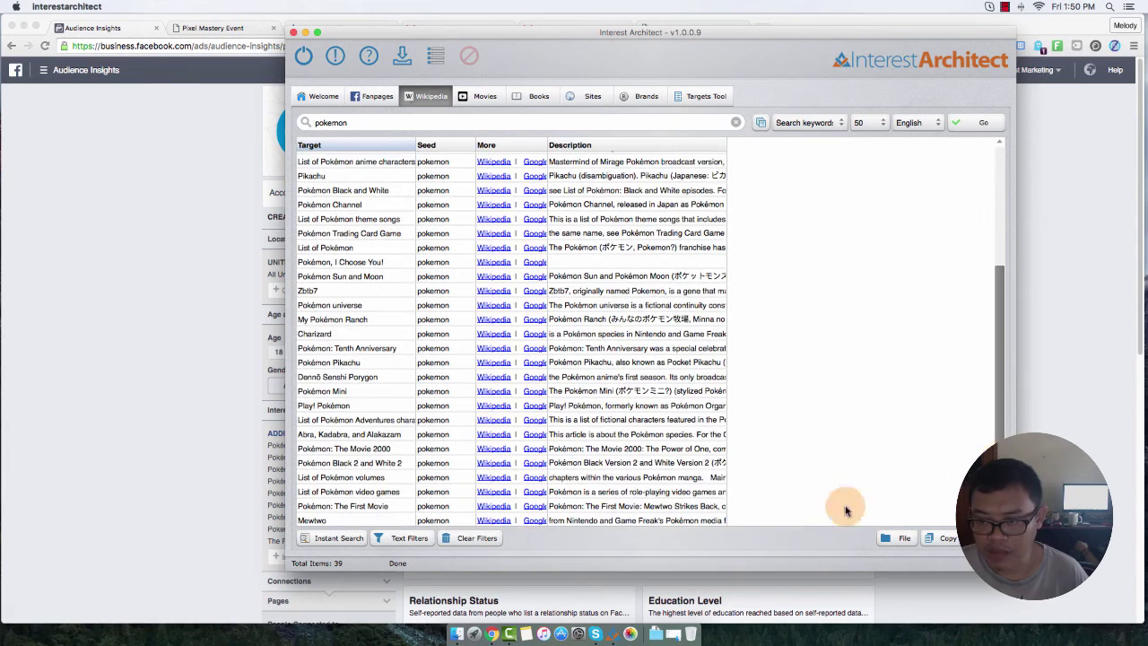
{"action": "left_click", "coordinate": [356, 519]}
{"action": "right_click", "coordinate": [389, 297]}
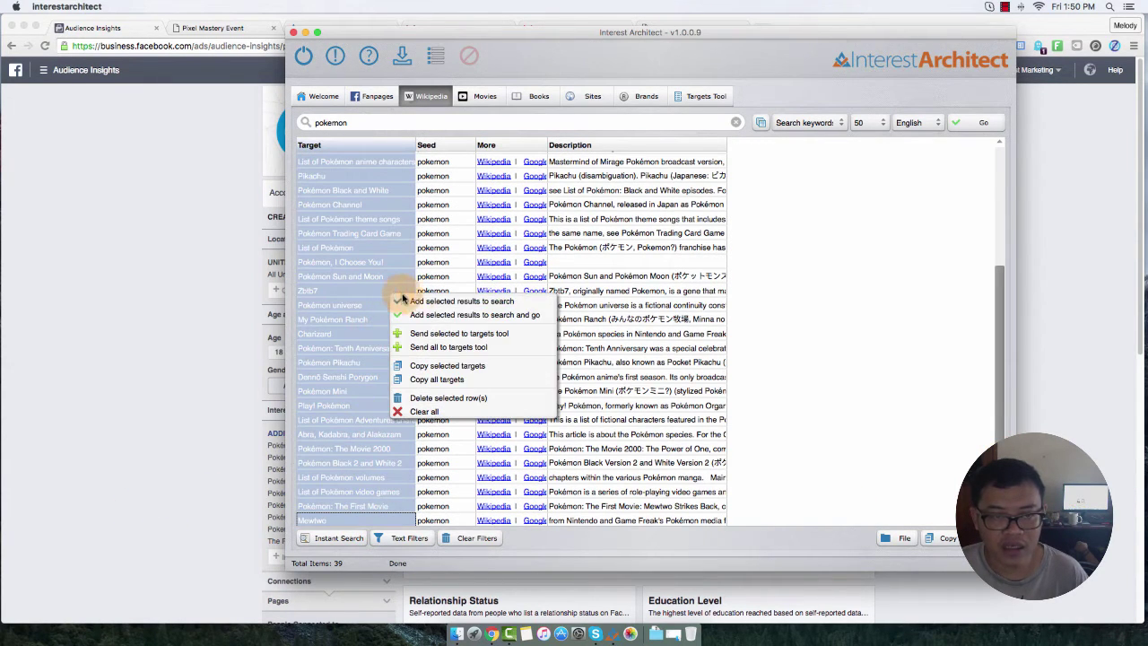
{"action": "left_click", "coordinate": [442, 376]}
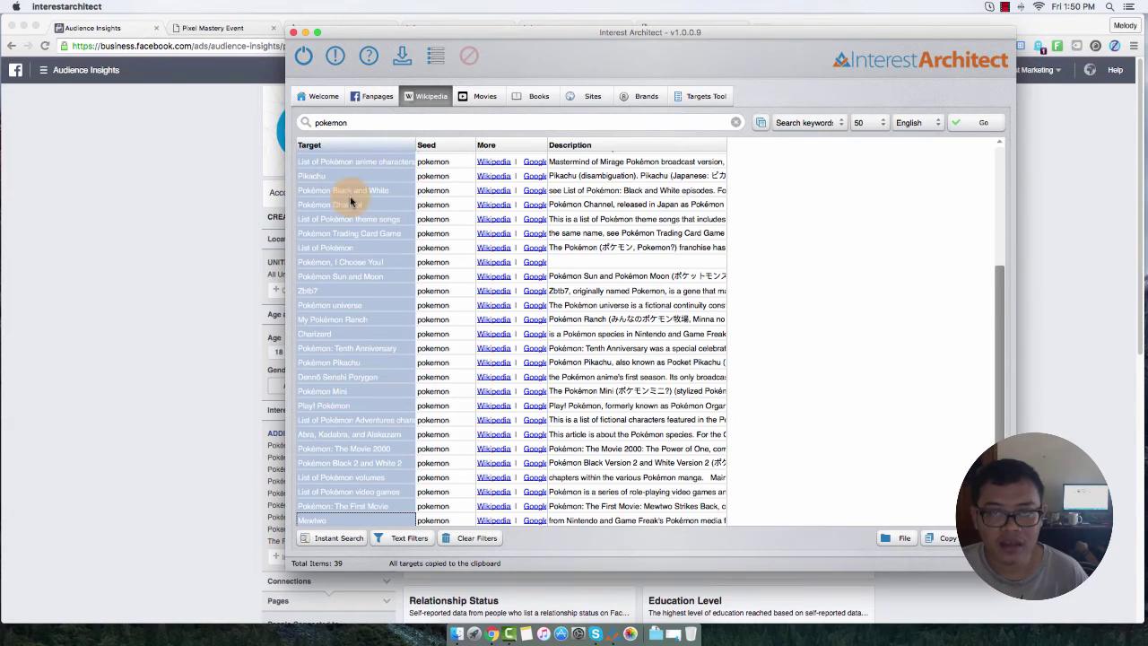
Switch to Audience Insights, clear the existing interests and paste the copied Wikipedia targets as new interests
{"action": "left_click", "coordinate": [116, 238]}
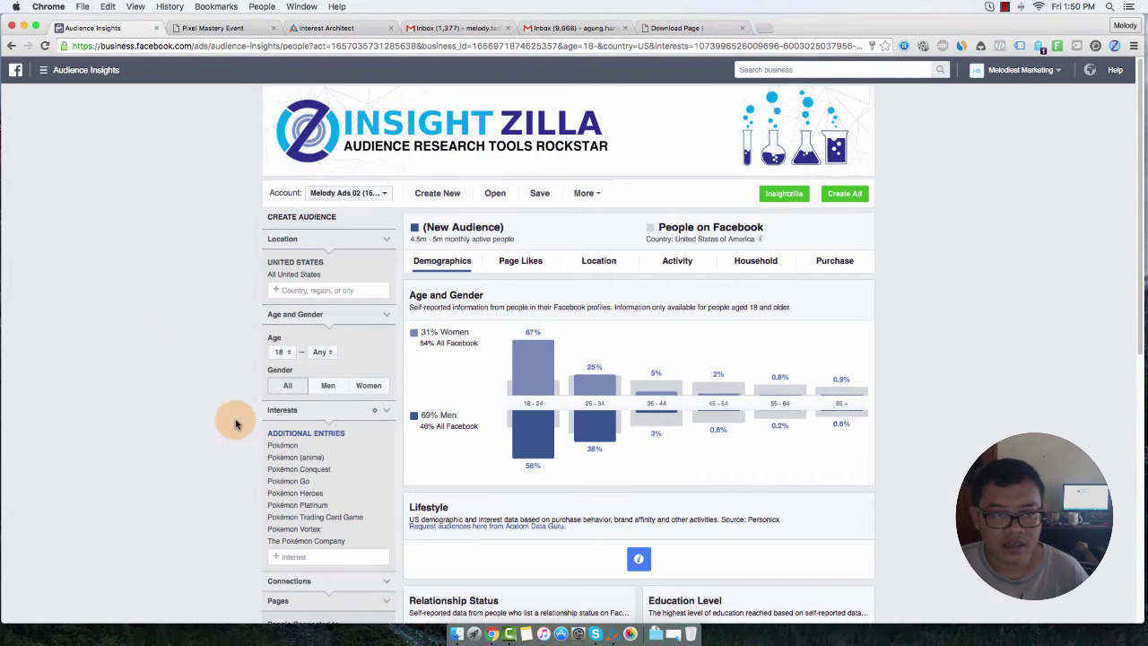
{"action": "left_click", "coordinate": [375, 411]}
{"action": "left_click", "coordinate": [315, 438]}
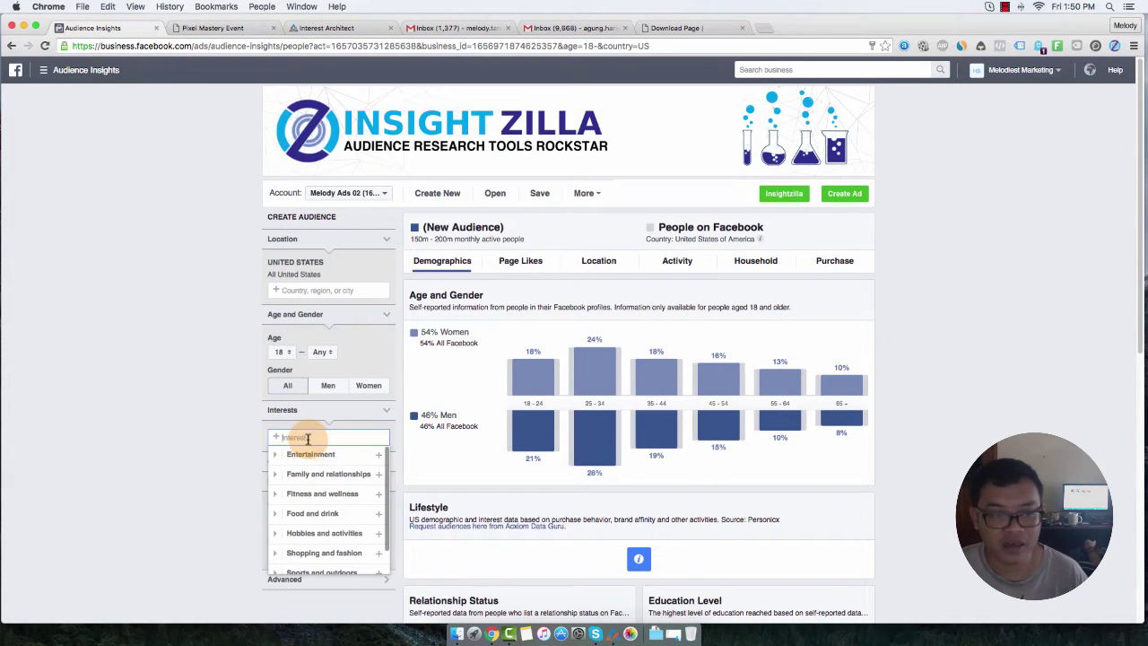
{"action": "right_click", "coordinate": [311, 437]}
{"action": "left_click", "coordinate": [173, 487]}
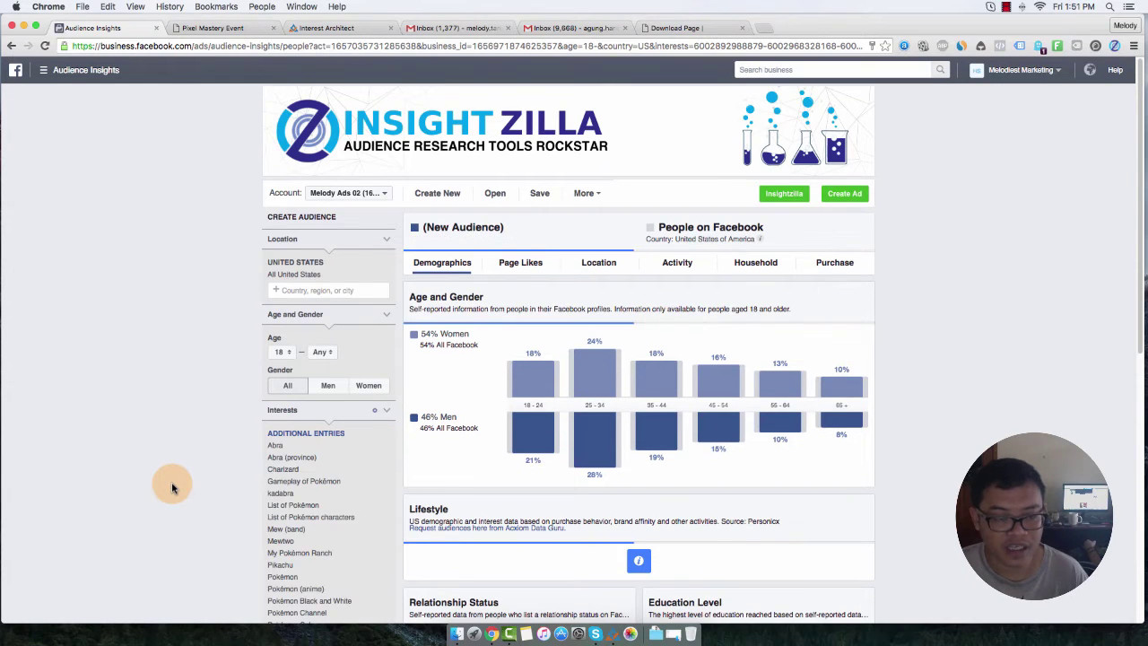
Review the added interests and remove Abra (province) from the audience
{"action": "scroll", "coordinate": [173, 481], "scroll_direction": "down", "scroll_amount": 5}
{"action": "scroll", "coordinate": [173, 481], "scroll_direction": "up", "scroll_amount": 5}
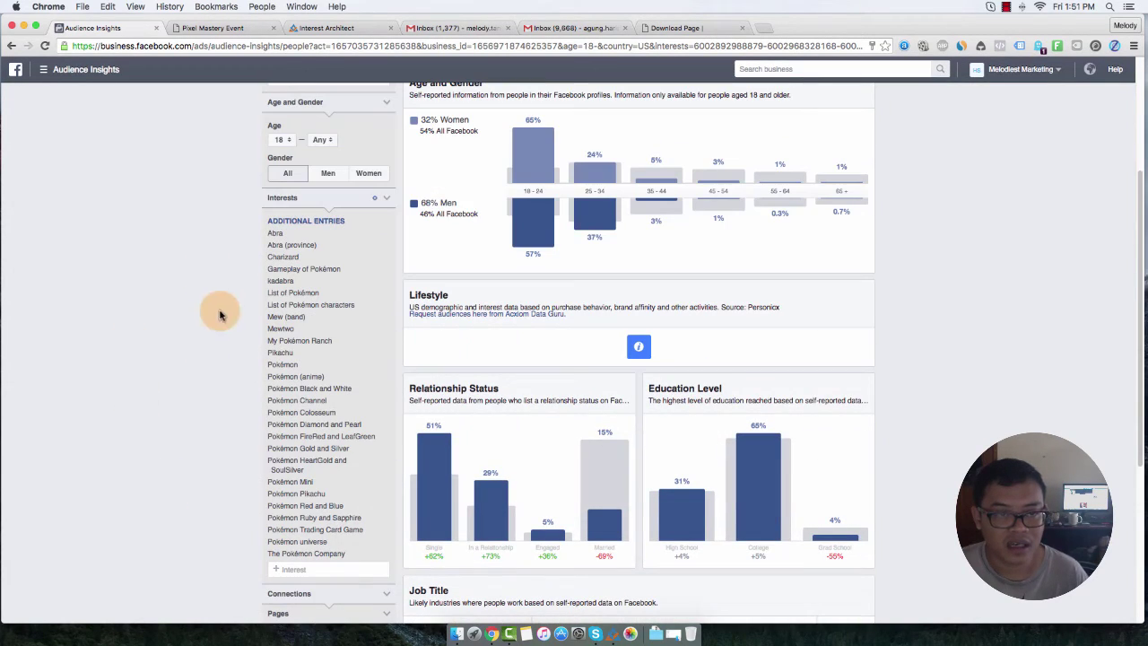
{"action": "left_click", "coordinate": [387, 249]}
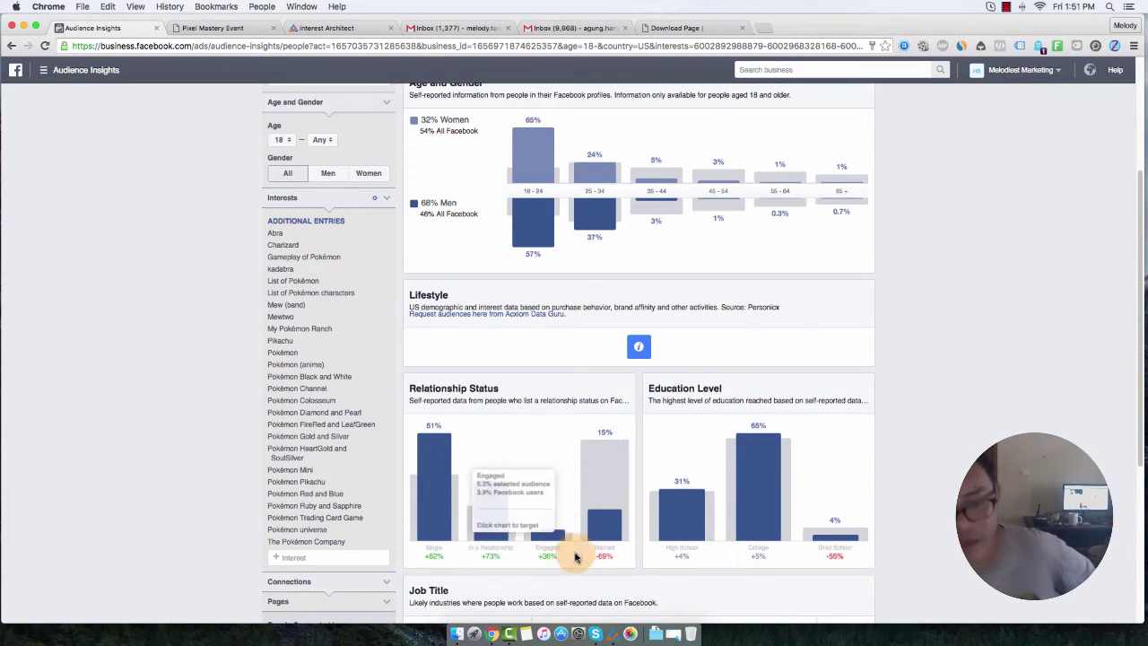
Switch to Interest Architect and open the Wikipedia article for the Zbtb7 result
{"action": "left_click", "coordinate": [599, 620]}
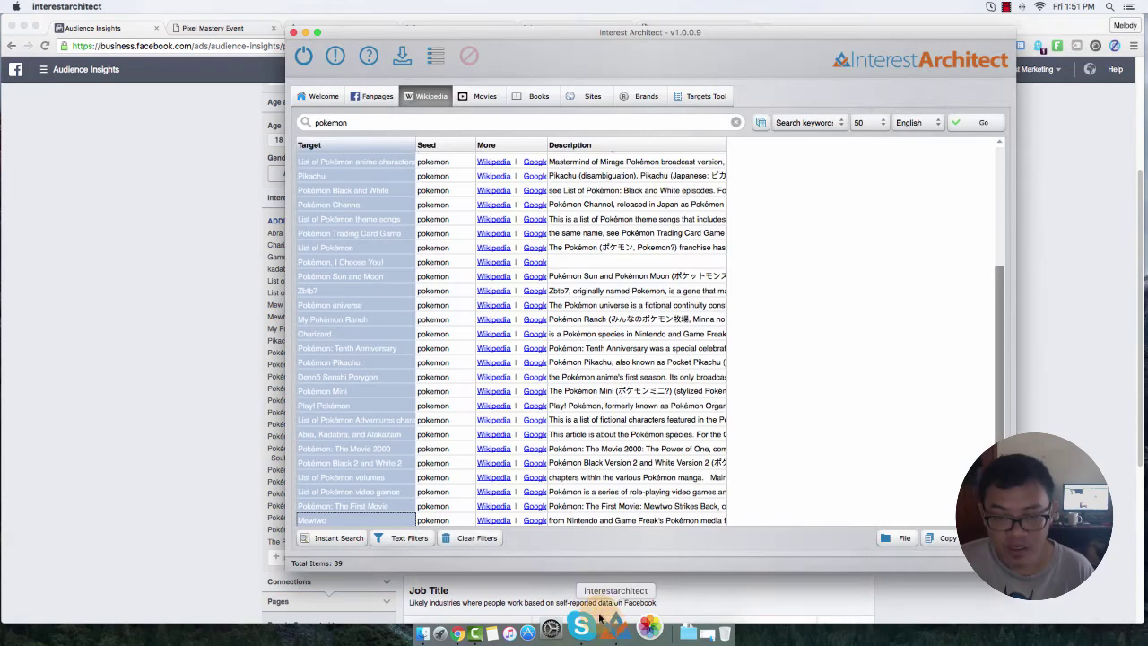
{"action": "left_click", "coordinate": [359, 280]}
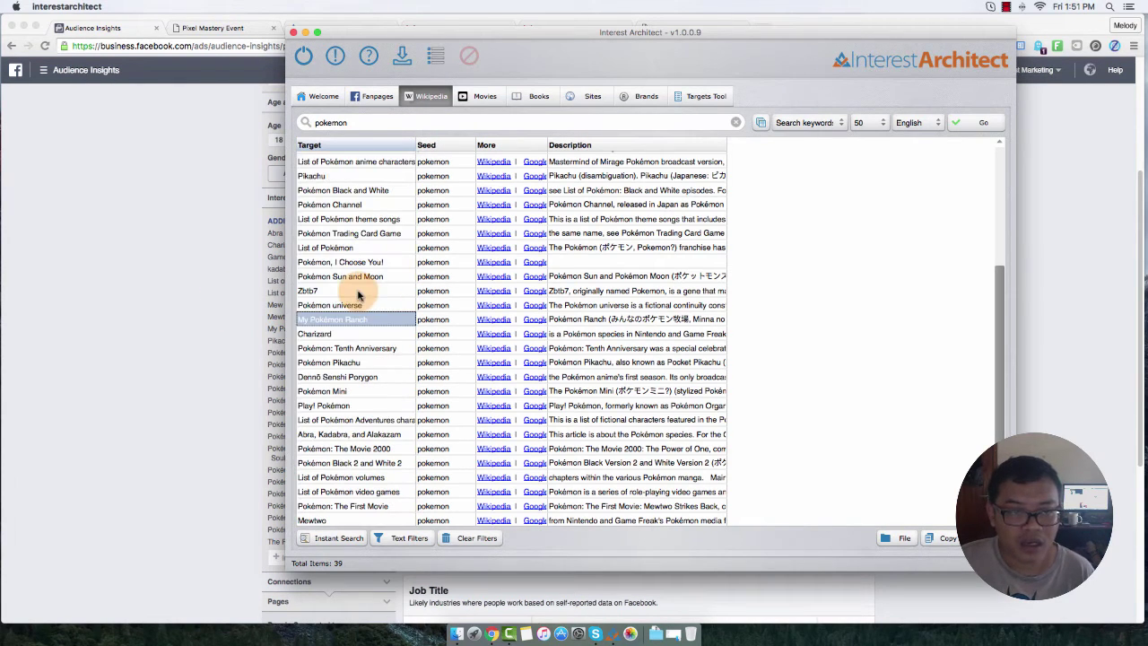
{"action": "left_click", "coordinate": [338, 292]}
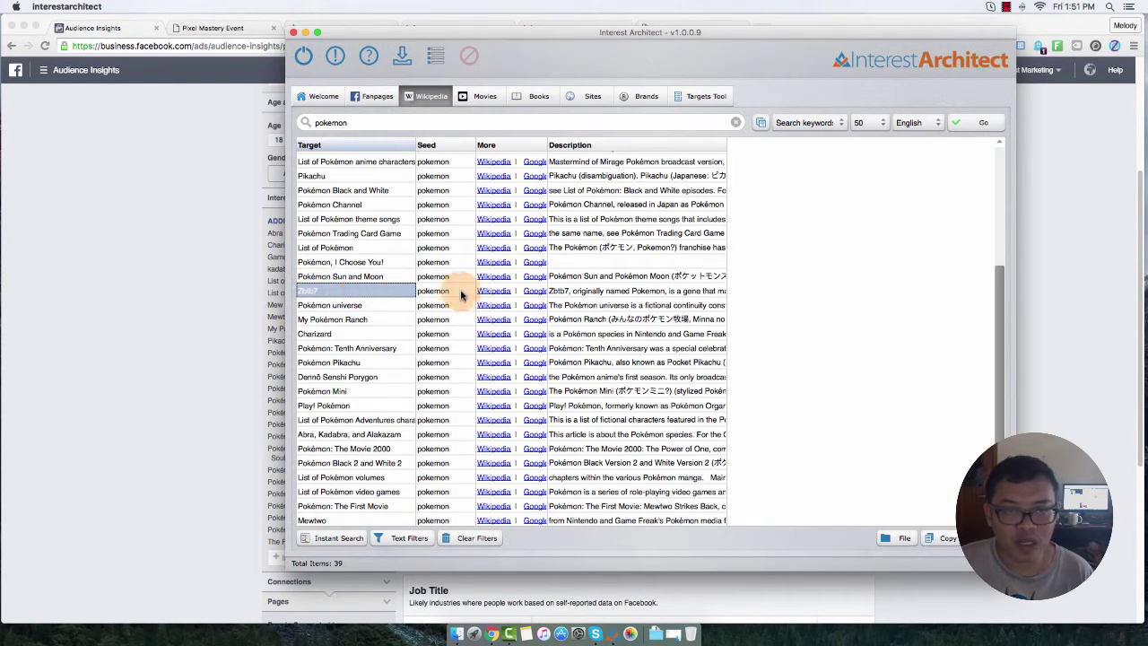
{"action": "left_click", "coordinate": [492, 291]}
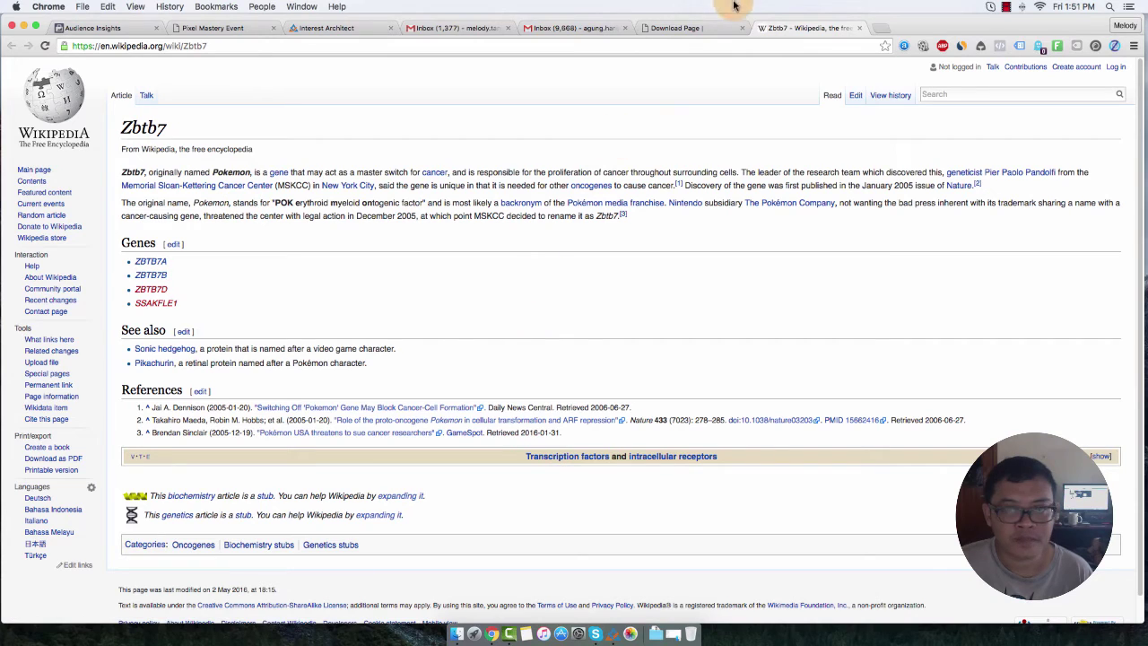
Close the Download Page browser tab and highlight the term Zbtb7 in the article's opening paragraph
{"action": "left_click", "coordinate": [742, 27]}
{"action": "scroll", "coordinate": [351, 297], "scroll_direction": "down", "scroll_amount": 1}
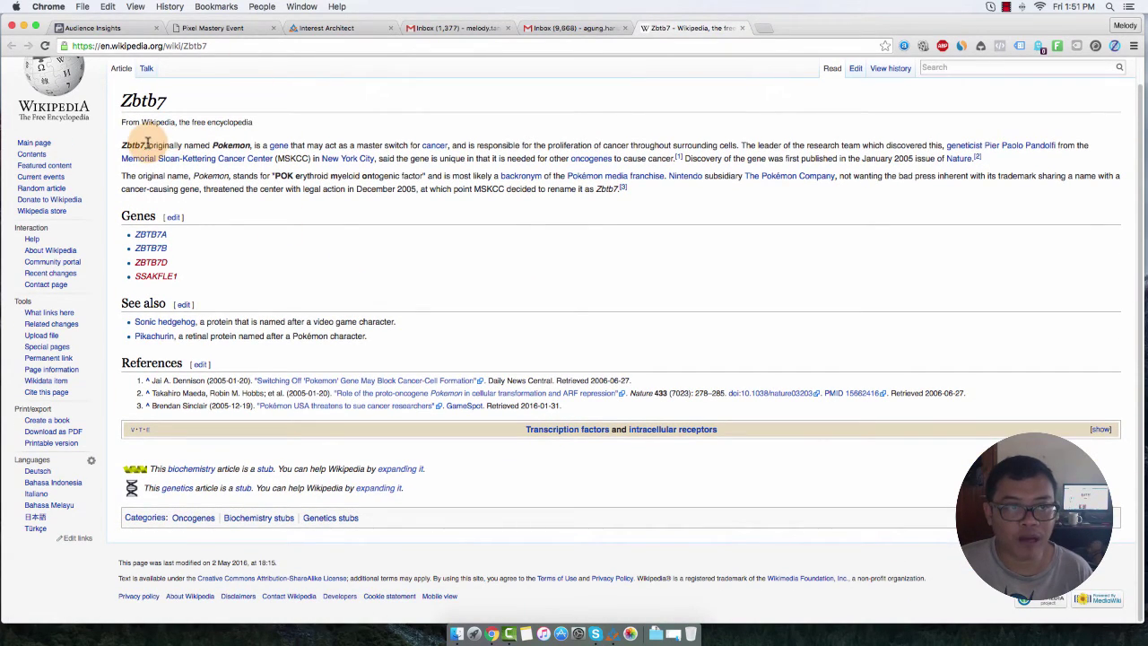
{"action": "left_click_drag", "start_coordinate": [147, 143], "coordinate": [131, 145]}
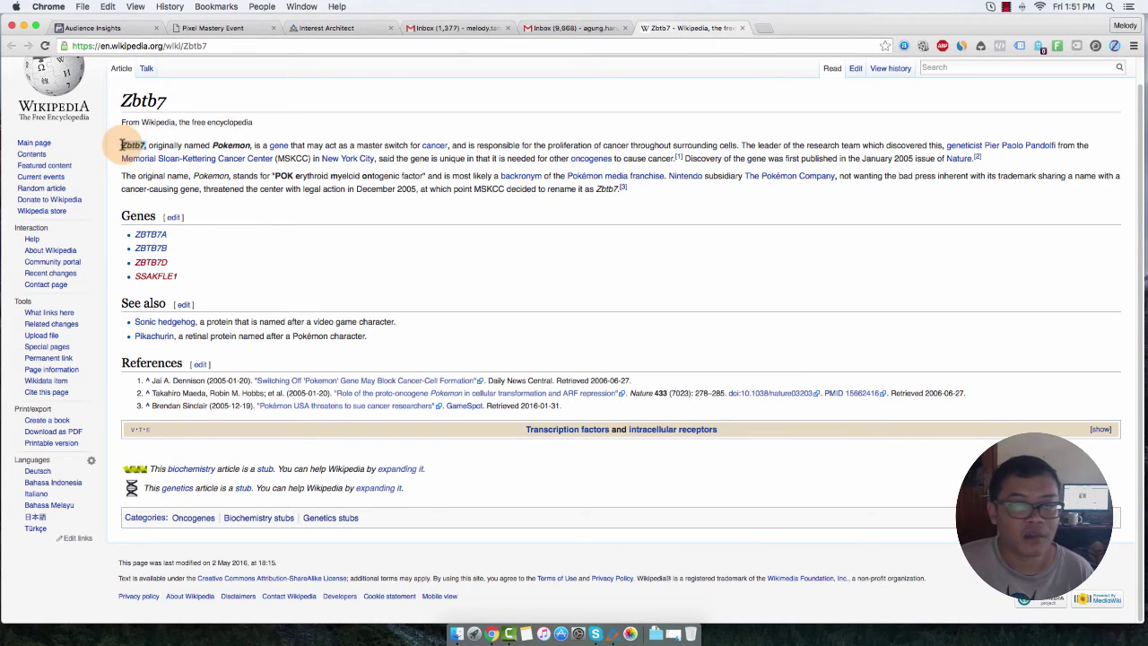
Check the Audience Insights interest list for Zbtb7, and return to the Zbtb7 row in Interest Architect
{"action": "left_click", "coordinate": [112, 28]}
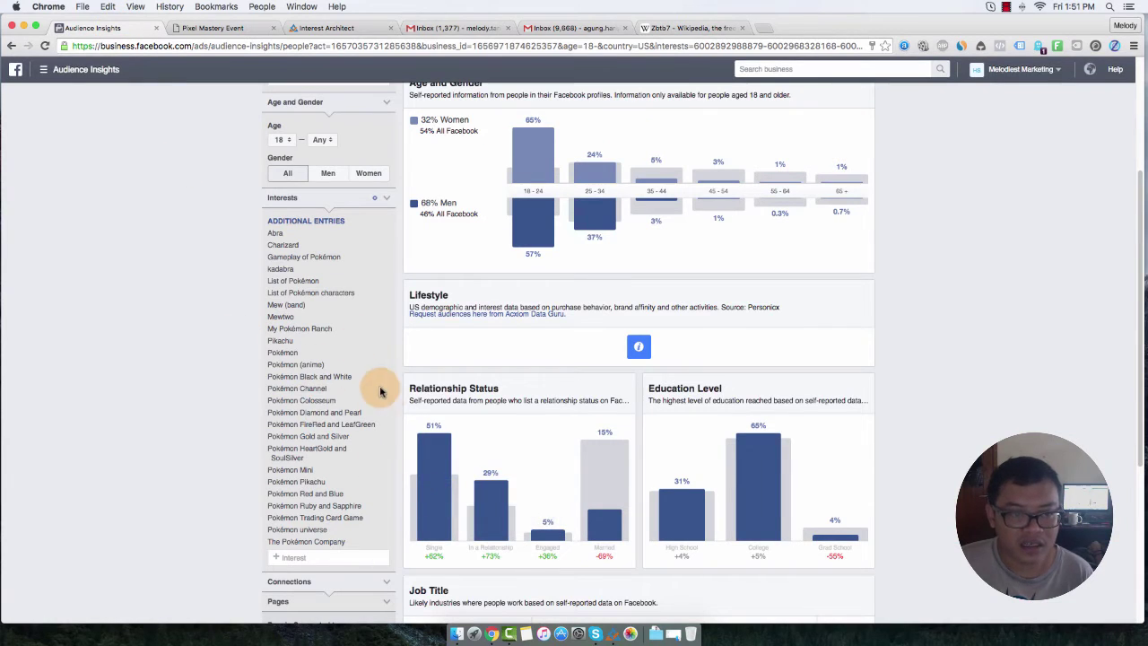
{"action": "left_click", "coordinate": [613, 633]}
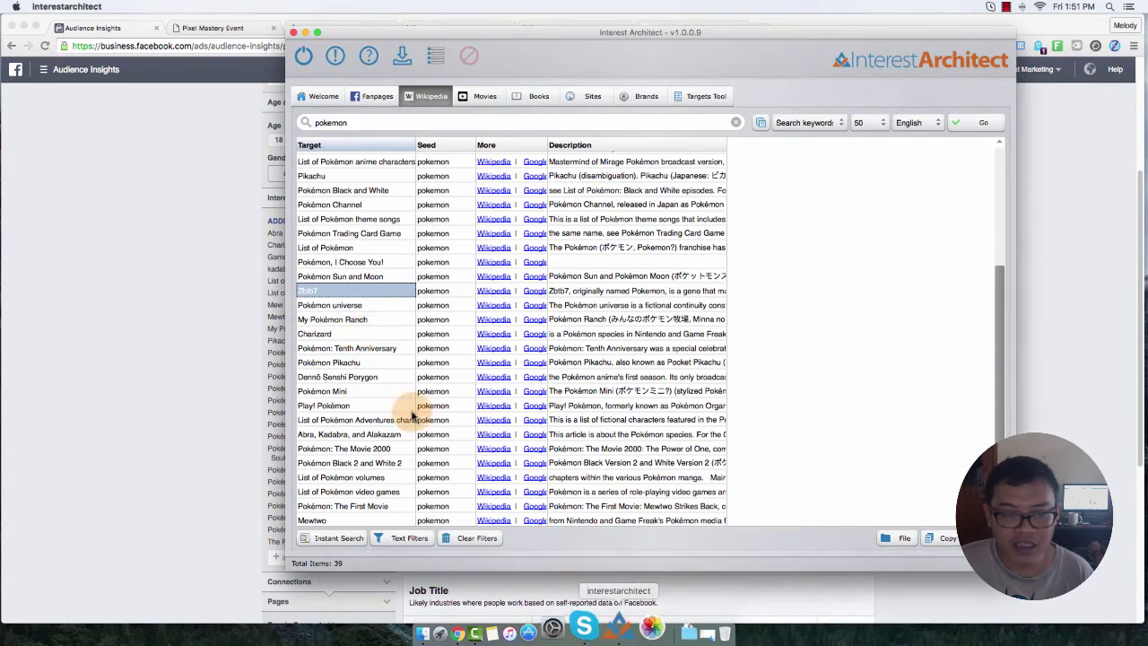
{"action": "double_click", "coordinate": [310, 294]}
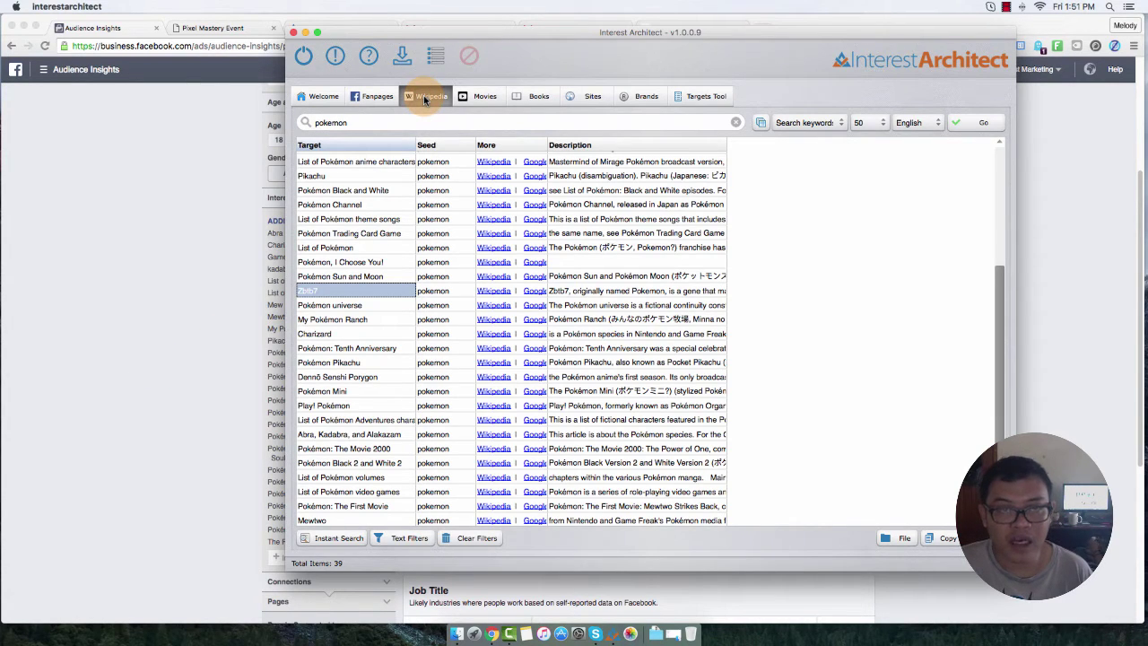
Switch to Audience Insights and remove all additional interest entries from the audience
{"action": "left_click", "coordinate": [152, 302]}
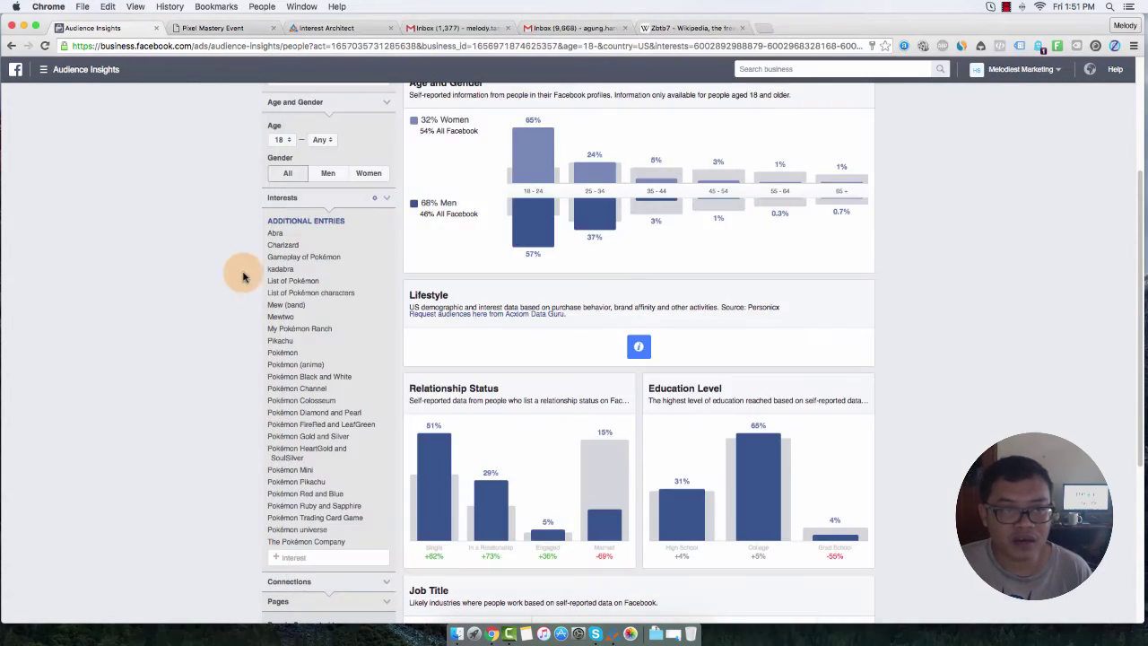
{"action": "left_click", "coordinate": [386, 221]}
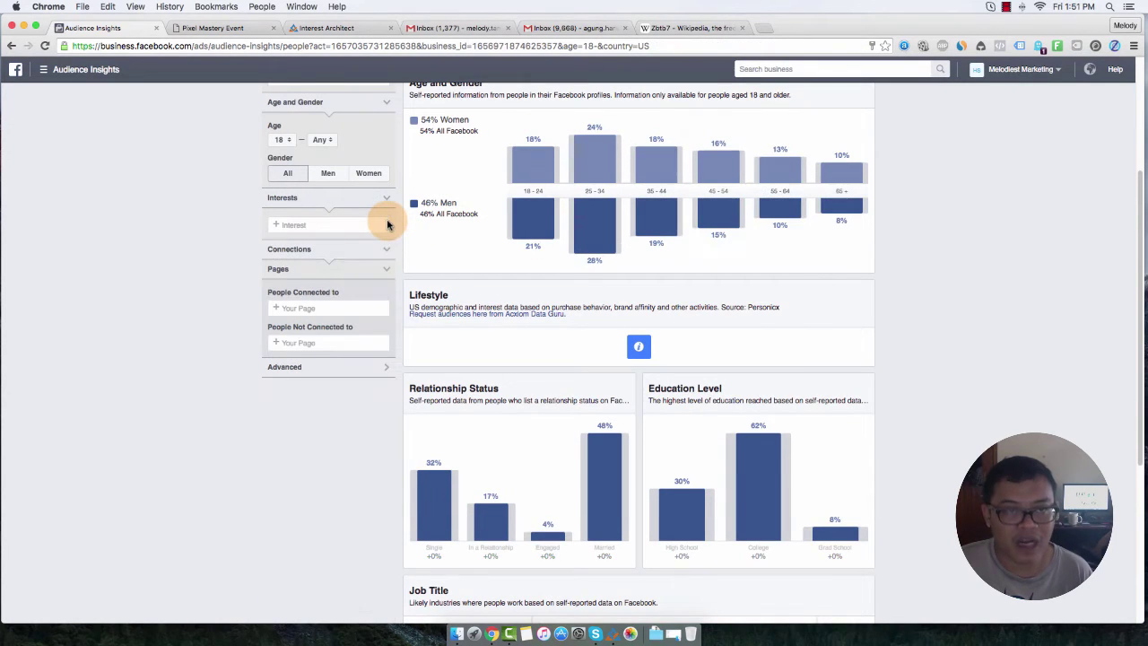
Switch to Interest Architect and search movie titles for "pokemon"
{"action": "left_click", "coordinate": [611, 628]}
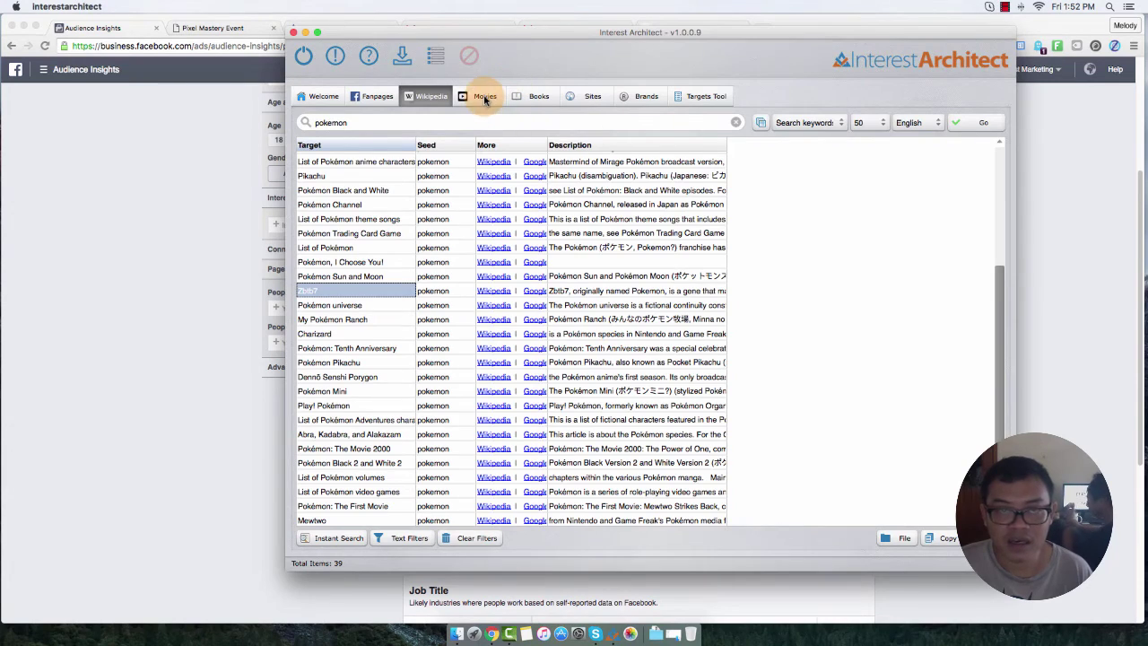
{"action": "left_click", "coordinate": [478, 96]}
{"action": "left_click", "coordinate": [417, 123]}
{"action": "type", "text": "pok"}
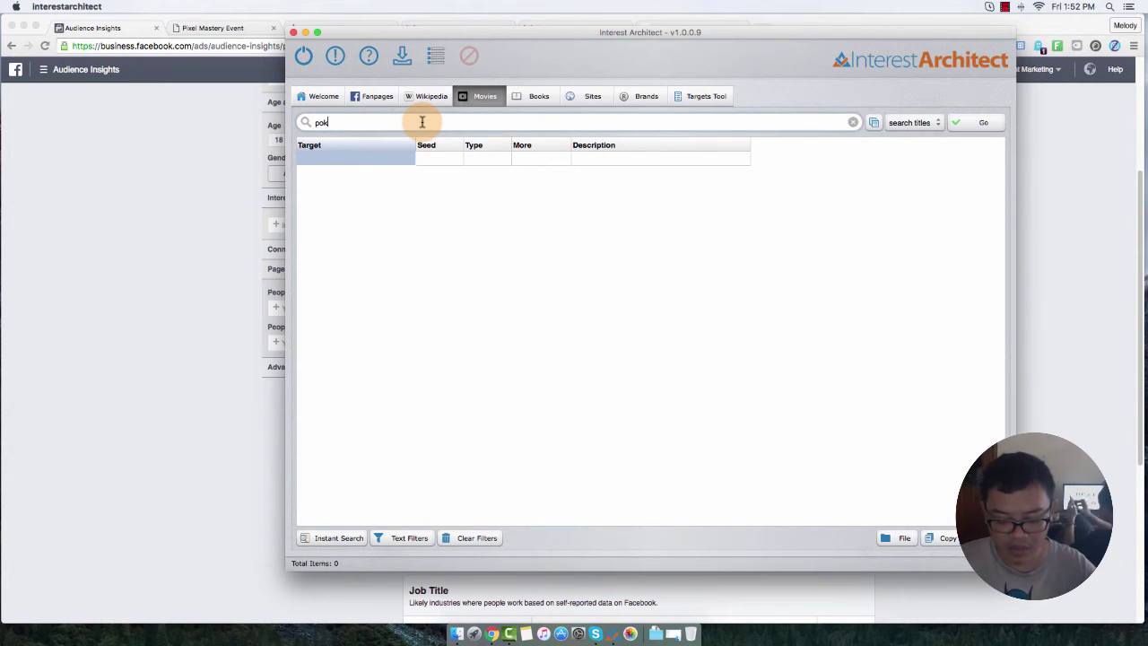
{"action": "type", "text": "emon"}
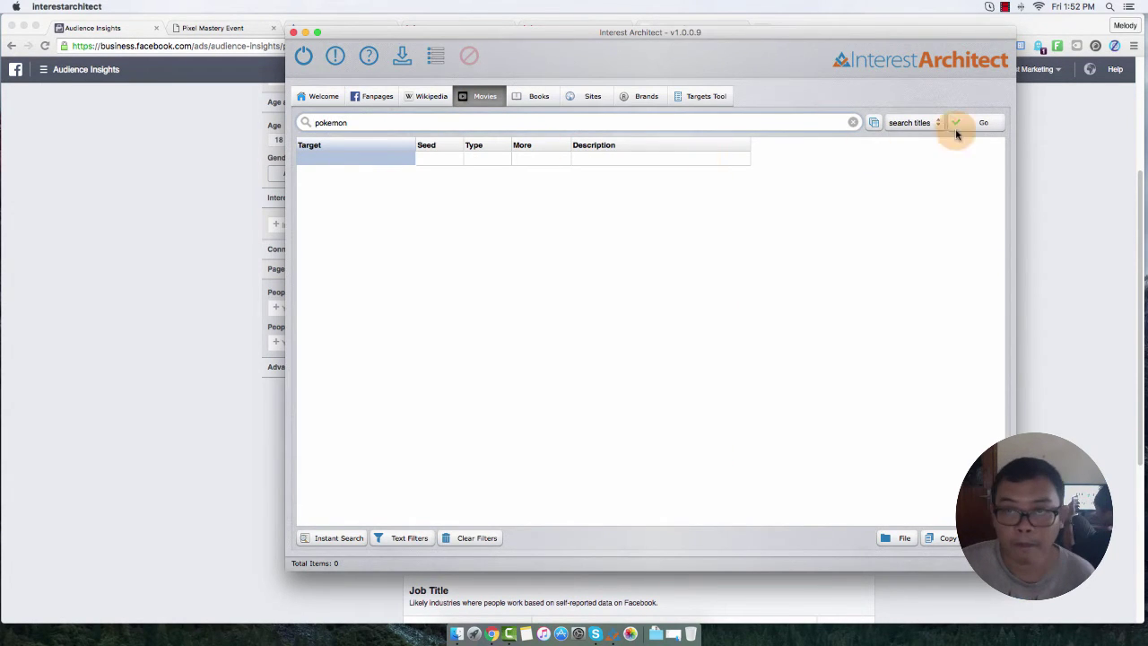
{"action": "left_click", "coordinate": [985, 123]}
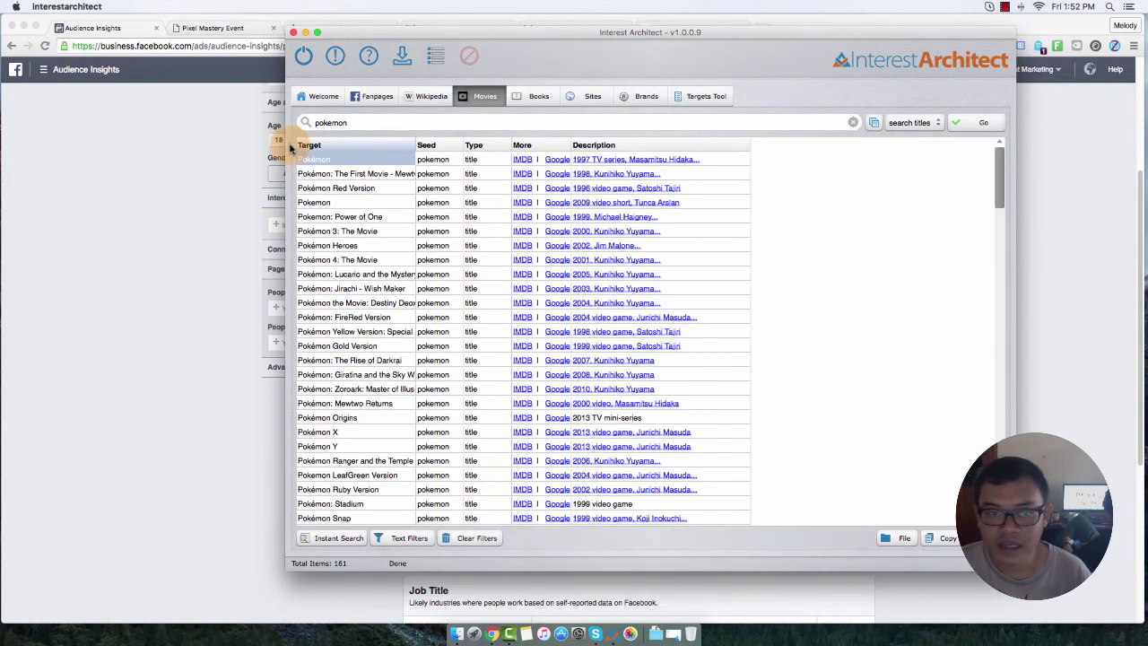
Look over the movie results, select them all from the first row to the last, and copy the selected targets
{"action": "left_click", "coordinate": [392, 176]}
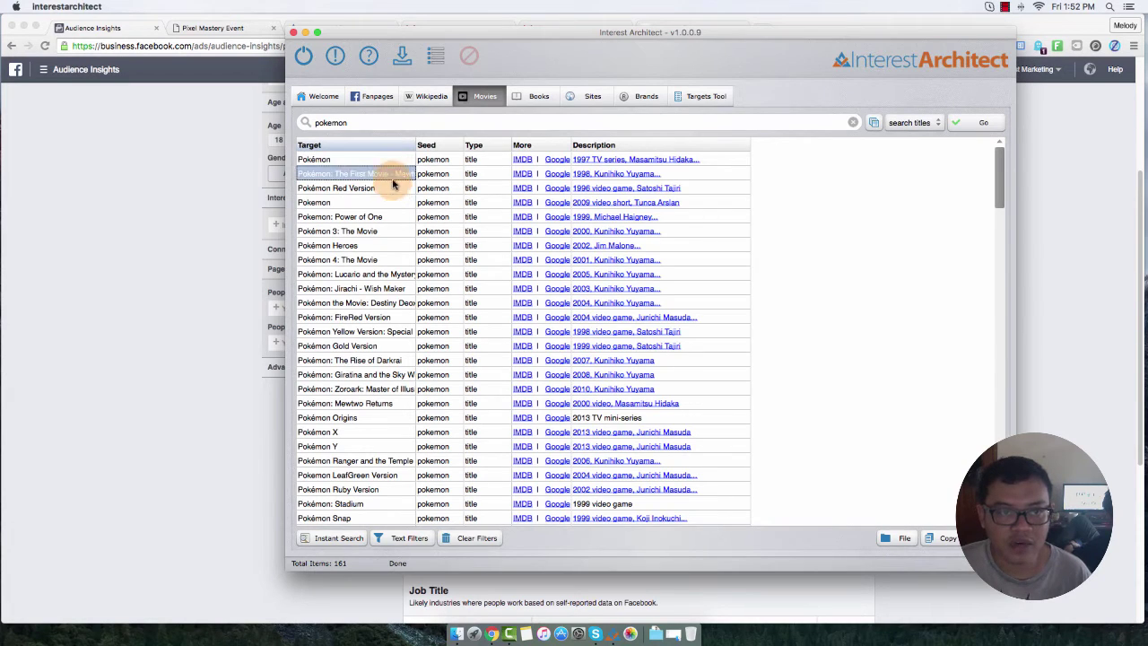
{"action": "scroll", "coordinate": [384, 325], "scroll_direction": "down", "scroll_amount": 2}
{"action": "scroll", "coordinate": [380, 334], "scroll_direction": "up", "scroll_amount": 1}
{"action": "scroll", "coordinate": [380, 332], "scroll_direction": "up", "scroll_amount": 1}
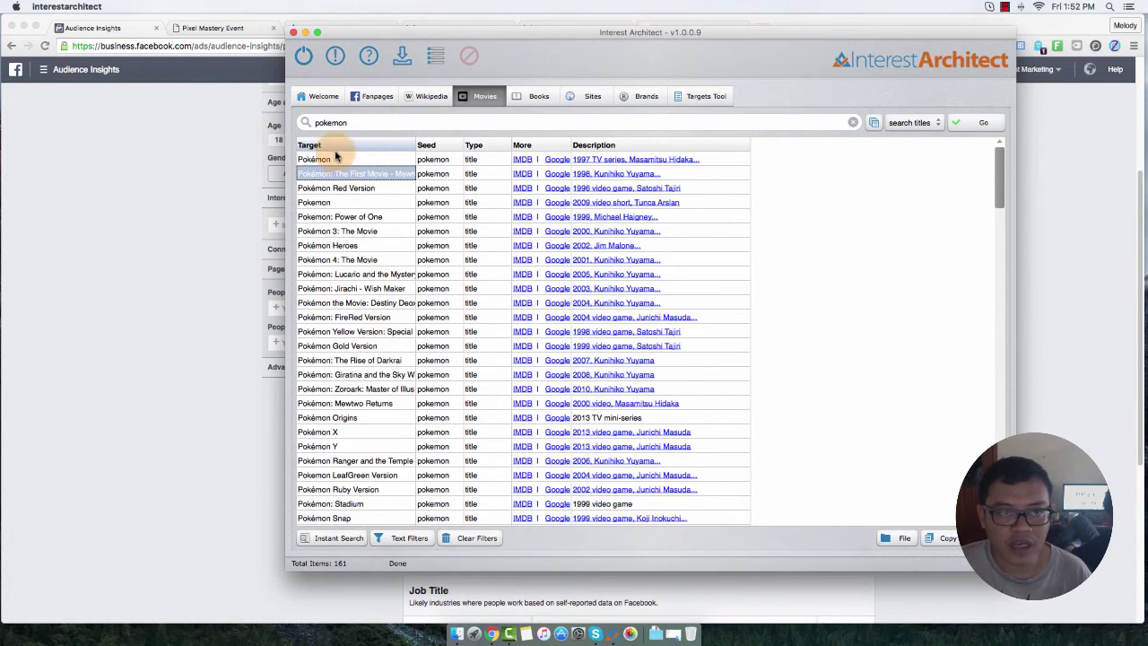
{"action": "left_click", "coordinate": [333, 159]}
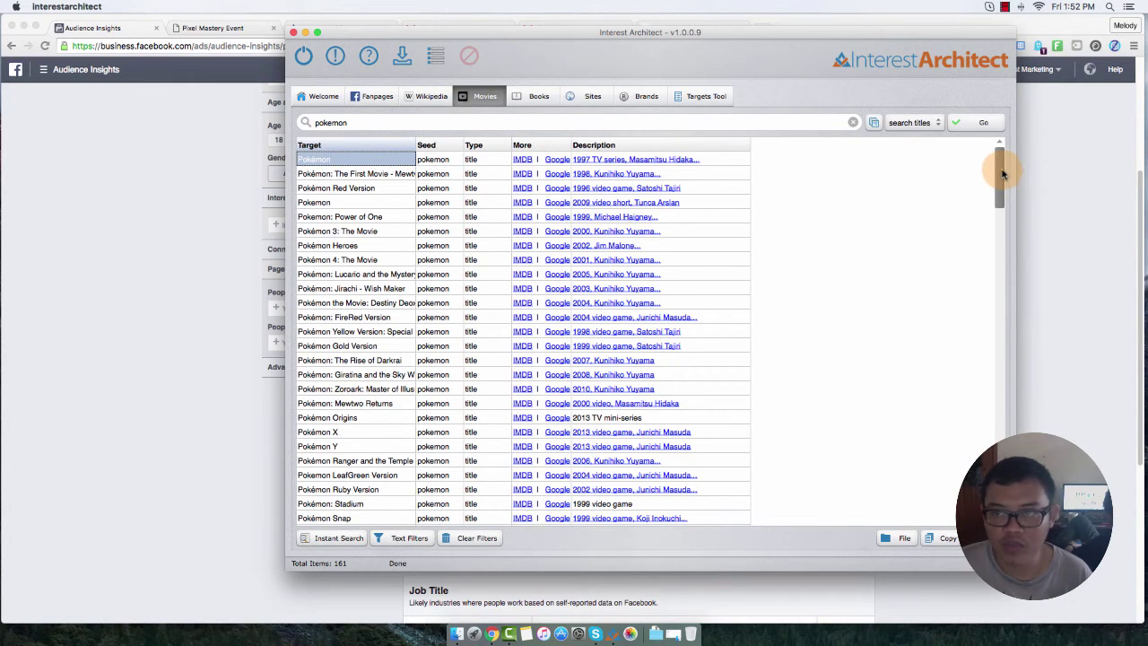
{"action": "left_click_drag", "start_coordinate": [999, 166], "coordinate": [999, 526]}
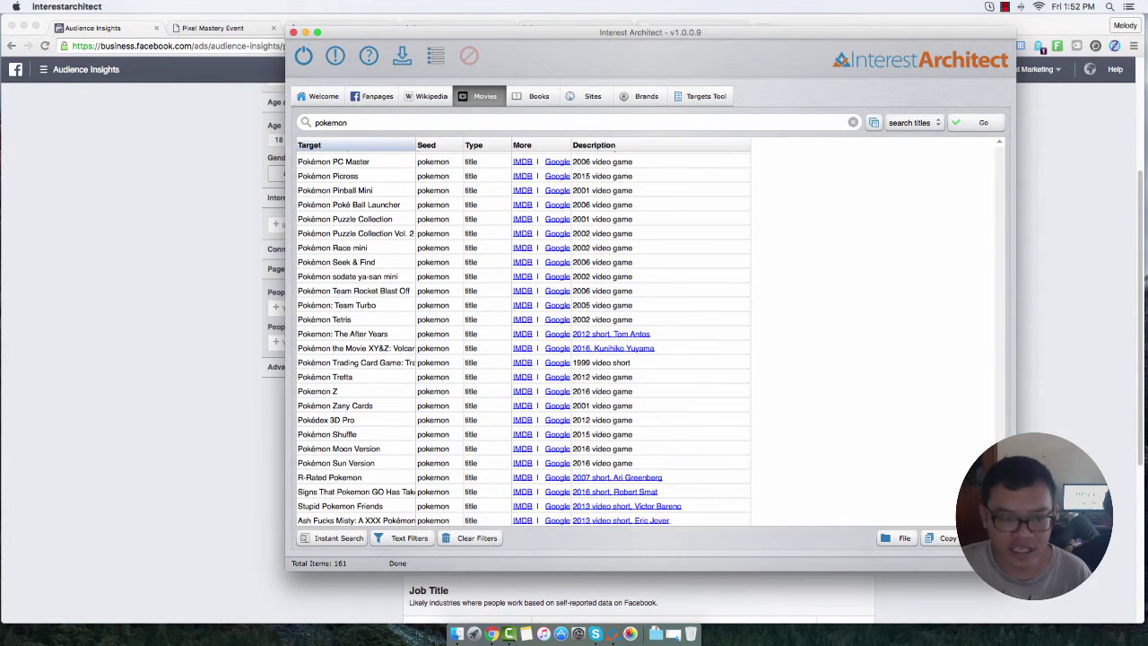
{"action": "left_click", "coordinate": [395, 520], "text": "shift"}
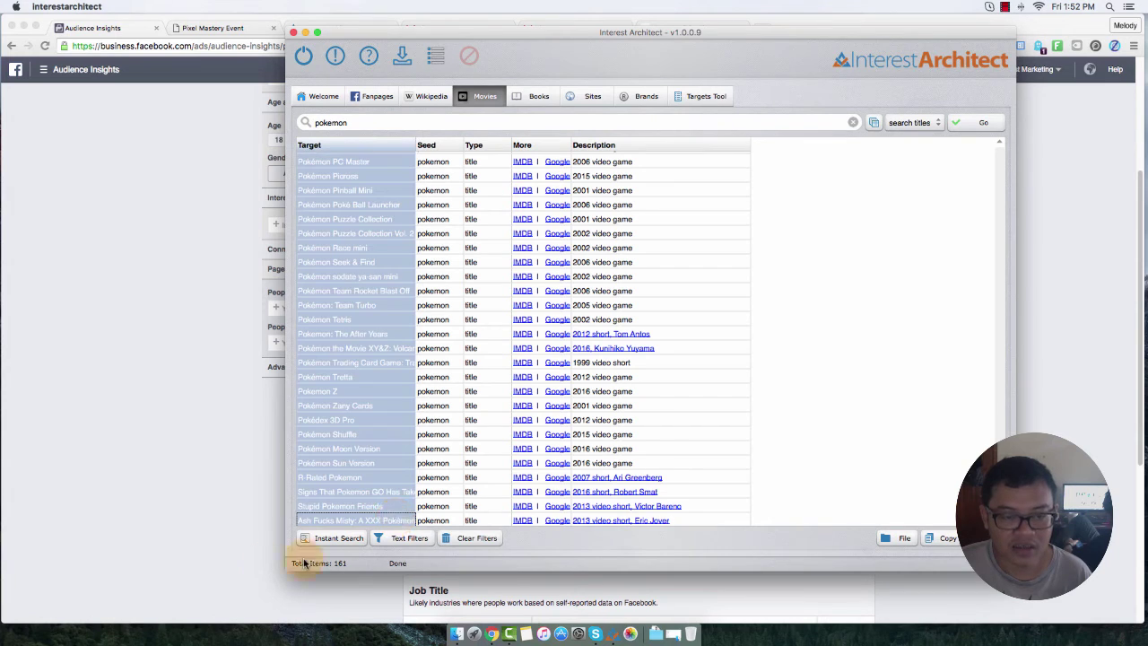
{"action": "right_click", "coordinate": [393, 324]}
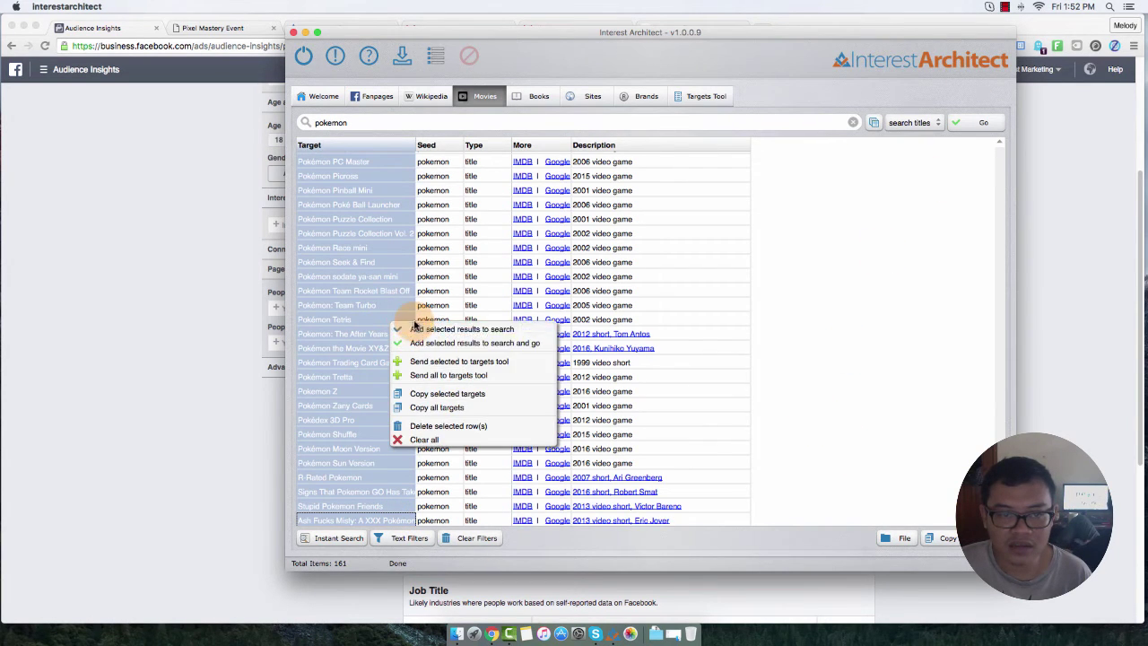
{"action": "left_click", "coordinate": [439, 395]}
Switch to Audience Insights and paste the copied movie targets as interests of the new audience
{"action": "left_click", "coordinate": [141, 333]}
{"action": "left_click", "coordinate": [298, 229]}
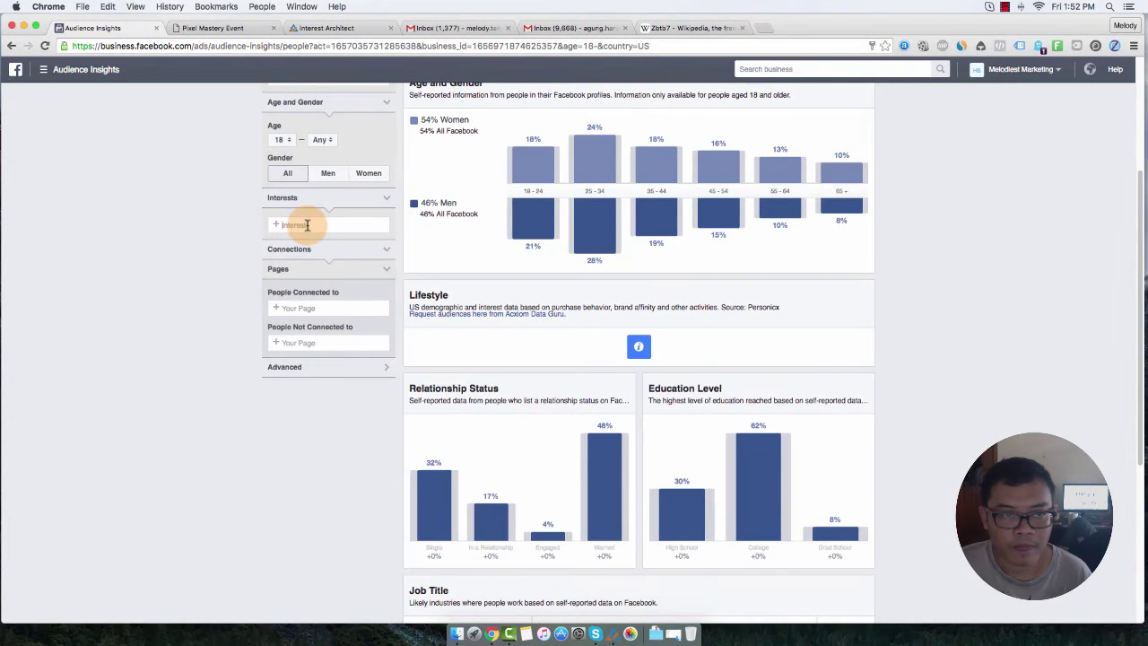
{"action": "right_click", "coordinate": [300, 226]}
{"action": "left_click", "coordinate": [310, 281]}
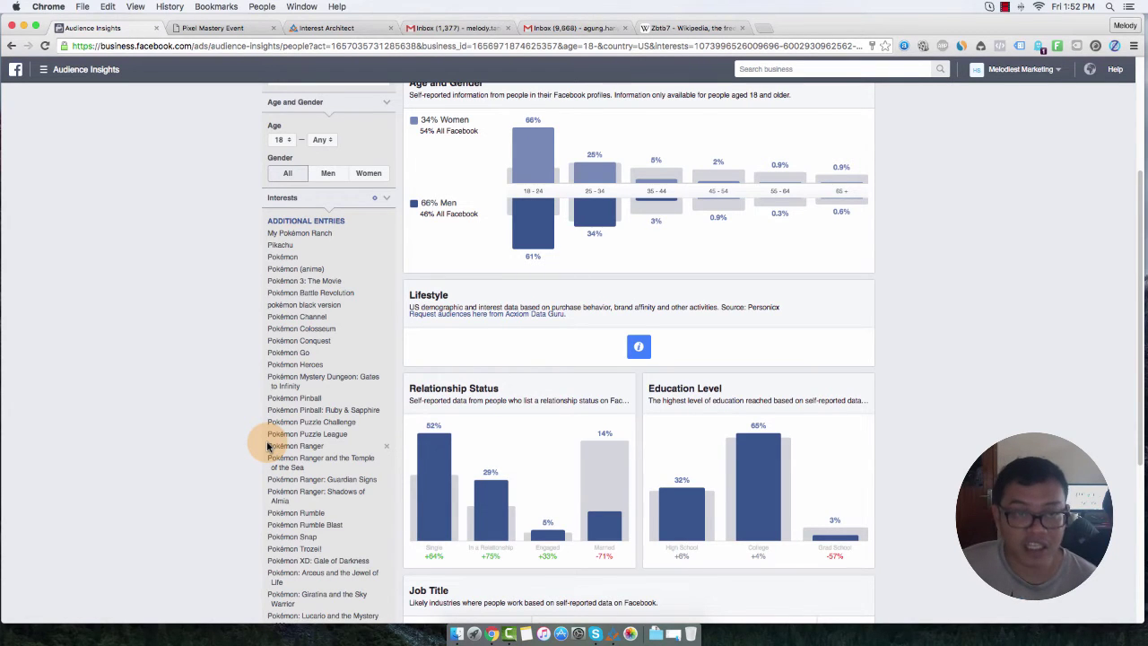
Look over the pasted interests, switch to Interest Architect, and view the IMDb page of the Pokédex 3D Pro movie result
{"action": "scroll", "coordinate": [266, 443], "scroll_direction": "down", "scroll_amount": 5}
{"action": "scroll", "coordinate": [264, 441], "scroll_direction": "up", "scroll_amount": 10}
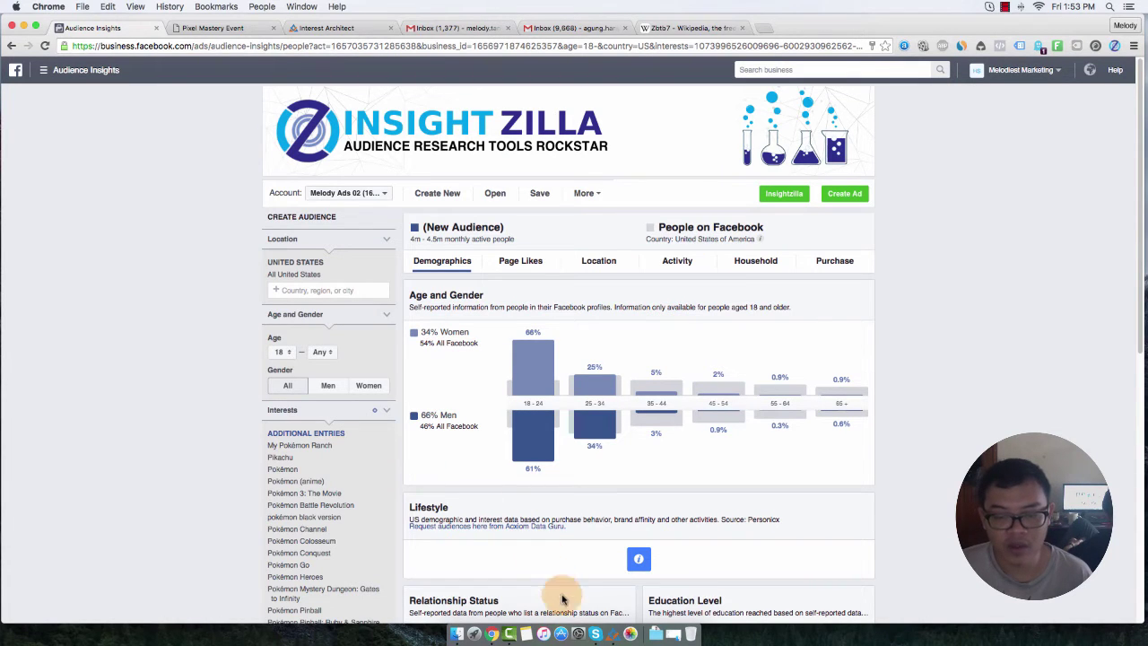
{"action": "left_click", "coordinate": [612, 632]}
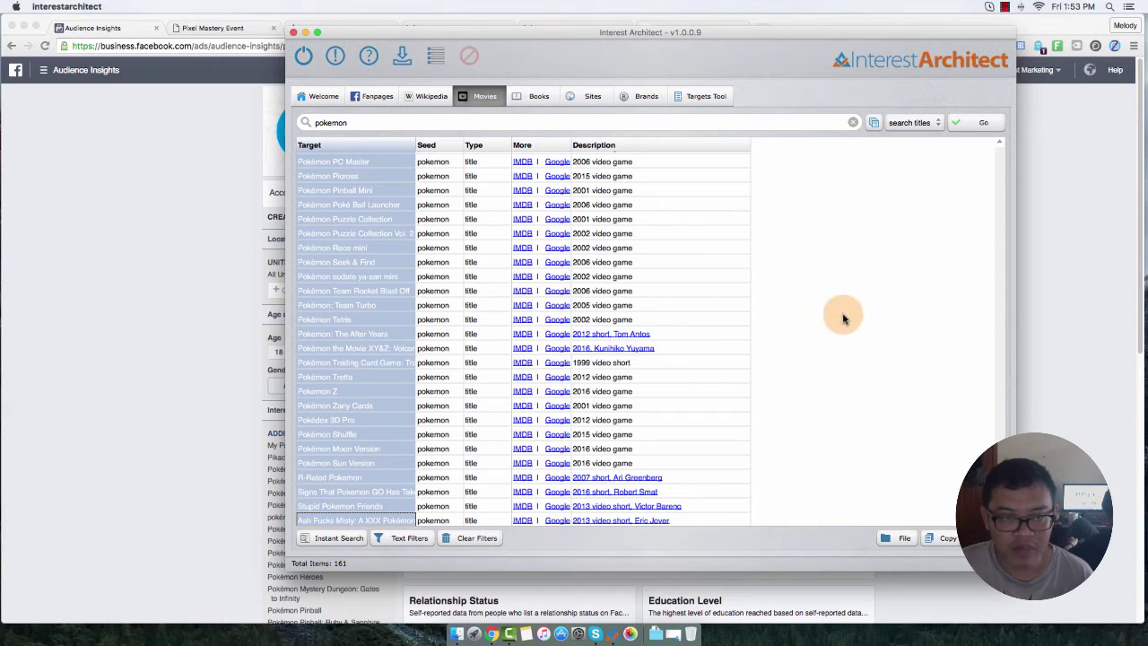
{"action": "left_click", "coordinate": [399, 416]}
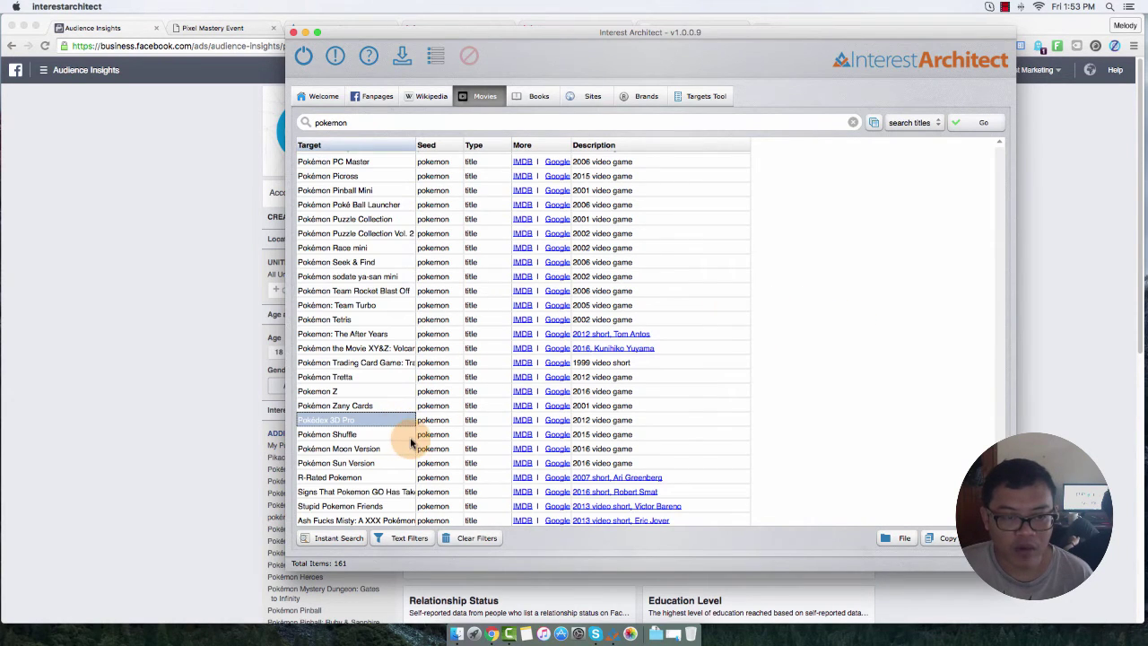
{"action": "left_click", "coordinate": [522, 419]}
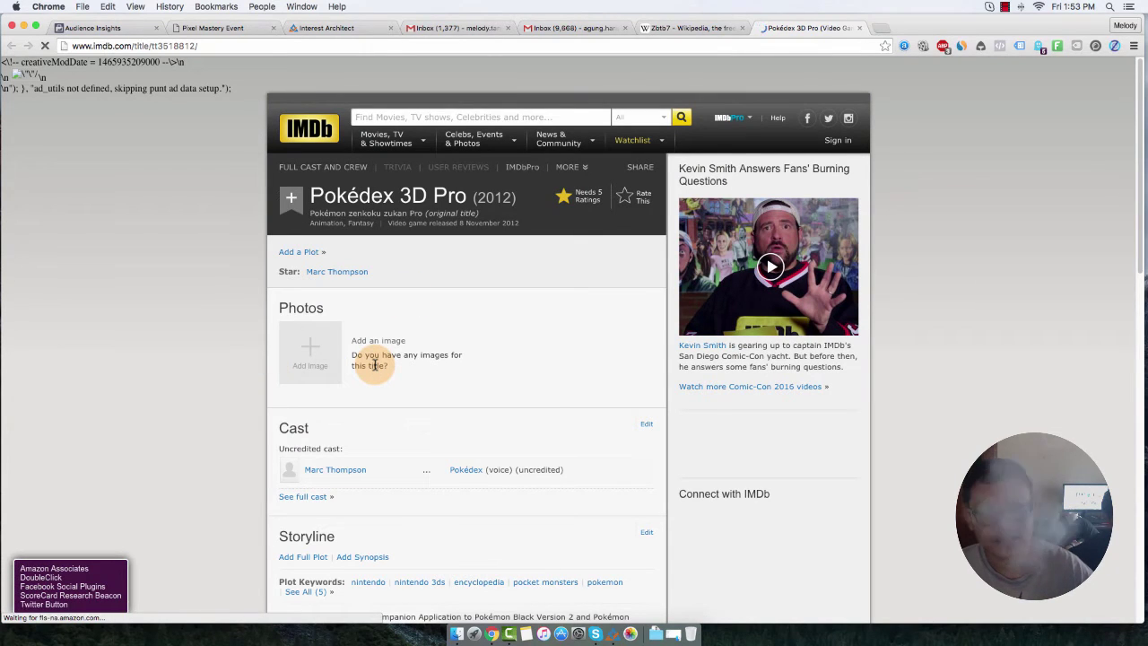
{"action": "scroll", "coordinate": [234, 438], "scroll_direction": "down", "scroll_amount": 10}
{"action": "scroll", "coordinate": [240, 439], "scroll_direction": "down", "scroll_amount": 3}
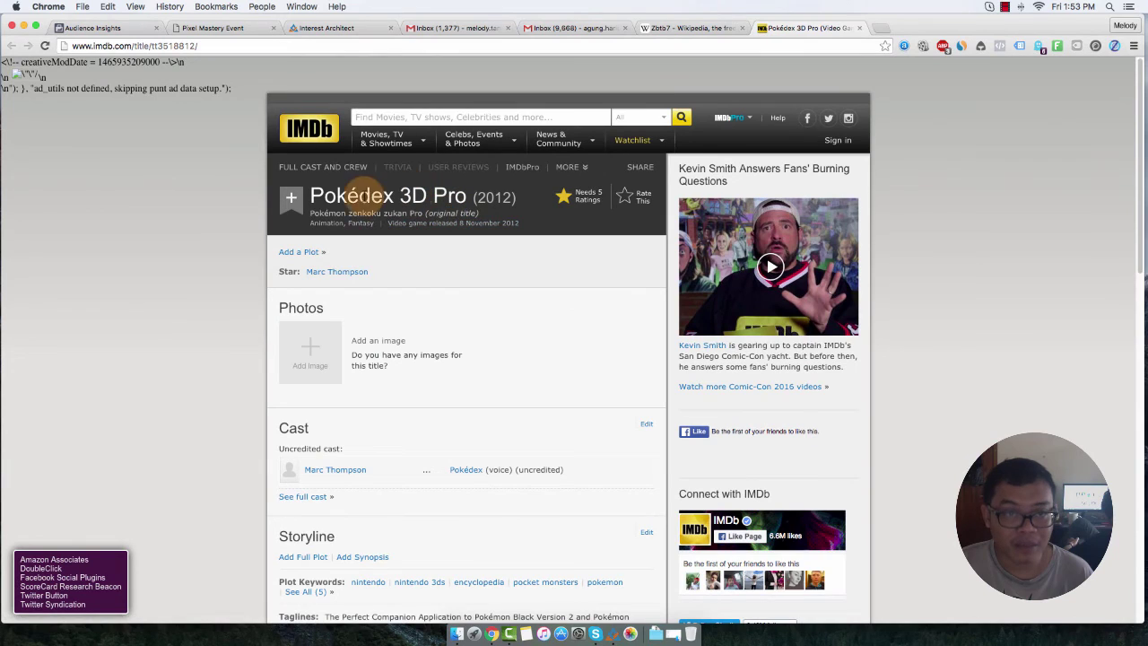
{"action": "left_click_drag", "start_coordinate": [314, 196], "coordinate": [465, 195]}
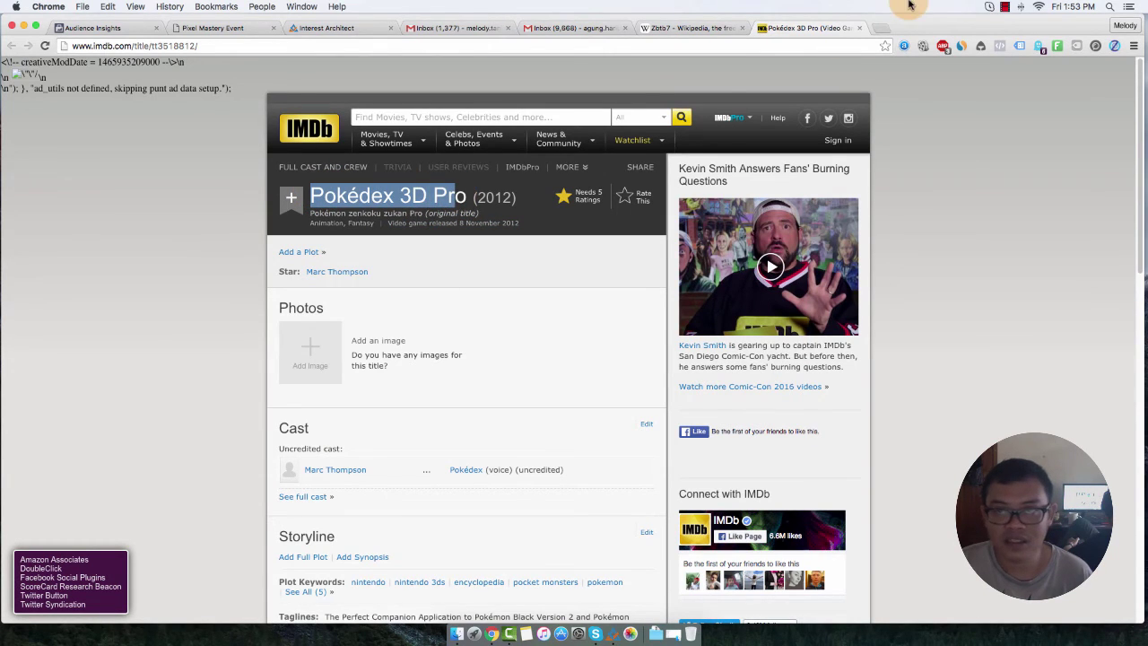
Switch to Interest Architect and search all books for "pokemon" with the limit at 40
{"action": "left_click", "coordinate": [622, 636]}
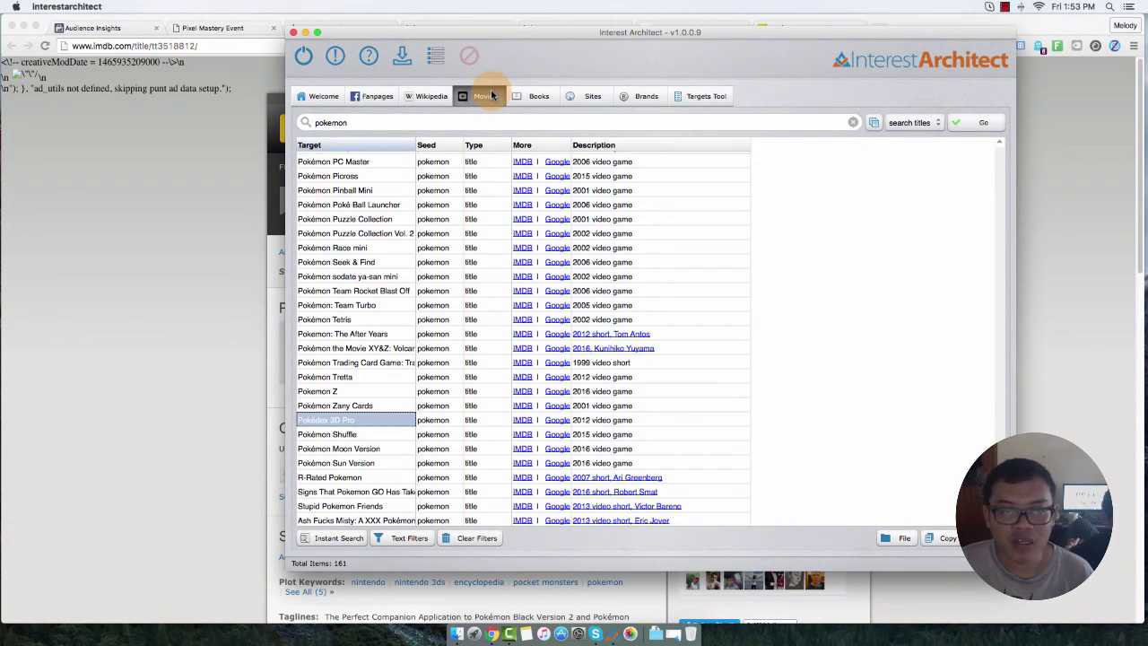
{"action": "left_click", "coordinate": [538, 96]}
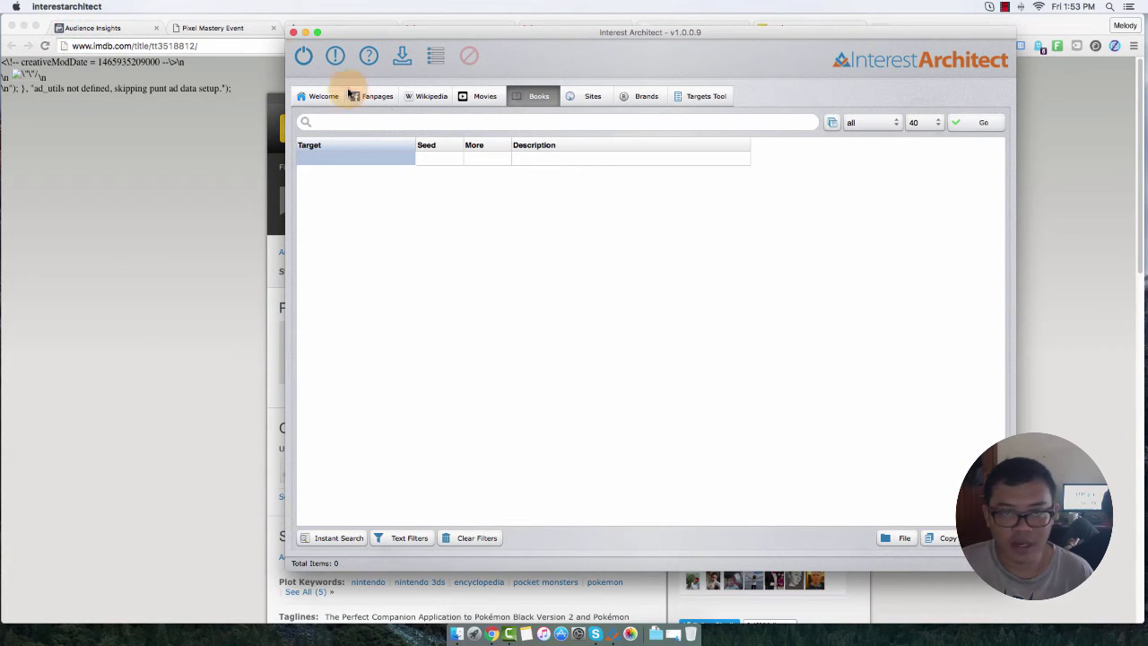
{"action": "left_click", "coordinate": [389, 123]}
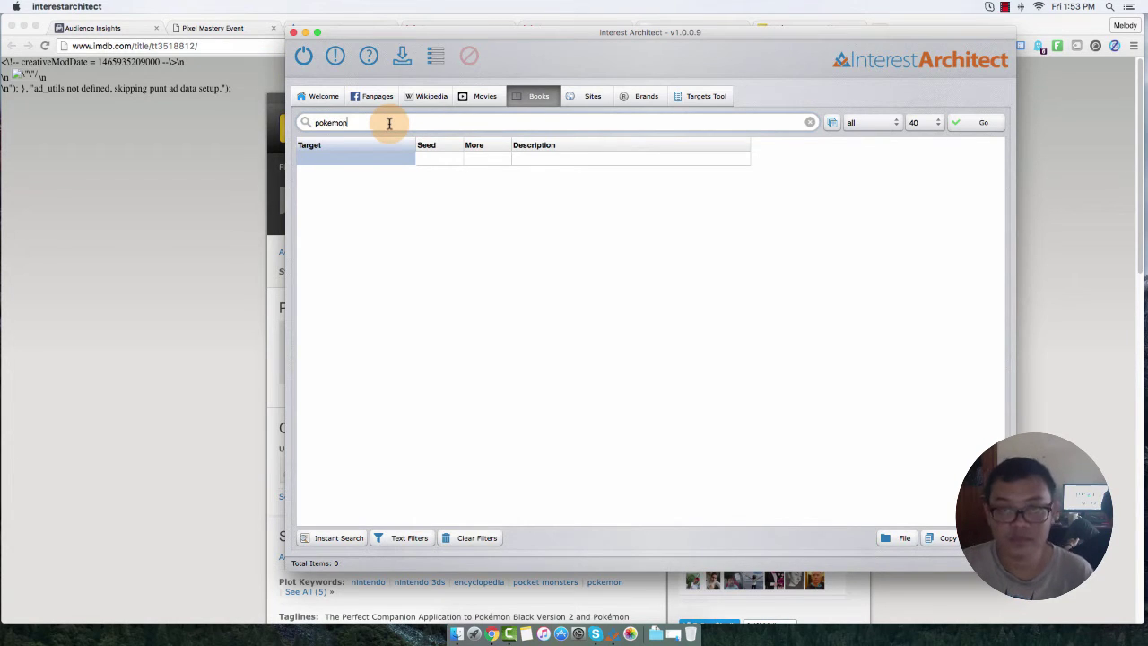
{"action": "left_click", "coordinate": [983, 122]}
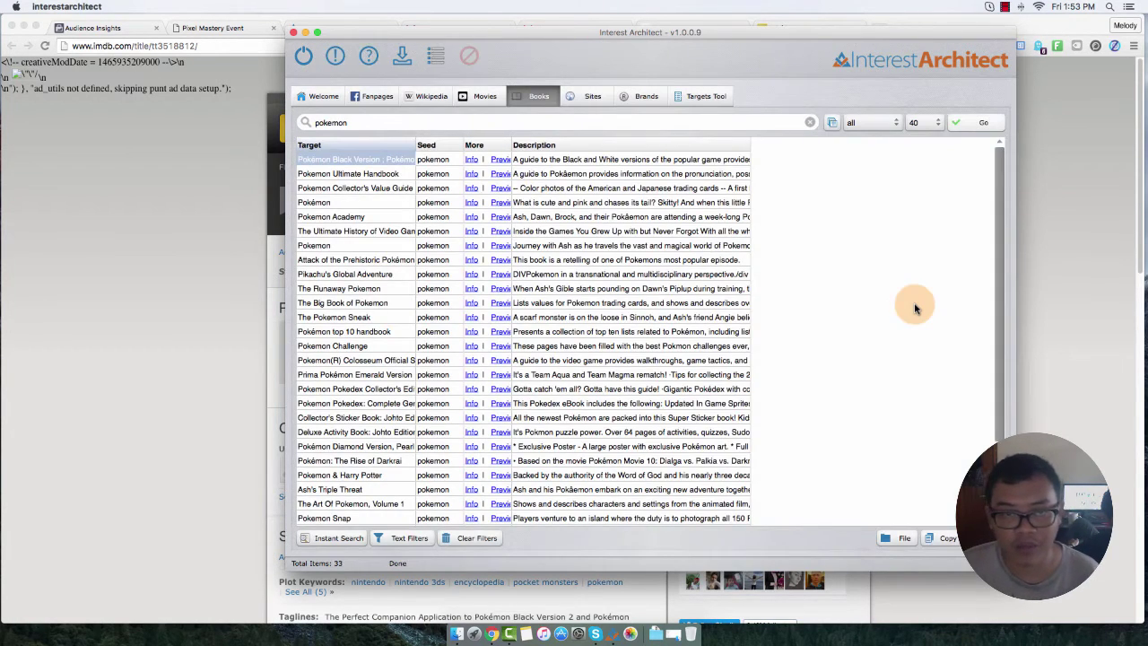
Switch to Audience Insights and clear all additional interest entries from the movie search
{"action": "left_click", "coordinate": [139, 288]}
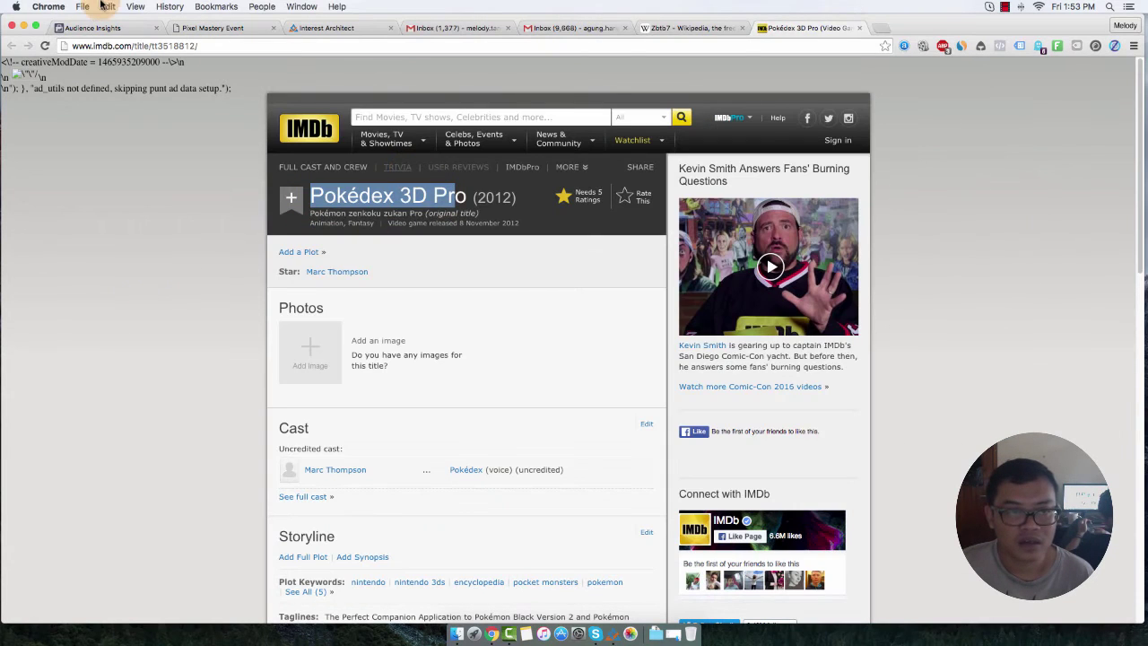
{"action": "left_click", "coordinate": [88, 30]}
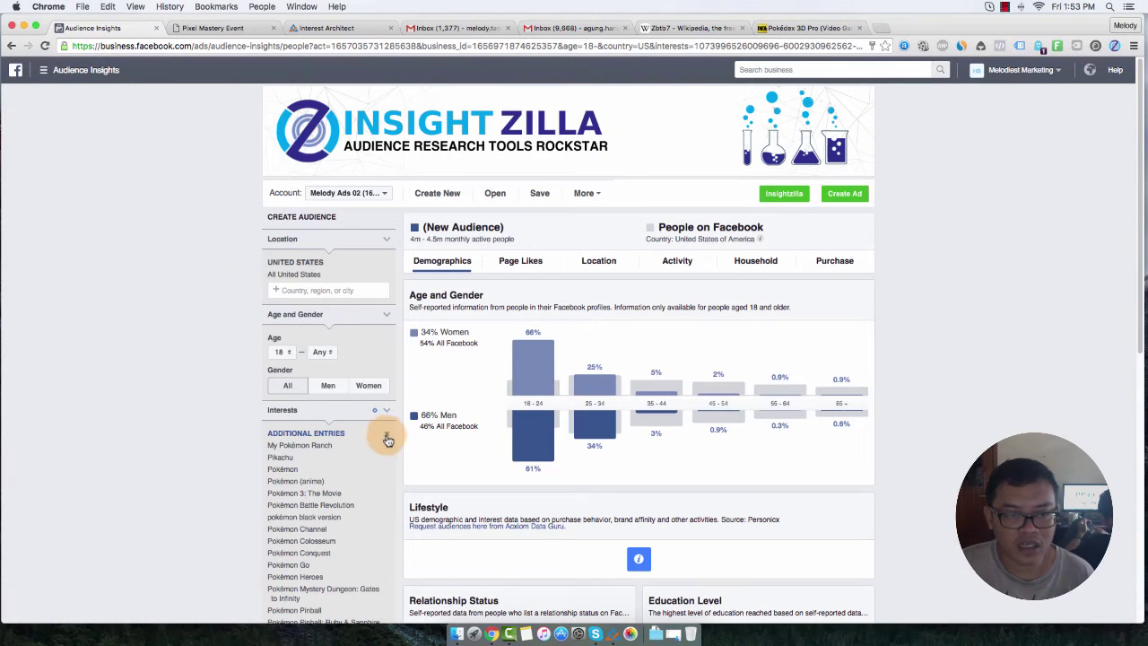
{"action": "left_click", "coordinate": [384, 435]}
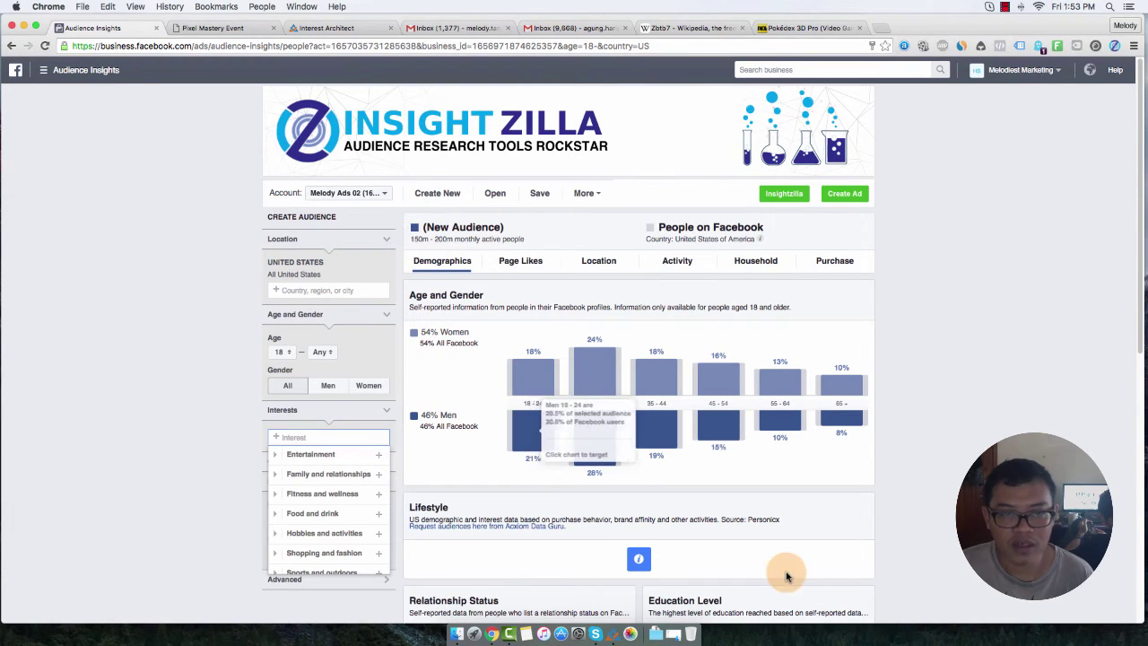
{"action": "scroll", "coordinate": [810, 559], "scroll_direction": "down", "scroll_amount": 2}
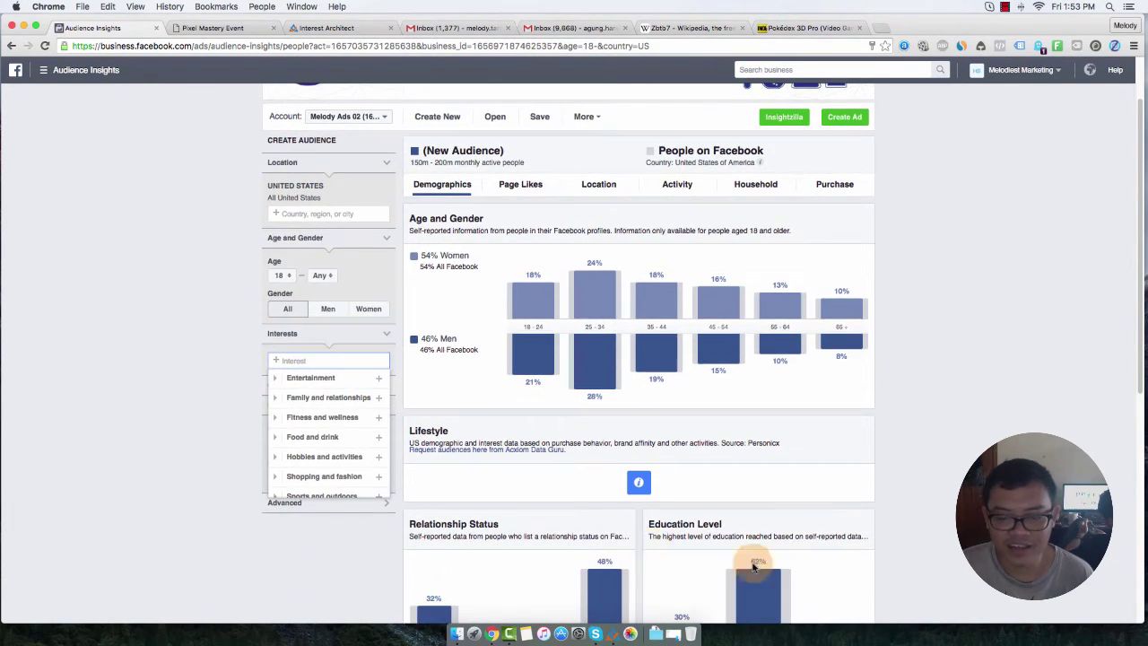
Switch to Interest Architect, select every row of the book results, and copy all targets
{"action": "left_click", "coordinate": [614, 633]}
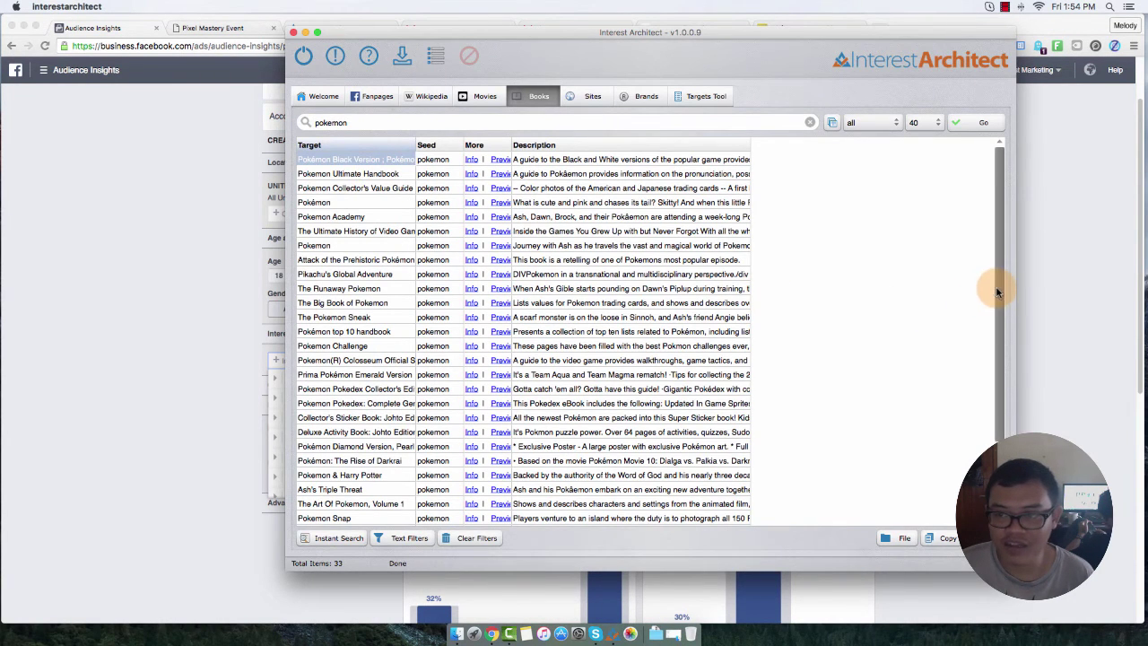
{"action": "scroll", "coordinate": [986, 269], "scroll_direction": "down", "scroll_amount": 1}
{"action": "scroll", "coordinate": [523, 338], "scroll_direction": "down", "scroll_amount": 3}
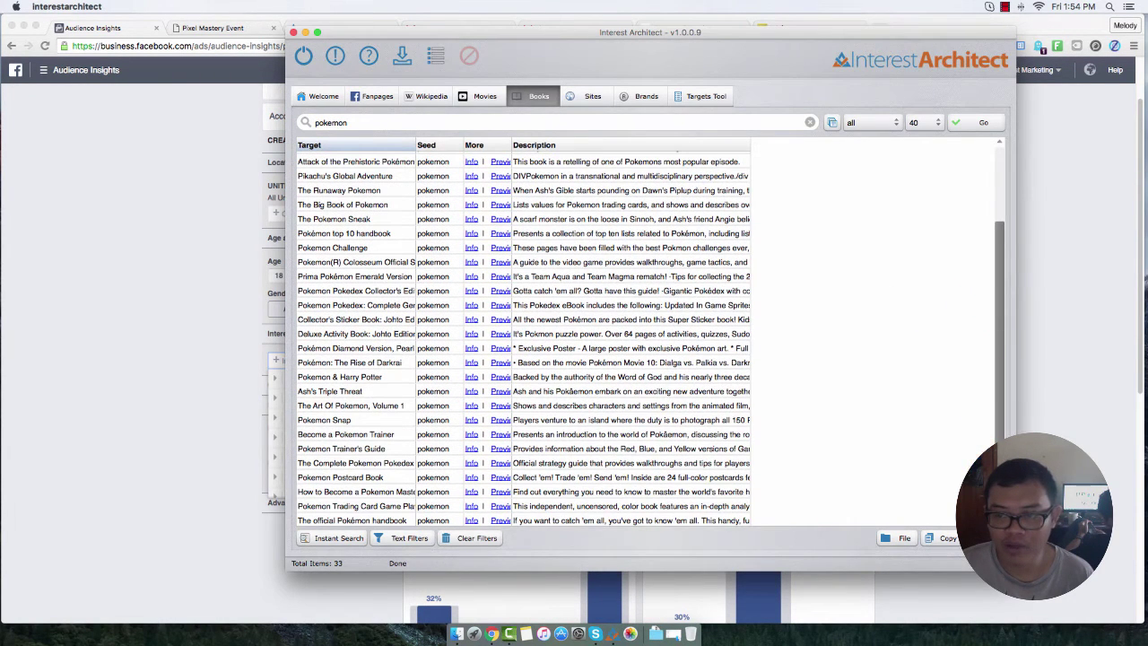
{"action": "left_click", "coordinate": [404, 521]}
{"action": "key", "text": "super+a"}
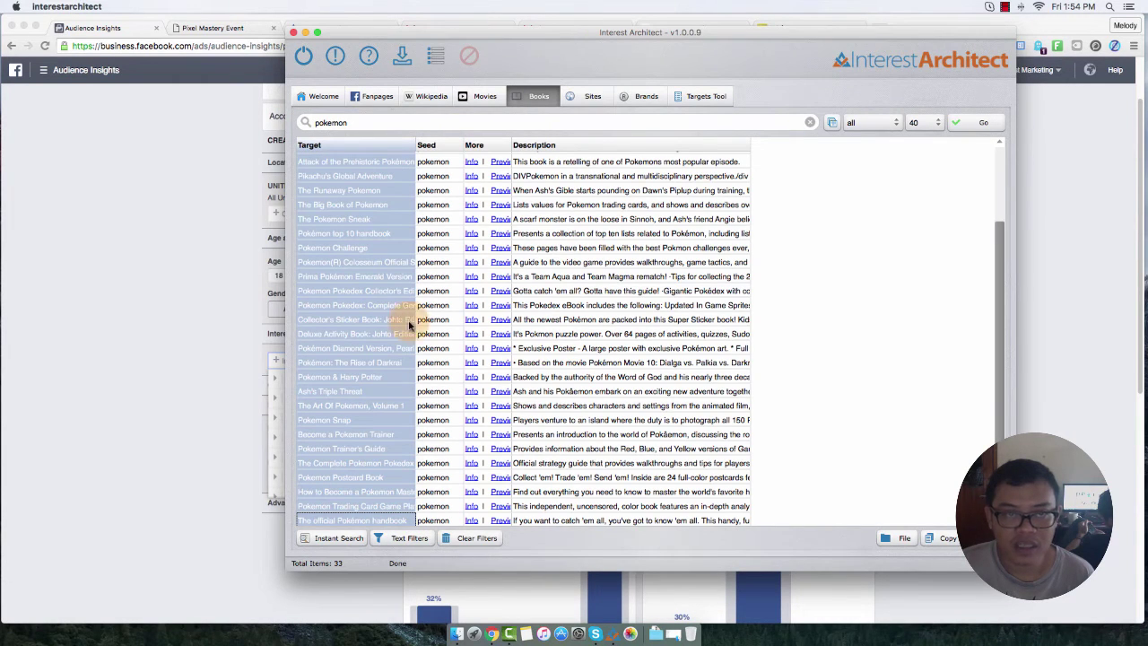
{"action": "right_click", "coordinate": [389, 339]}
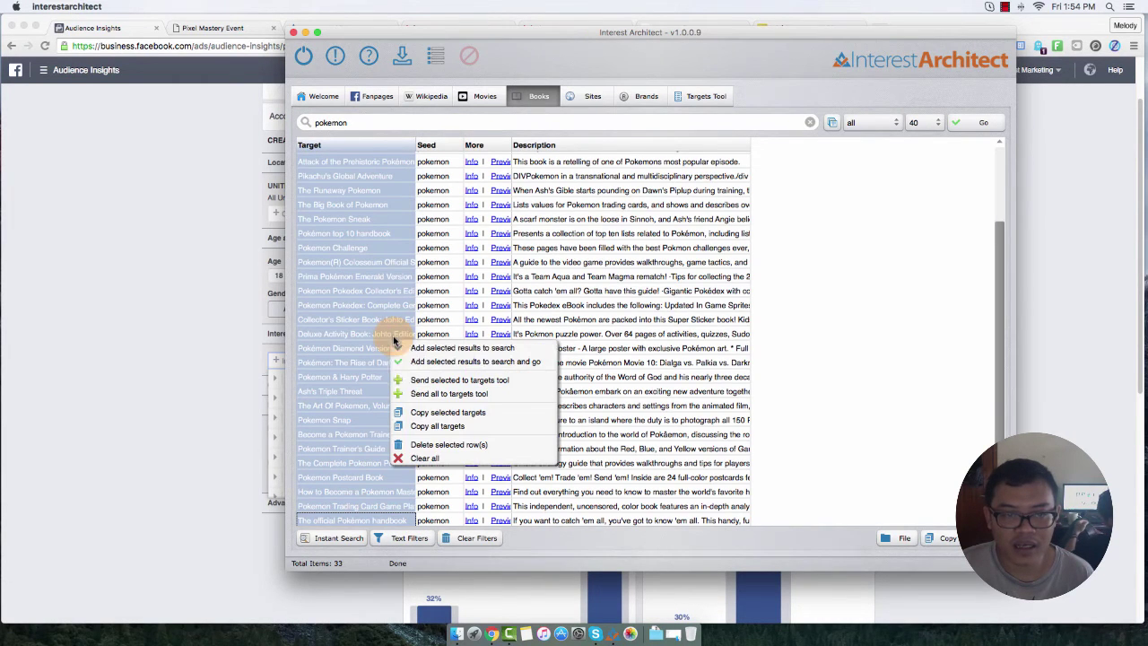
{"action": "left_click", "coordinate": [444, 426]}
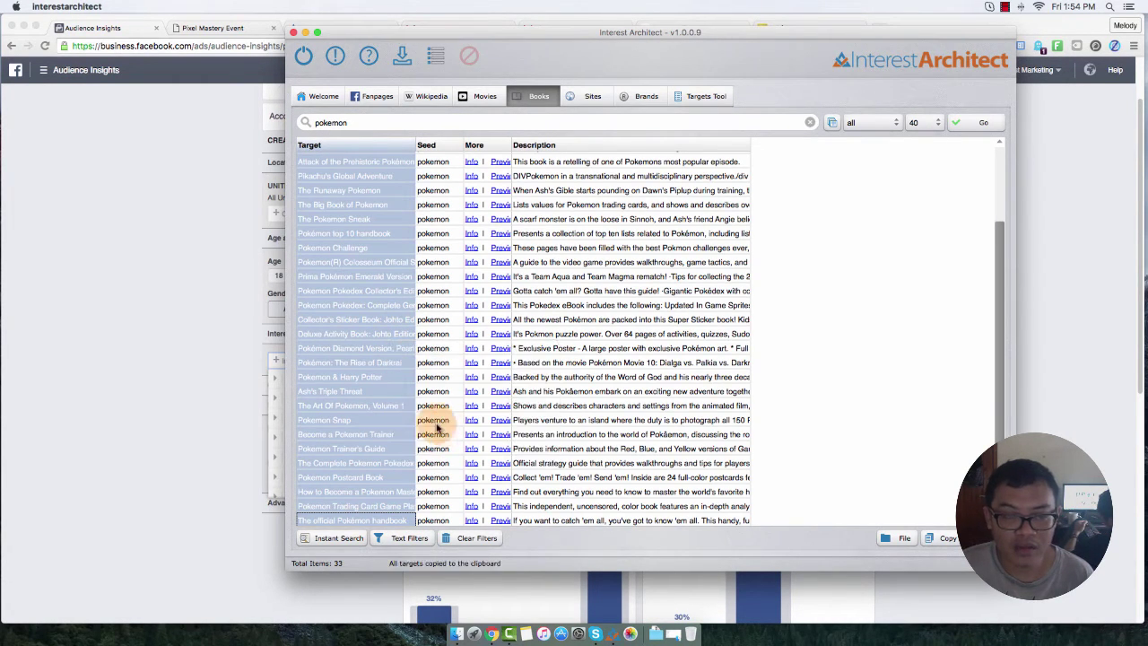
{"action": "right_click", "coordinate": [353, 332]}
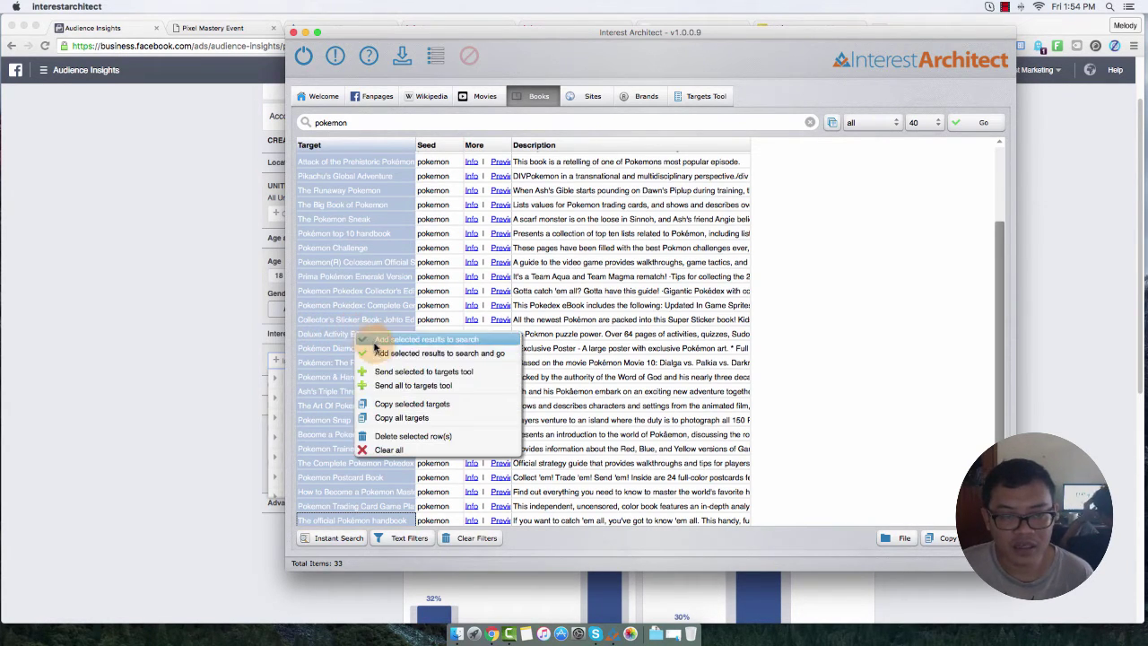
{"action": "left_click", "coordinate": [413, 419]}
Switch to Audience Insights, paste the copied book targets as interests, and remove the general Pokémon entry
{"action": "left_click", "coordinate": [69, 317]}
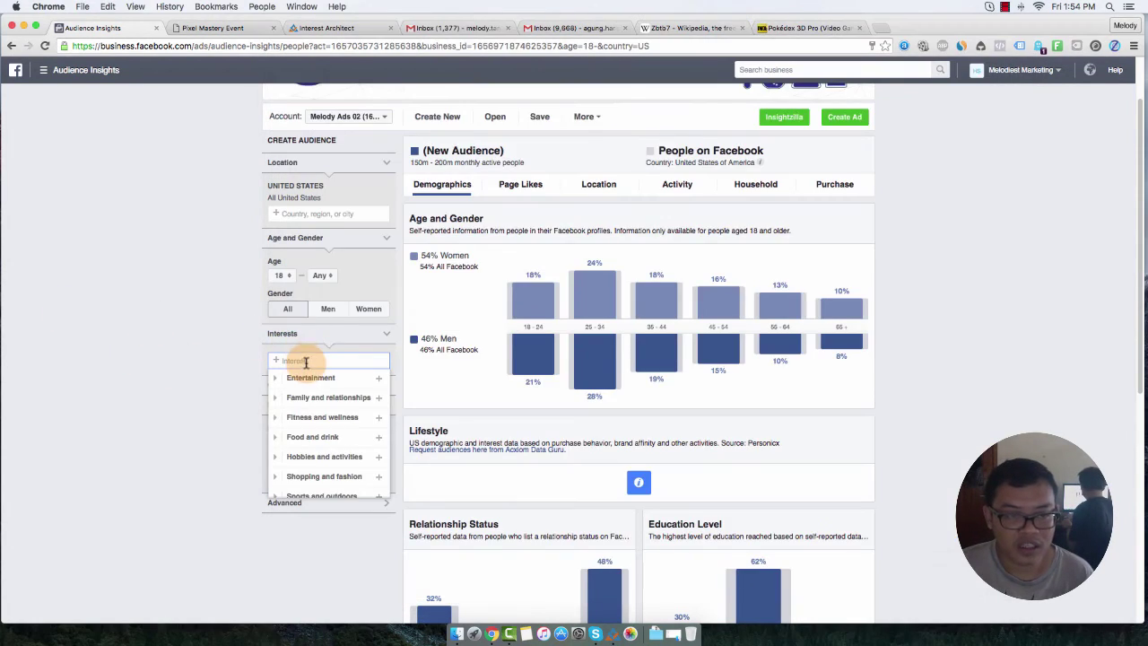
{"action": "right_click", "coordinate": [306, 360]}
{"action": "left_click", "coordinate": [168, 445]}
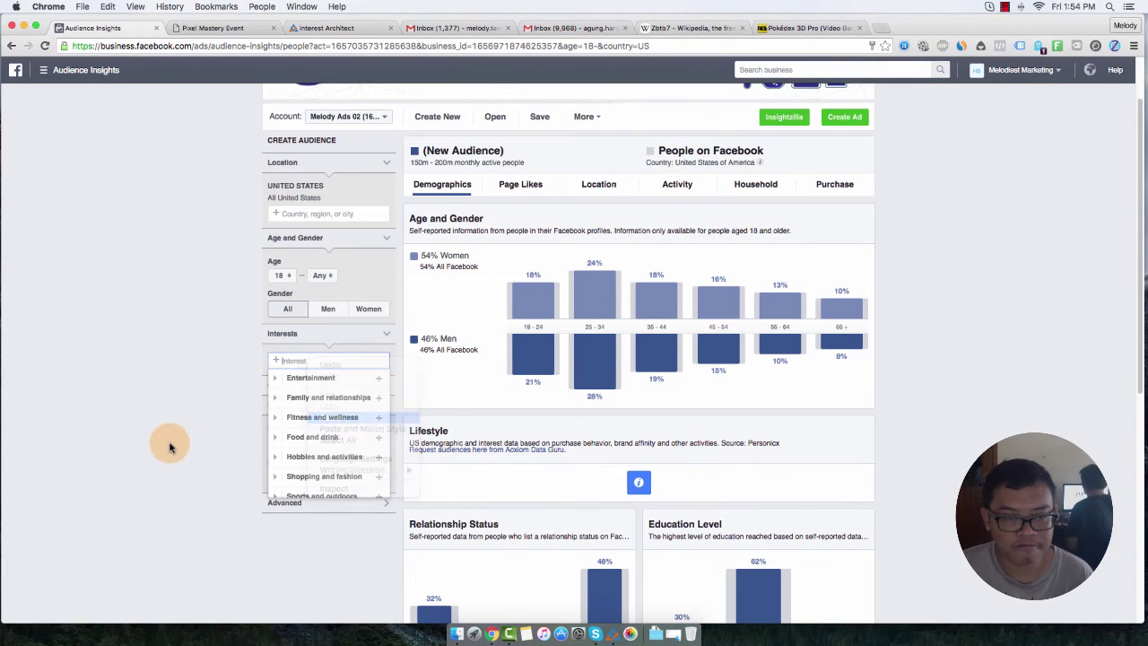
{"action": "key", "text": "super+v"}
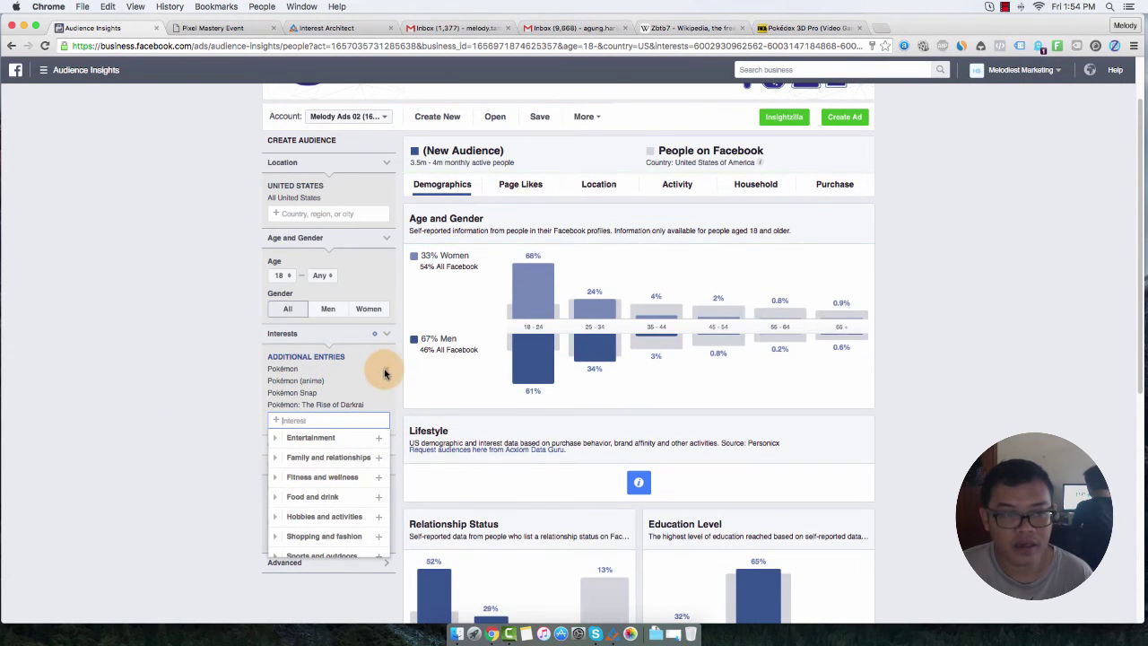
{"action": "left_click", "coordinate": [386, 369]}
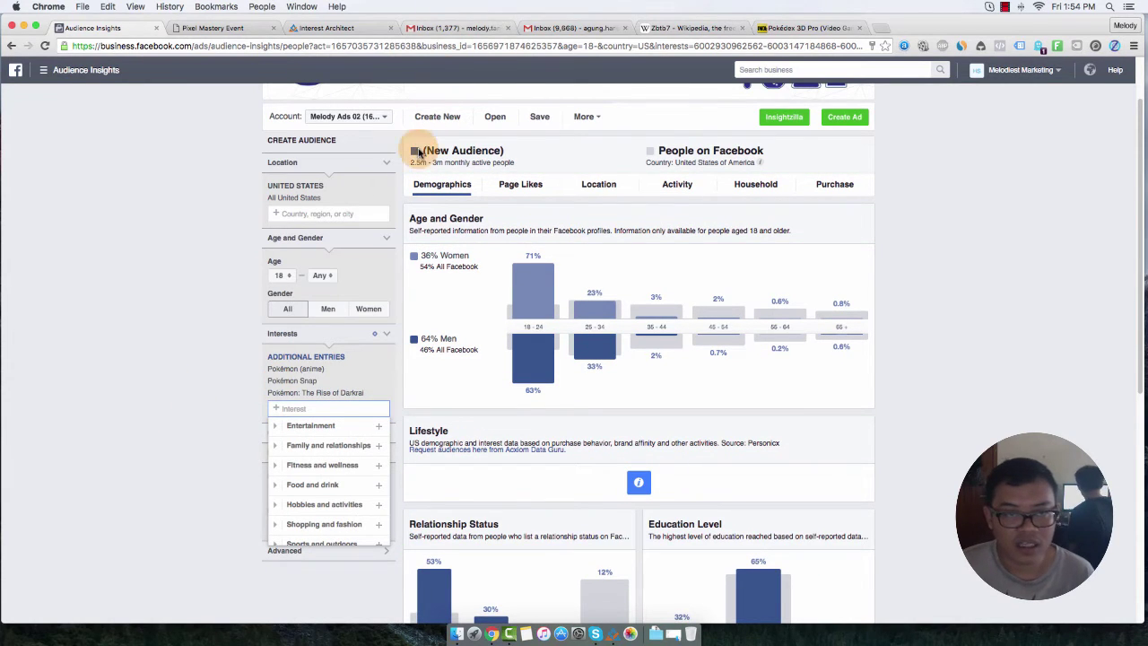
{"action": "left_click_drag", "start_coordinate": [411, 162], "coordinate": [441, 164]}
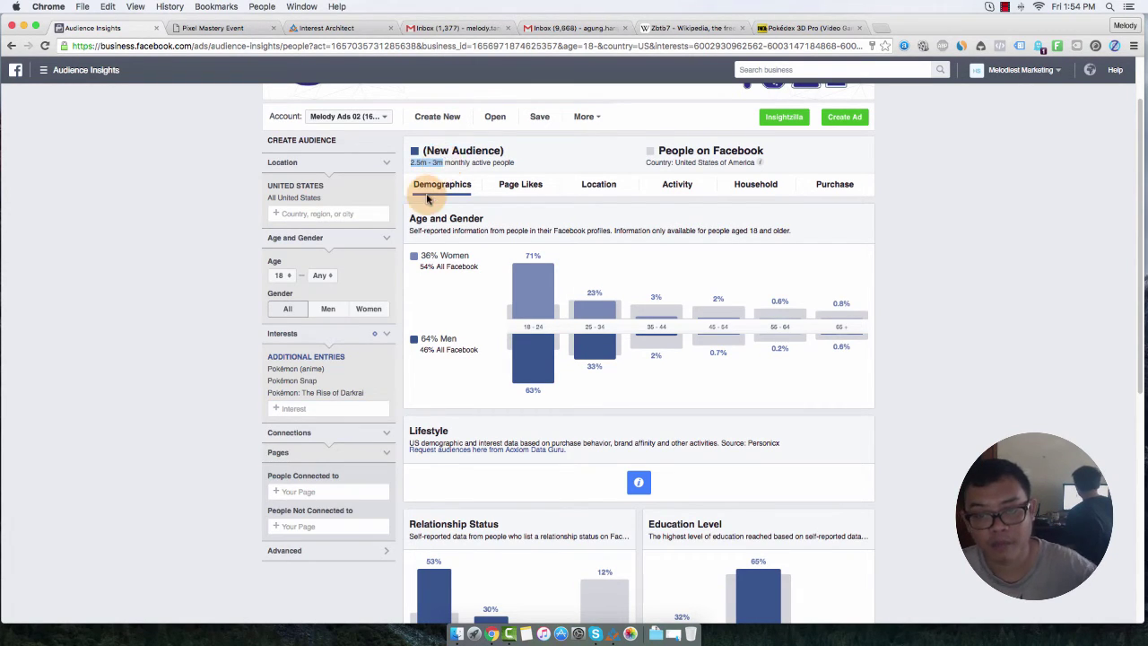
Switch to Interest Architect, open its Sites search, and move the window so the browser tabs are uncovered
{"action": "left_click", "coordinate": [613, 628]}
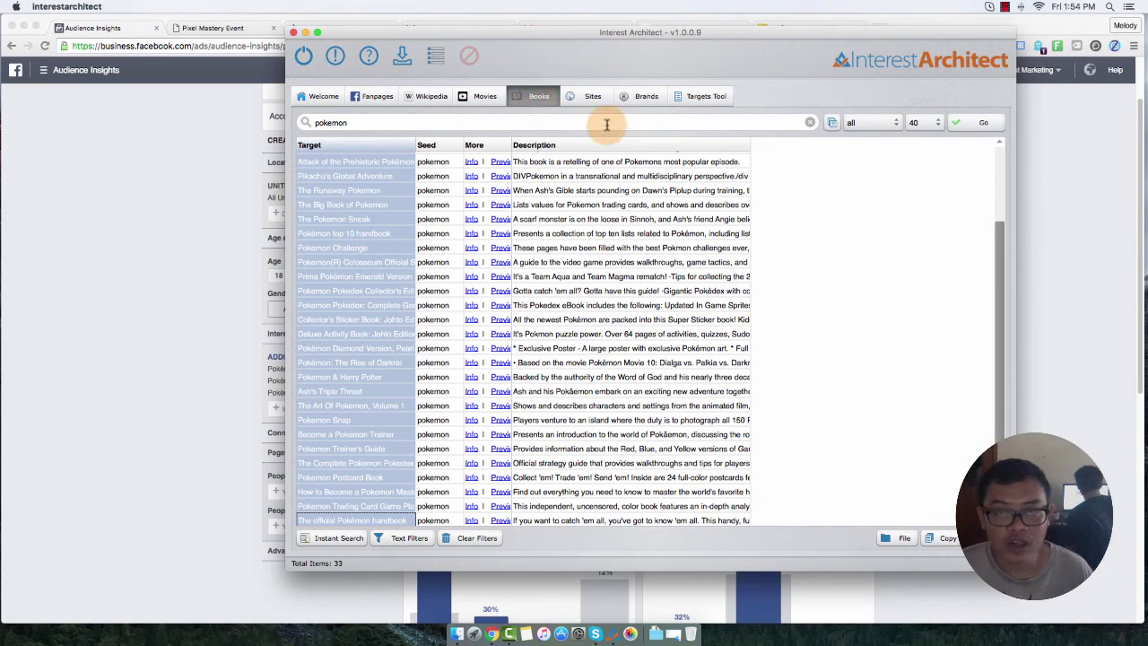
{"action": "left_click", "coordinate": [589, 96]}
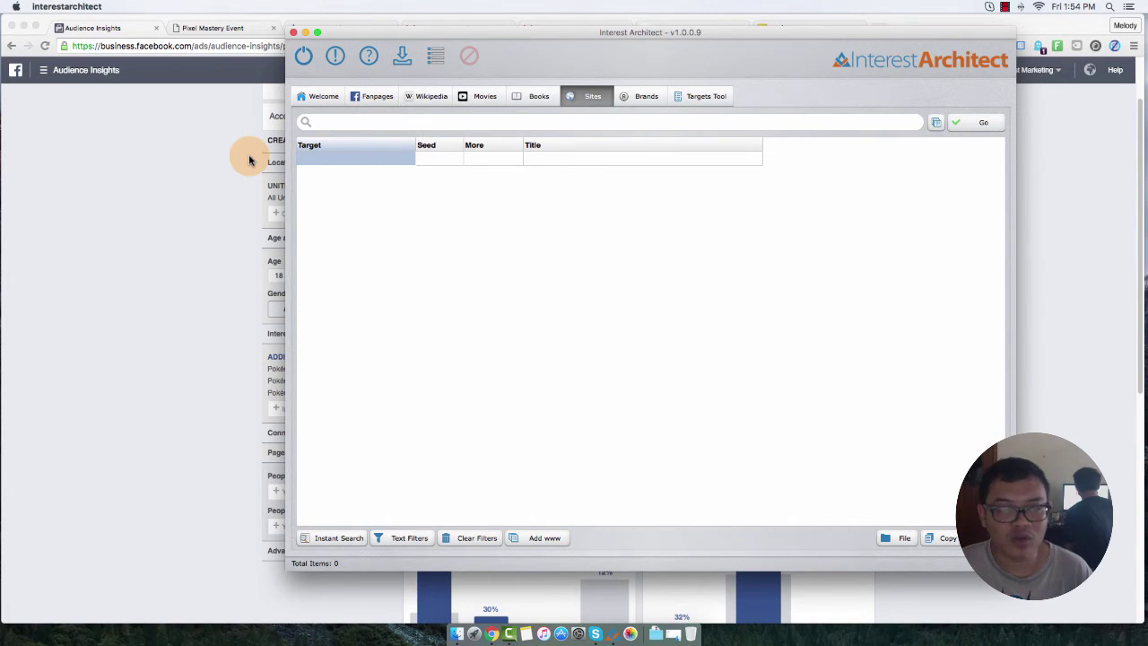
{"action": "left_click_drag", "start_coordinate": [406, 36], "coordinate": [428, 84]}
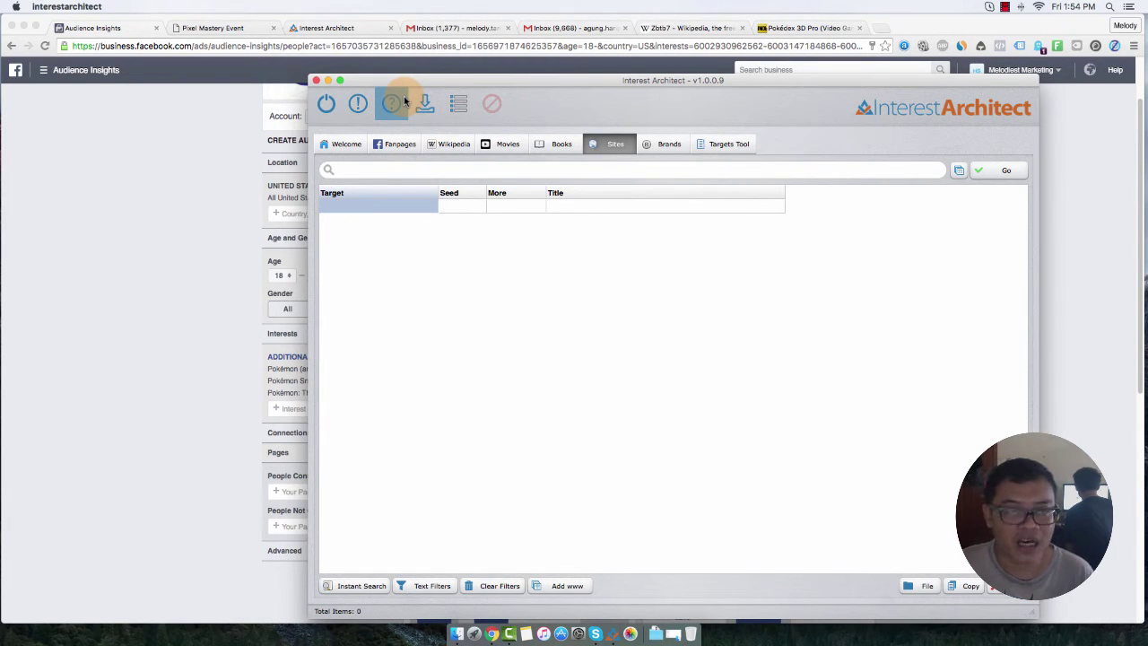
Switch to Audience Insights, remove all remaining additional interest entries, and return to Interest Architect
{"action": "left_click", "coordinate": [157, 314]}
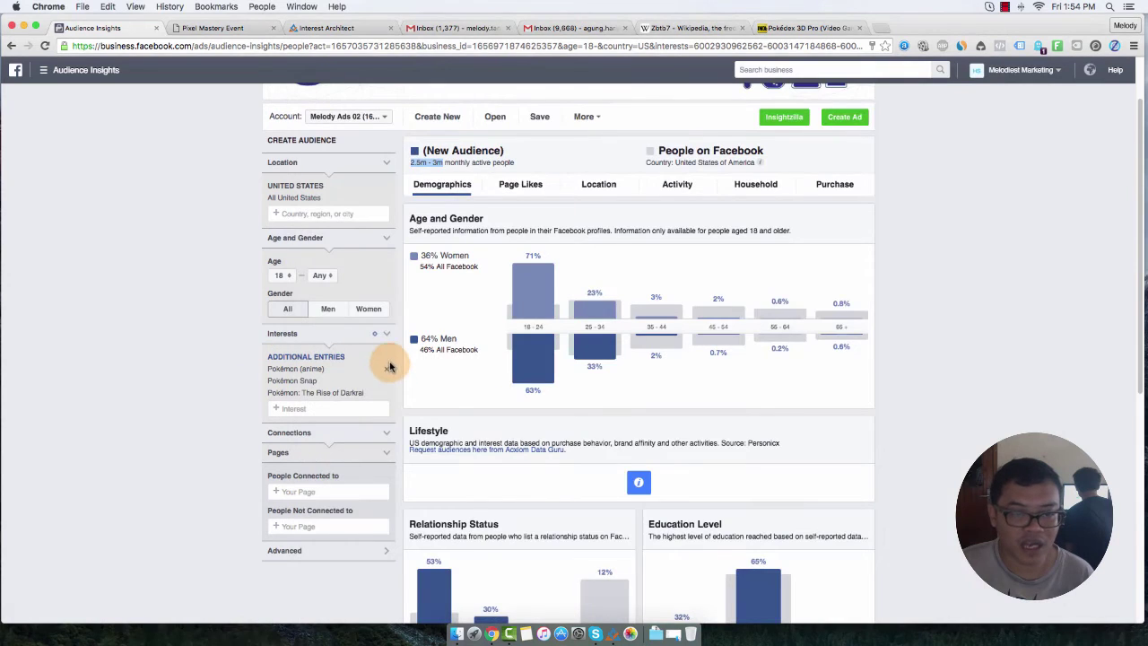
{"action": "left_click", "coordinate": [390, 360]}
{"action": "left_click", "coordinate": [611, 633]}
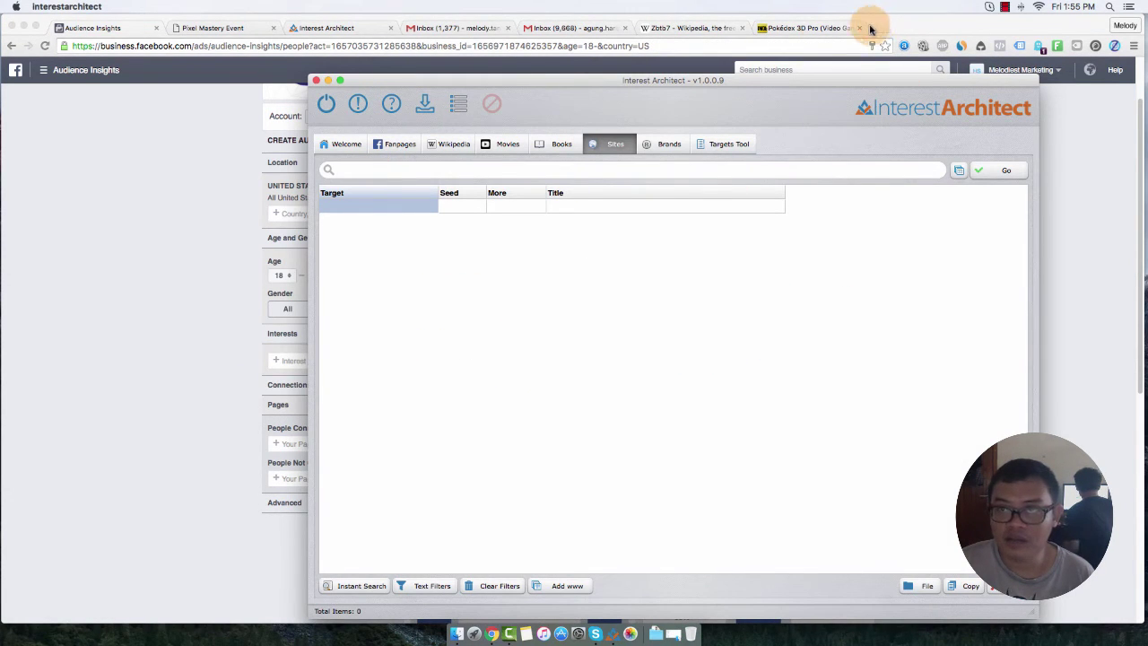
Switch to the browser tab showing the Pokédex 3D Pro page and search Google for "pokemon"
{"action": "left_click", "coordinate": [799, 27]}
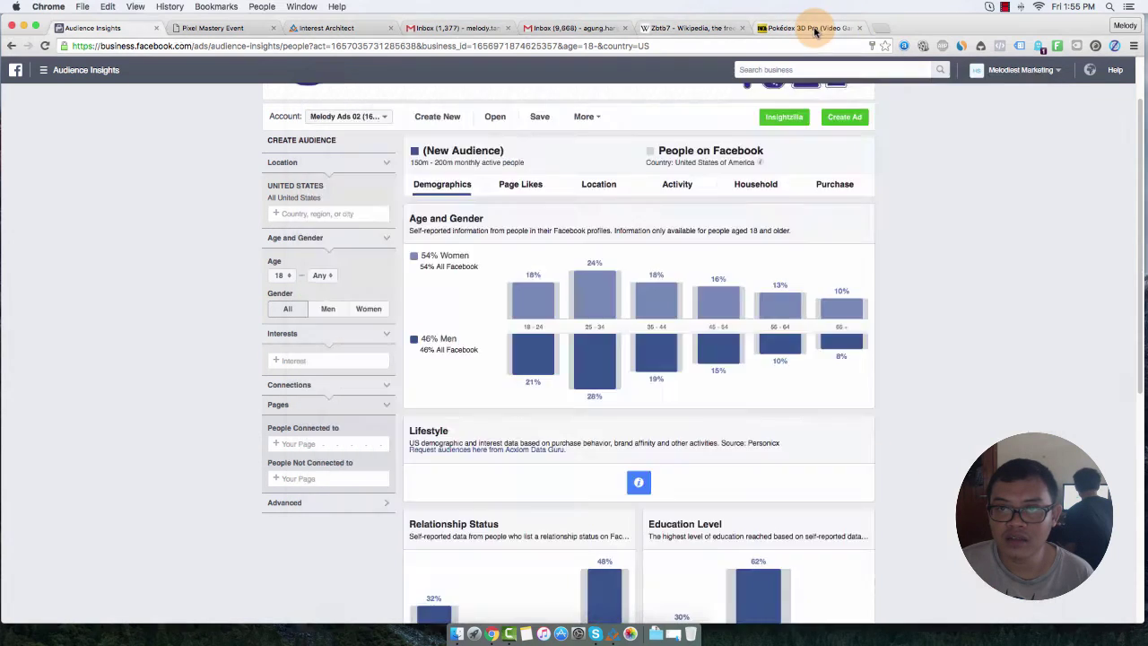
{"action": "left_click", "coordinate": [441, 45]}
{"action": "type", "text": "pokemon"}
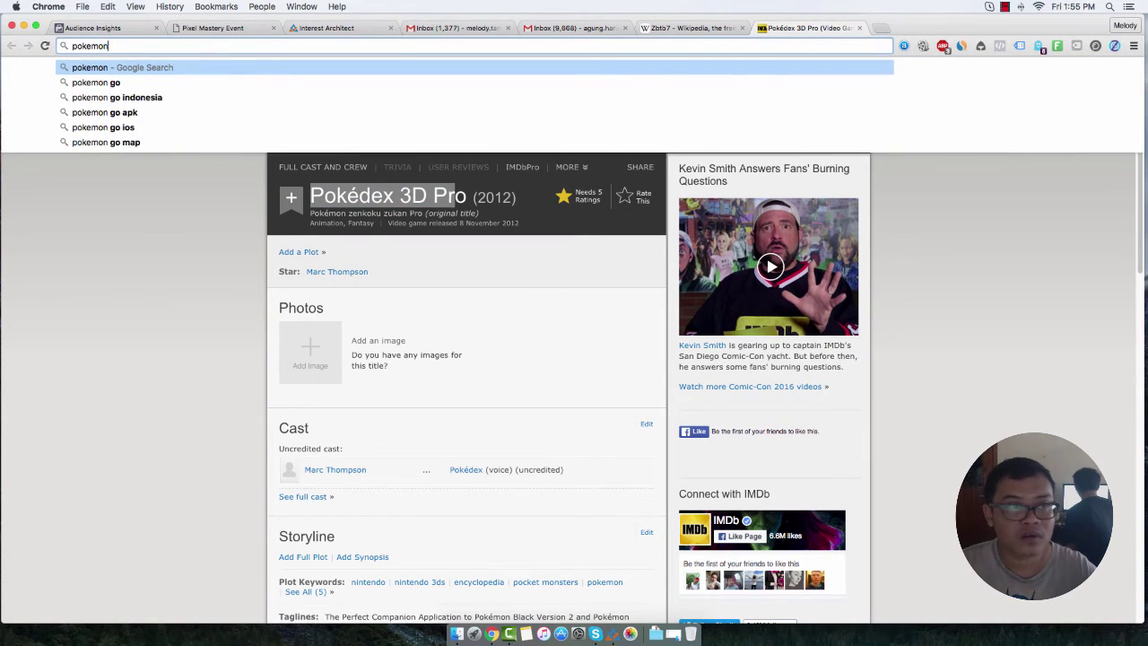
{"action": "key", "text": "Return"}
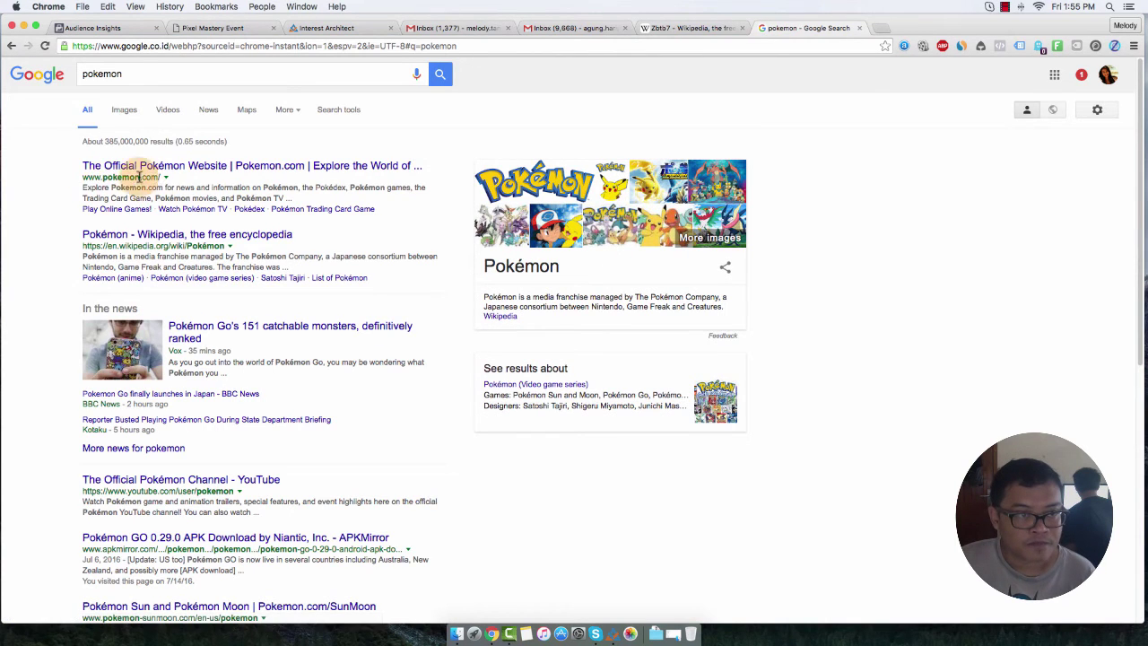
Copy the domain pokemon.com from the official Pokémon website's search result
{"action": "left_click_drag", "start_coordinate": [158, 176], "coordinate": [100, 177]}
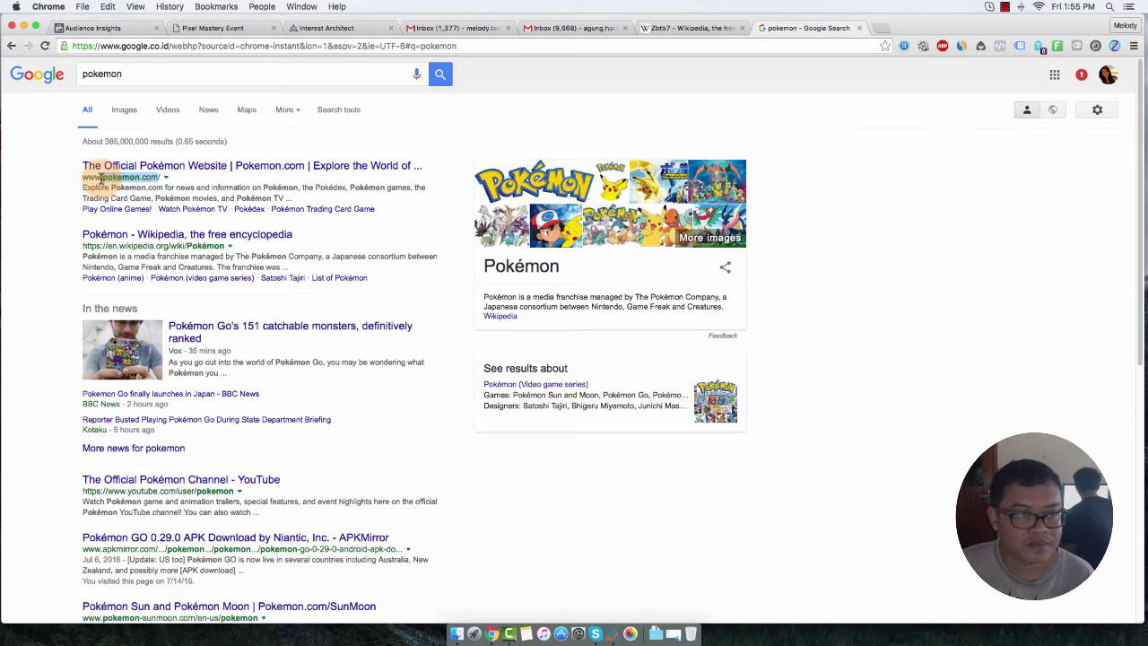
{"action": "right_click", "coordinate": [113, 181]}
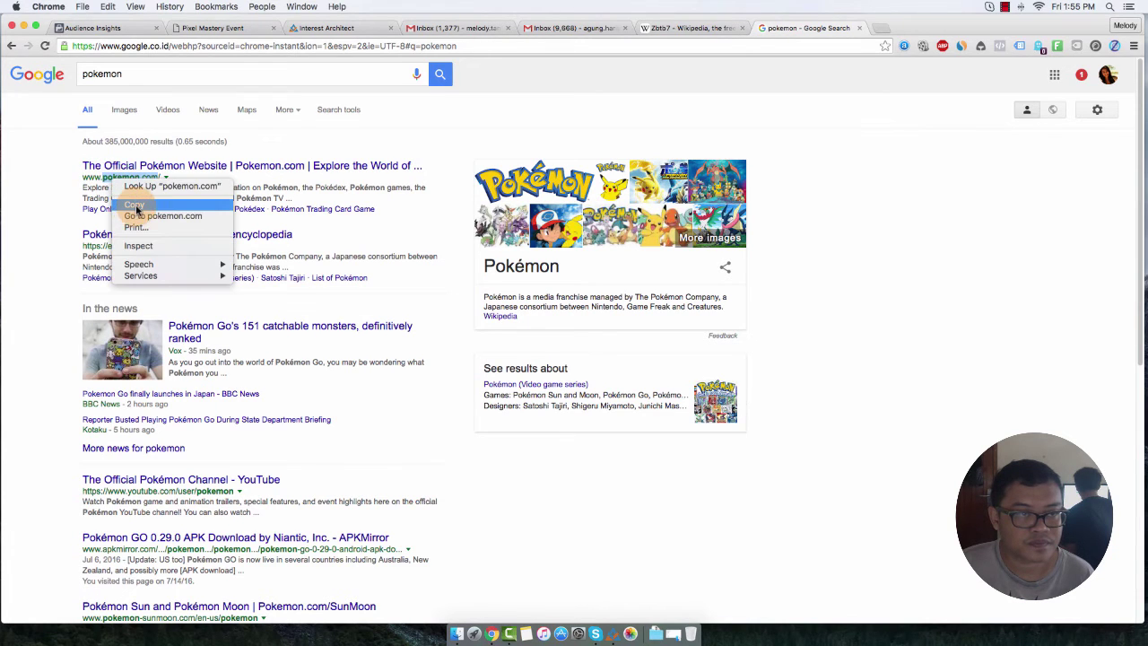
{"action": "left_click", "coordinate": [131, 205]}
Copy the domain pokemongo.com from the Pokémon Go homepage's search result
{"action": "scroll", "coordinate": [164, 552], "scroll_direction": "down", "scroll_amount": 3}
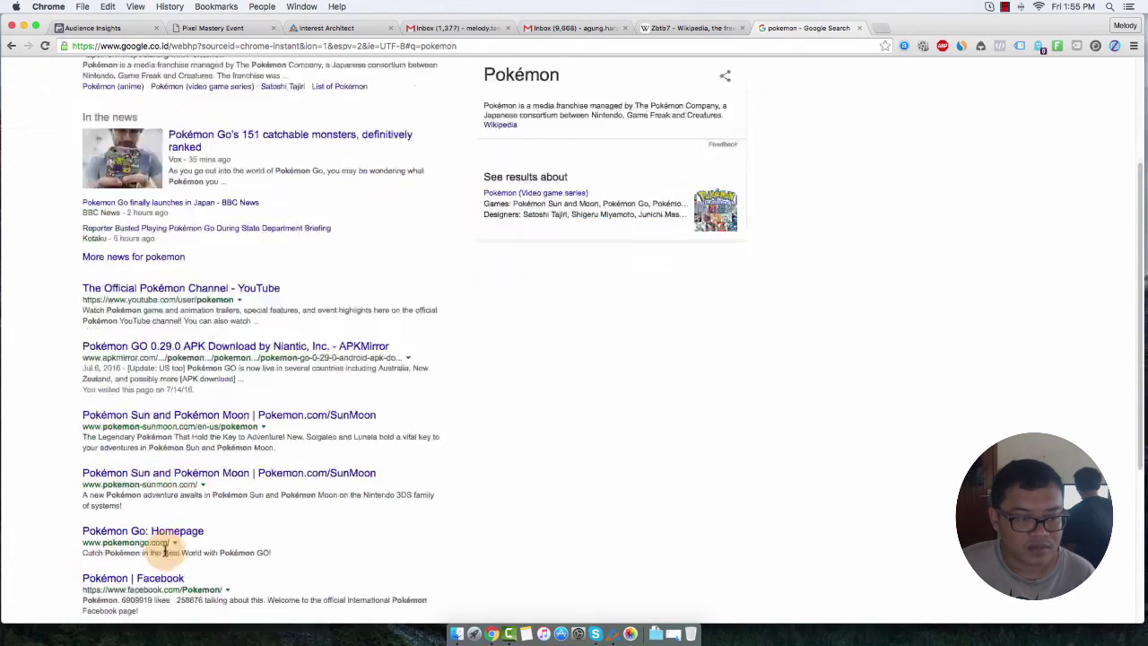
{"action": "scroll", "coordinate": [164, 551], "scroll_direction": "down", "scroll_amount": 2}
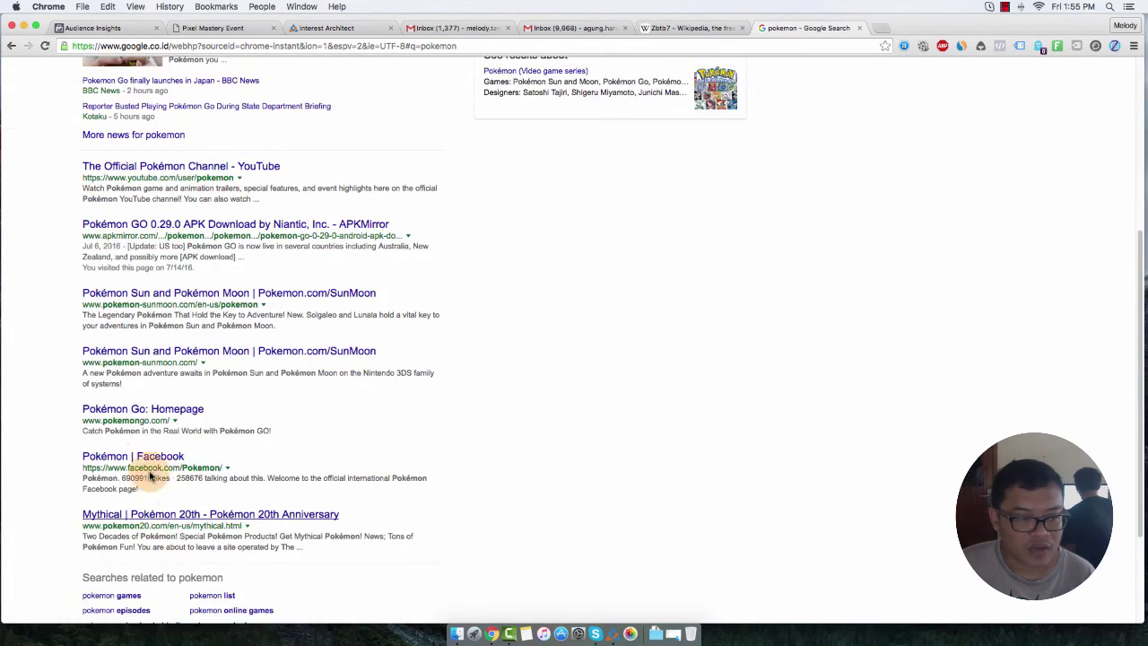
{"action": "left_click_drag", "start_coordinate": [169, 419], "coordinate": [104, 420]}
{"action": "right_click", "coordinate": [107, 425]}
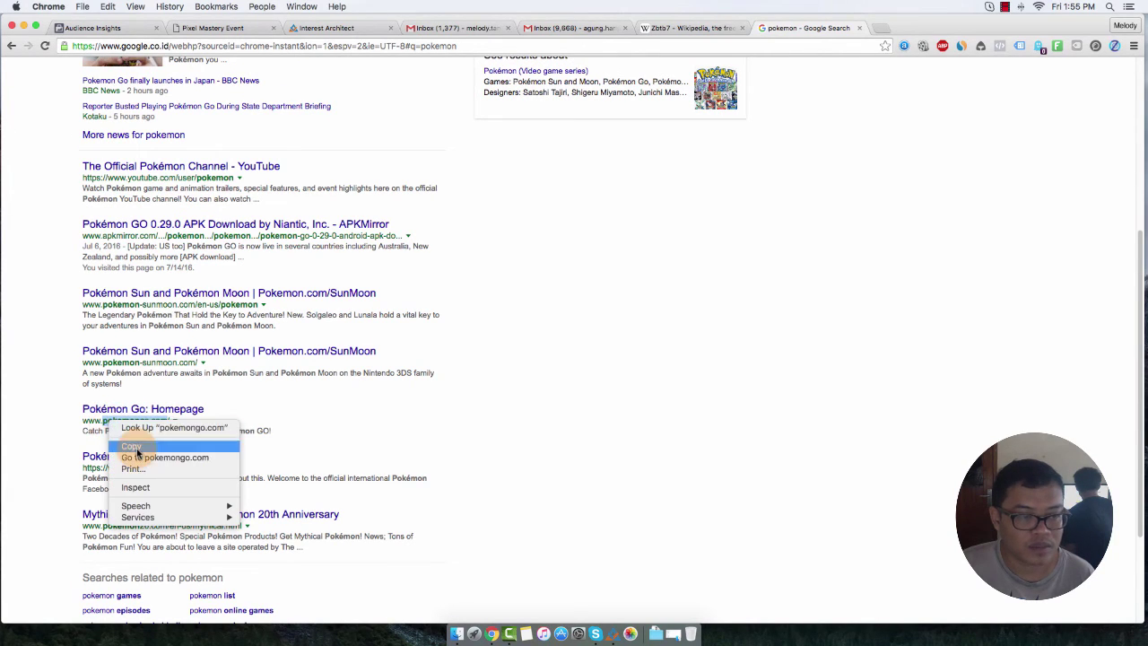
{"action": "left_click", "coordinate": [134, 451]}
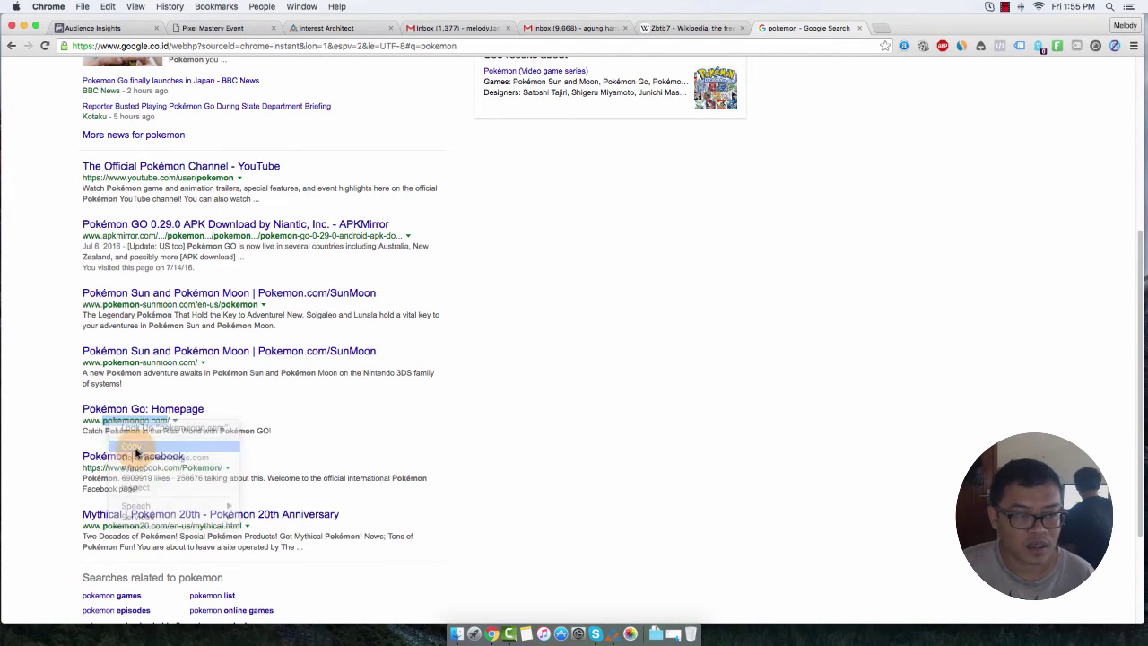
Switch to Interest Architect and try a Sites search with the copied domain pokemongo.com
{"action": "left_click", "coordinate": [613, 633]}
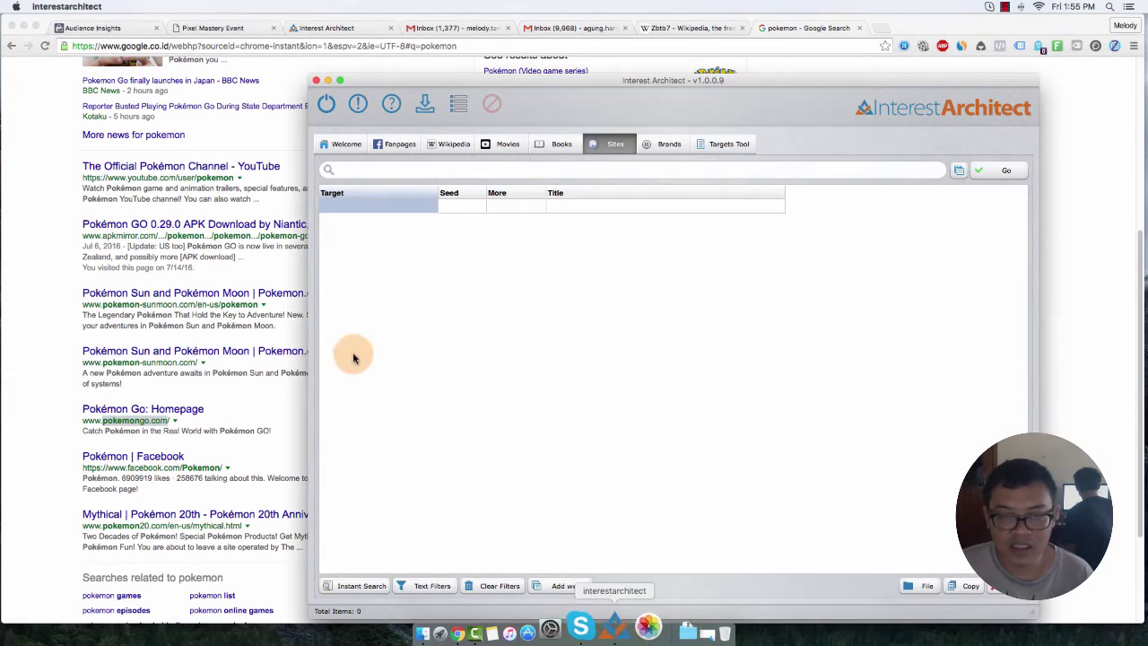
{"action": "left_click", "coordinate": [367, 169]}
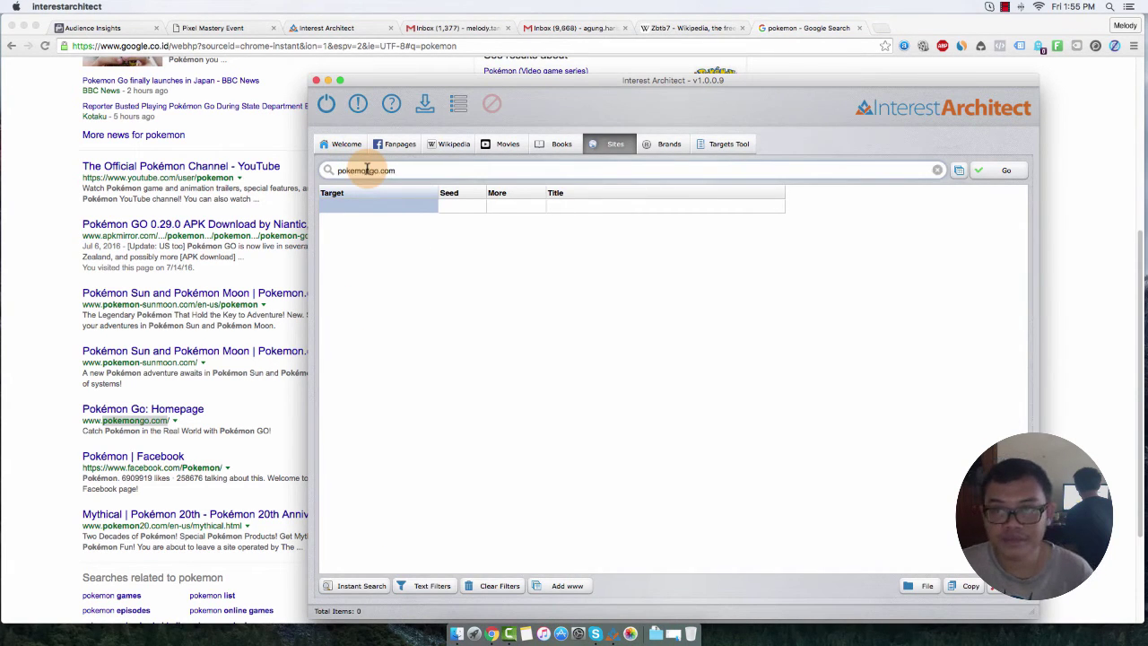
{"action": "left_click", "coordinate": [1002, 180]}
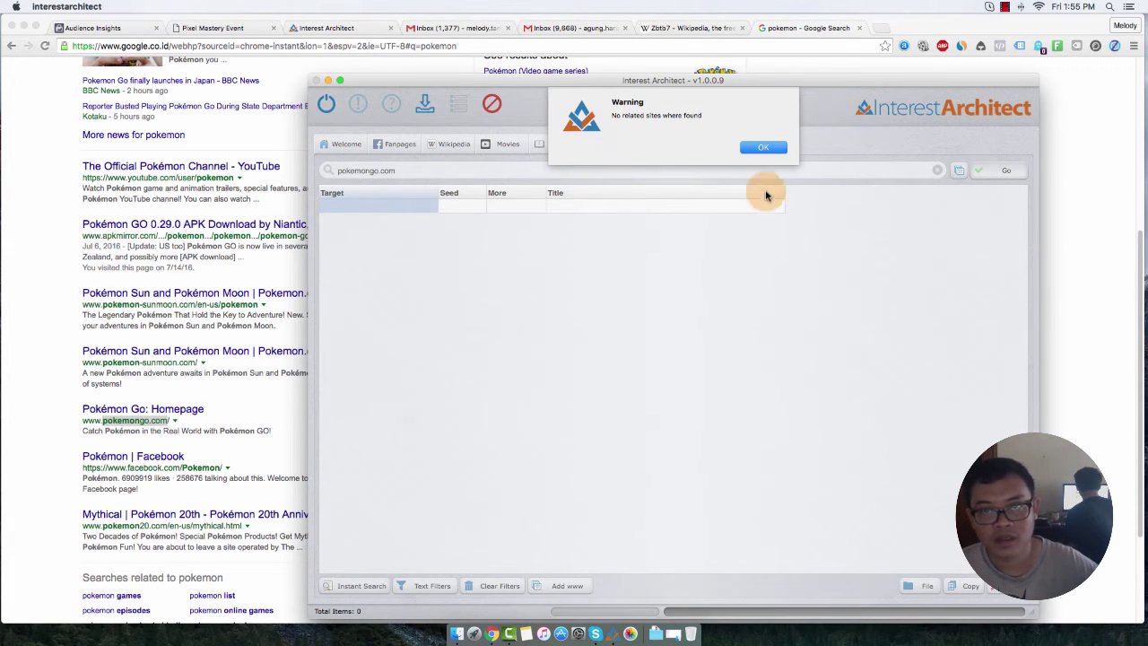
{"action": "left_click", "coordinate": [760, 149]}
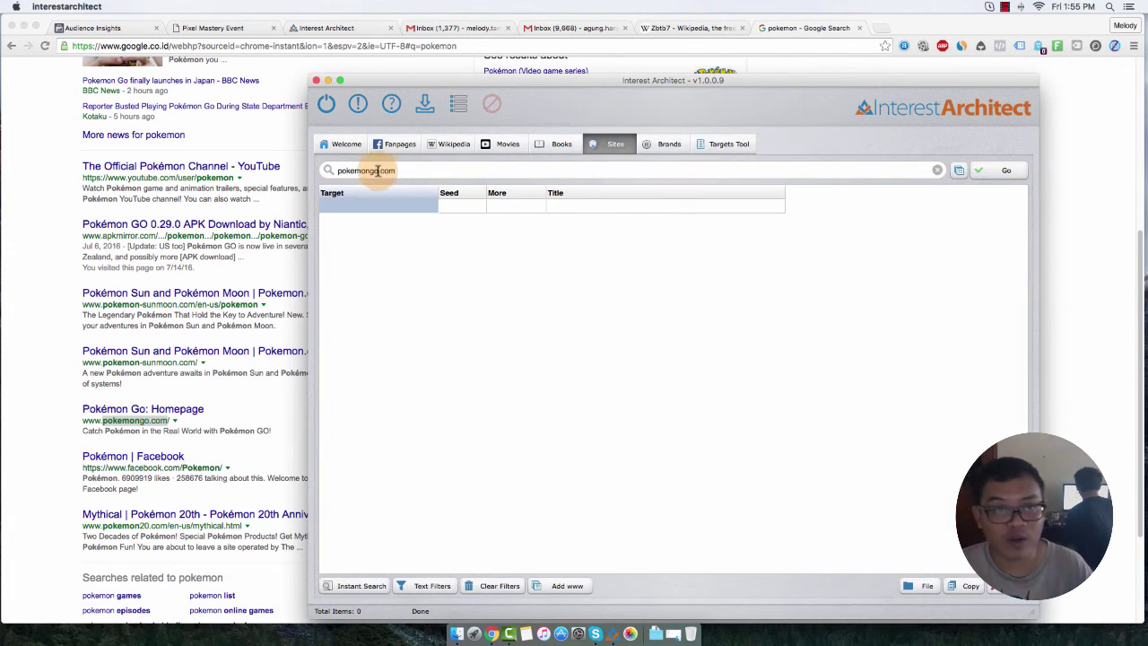
Run the Sites search for pokemon.com instead, then select every result row and copy all targets
{"action": "left_click", "coordinate": [378, 172]}
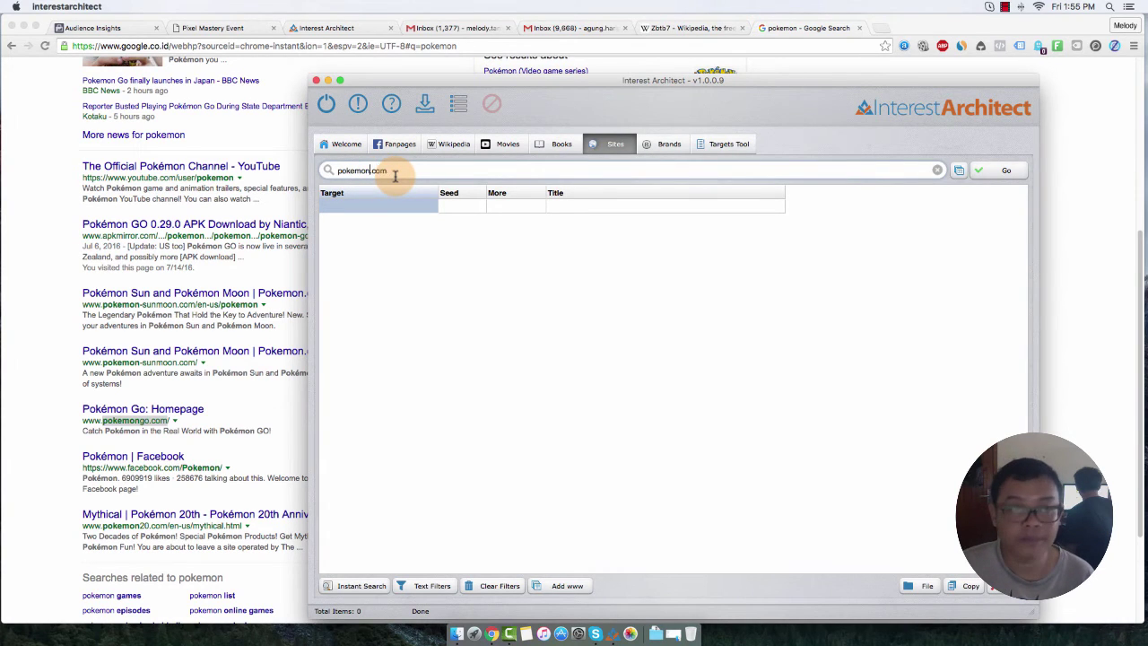
{"action": "left_click", "coordinate": [1000, 171]}
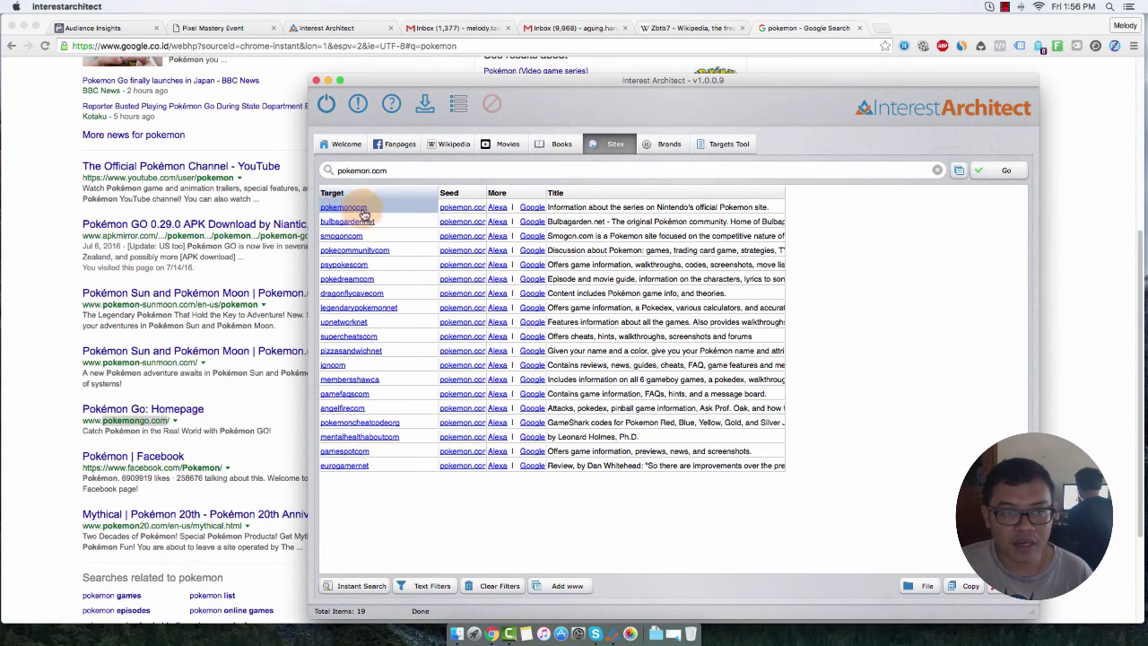
{"action": "left_click", "coordinate": [413, 469], "text": "shift"}
{"action": "right_click", "coordinate": [420, 400]}
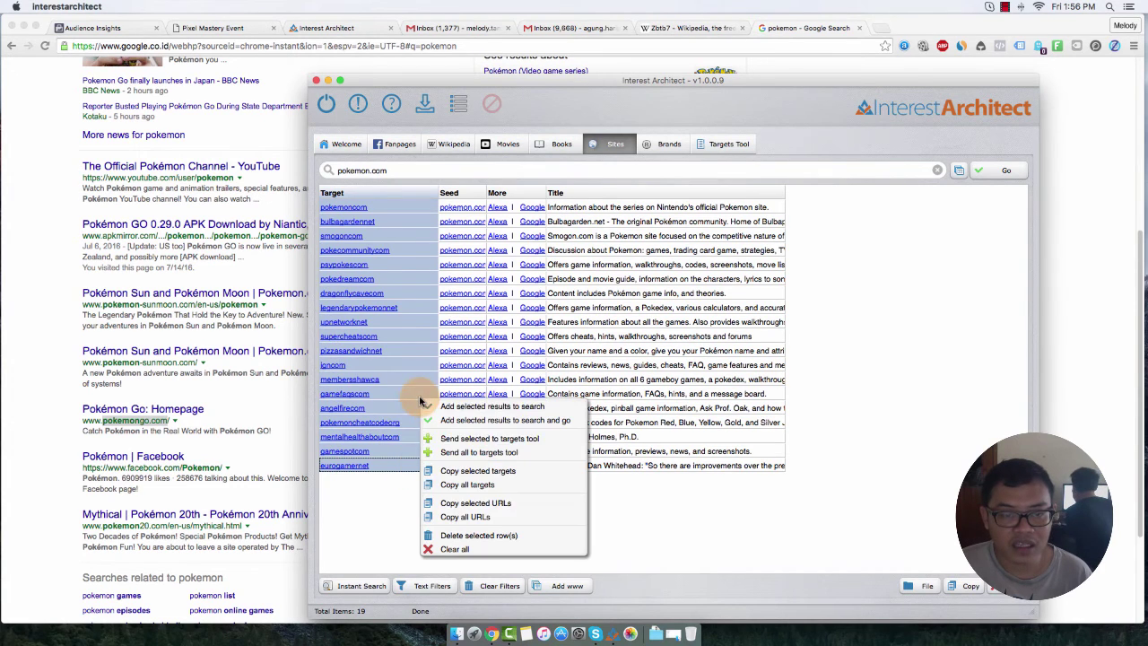
{"action": "left_click", "coordinate": [468, 481]}
Switch to Audience Insights and try to paste the copied site targets as interests
{"action": "left_click", "coordinate": [102, 28]}
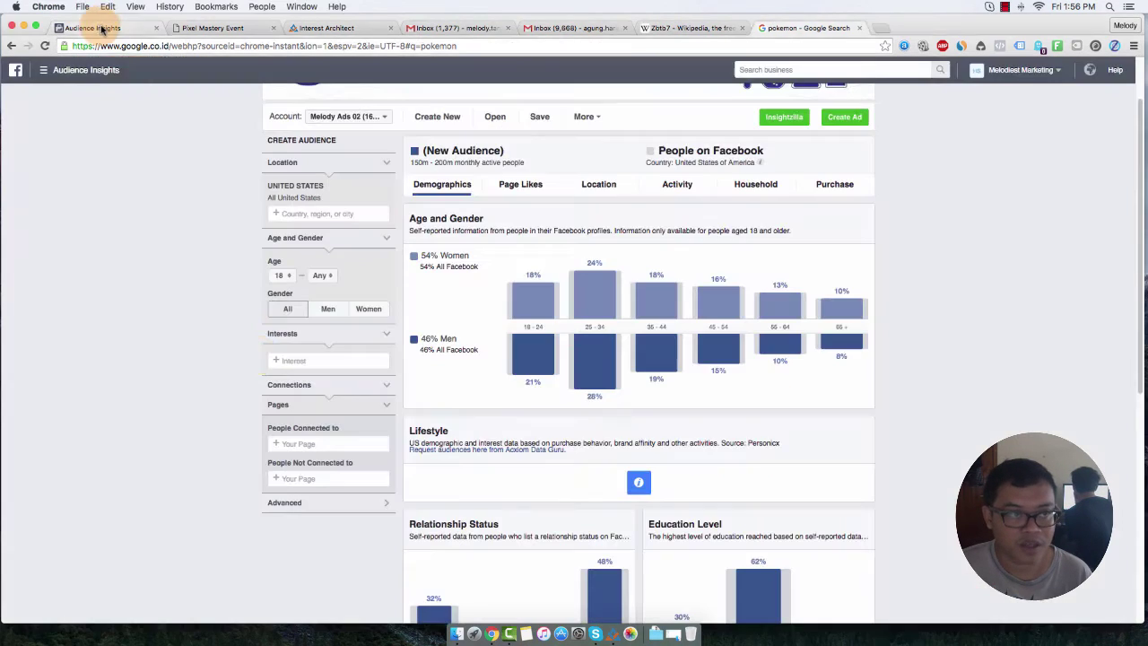
{"action": "right_click", "coordinate": [323, 359]}
{"action": "left_click", "coordinate": [126, 442]}
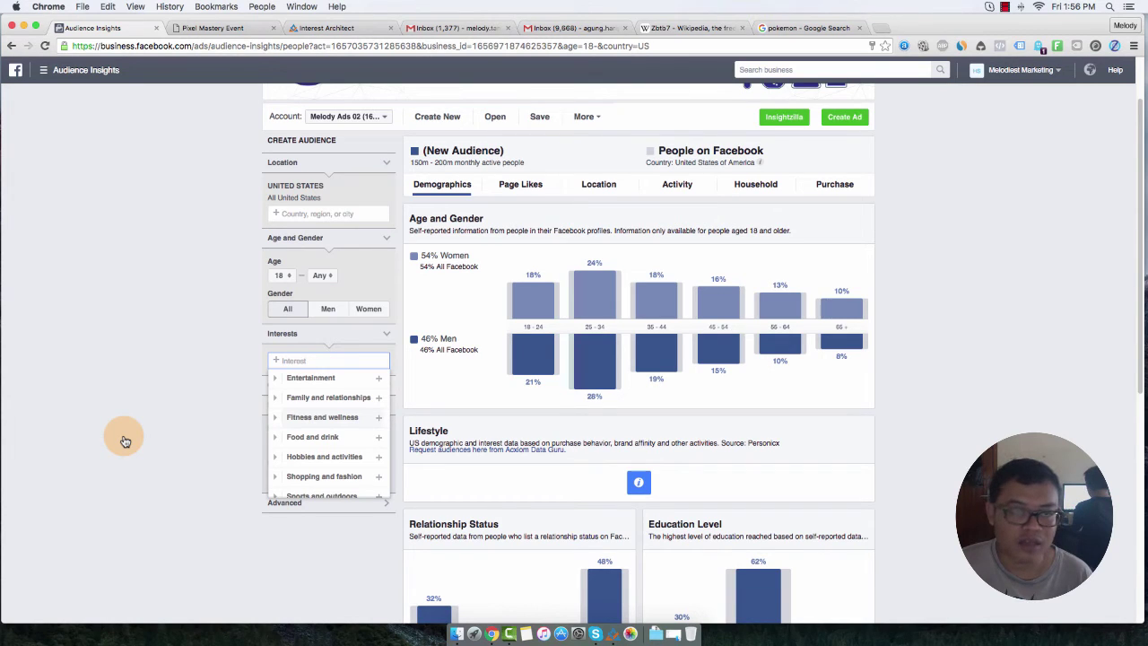
{"action": "right_click", "coordinate": [311, 359]}
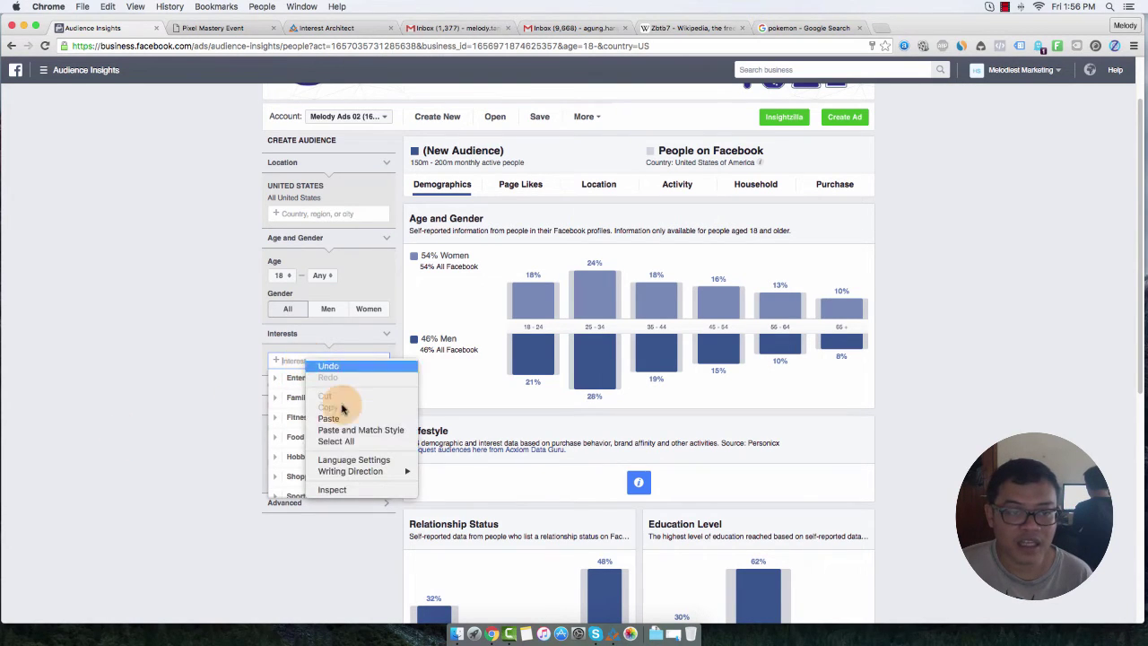
{"action": "left_click", "coordinate": [330, 418]}
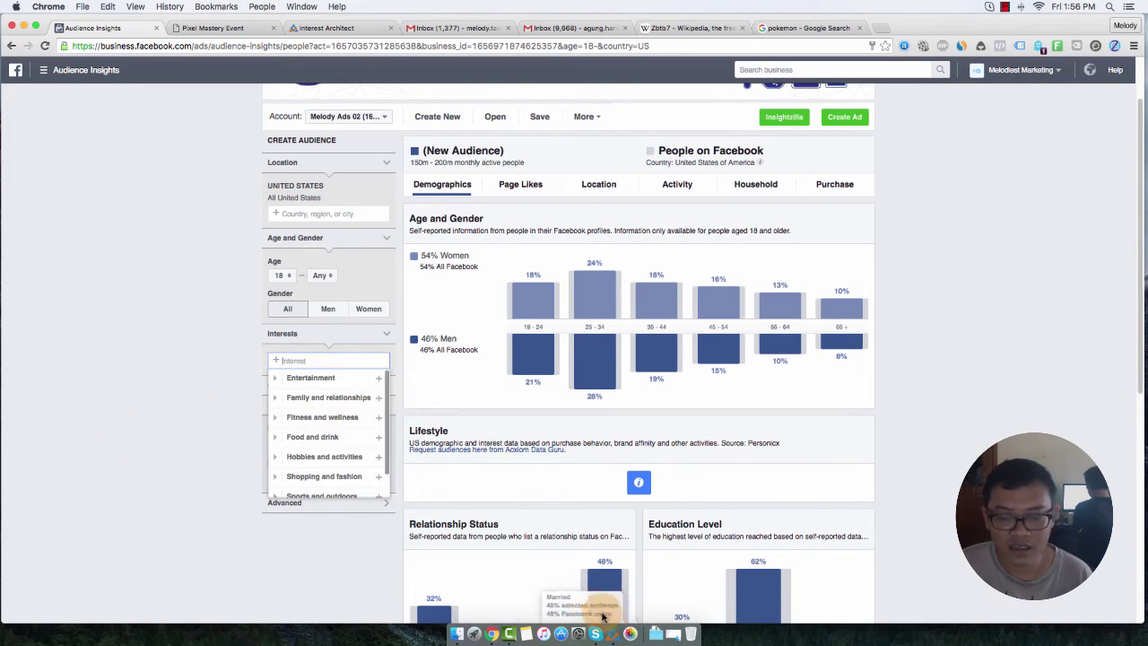
Switch to Interest Architect, add www versions of the site results, select every row from pokemoncom to wwweurogamernet, and copy all targets
{"action": "left_click", "coordinate": [611, 633]}
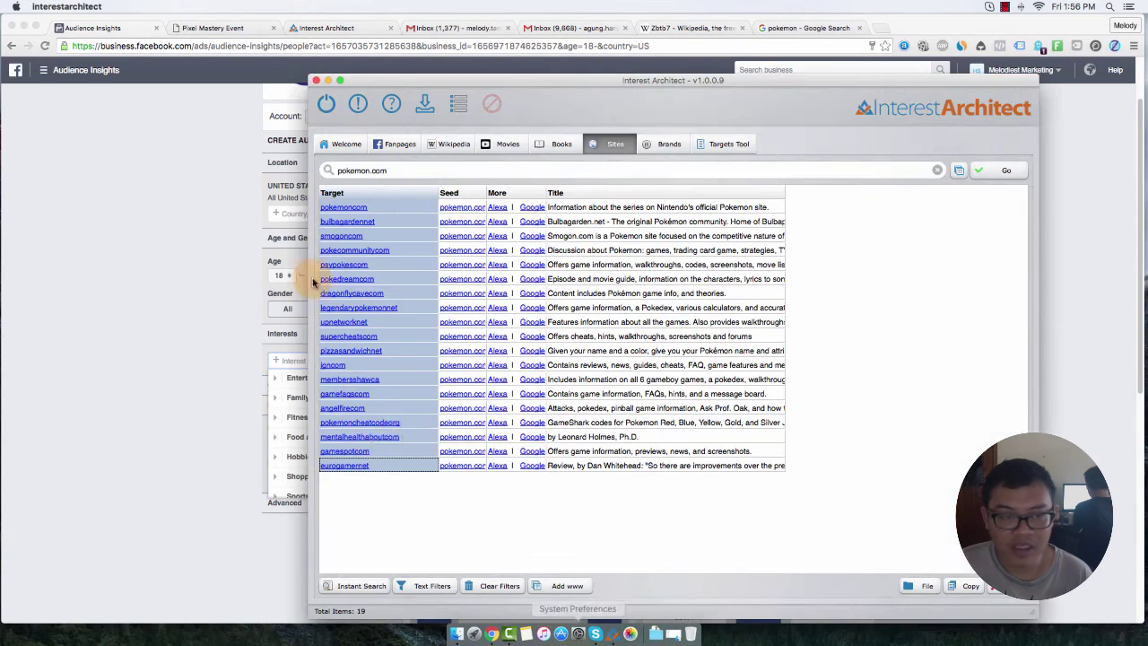
{"action": "left_click", "coordinate": [559, 587]}
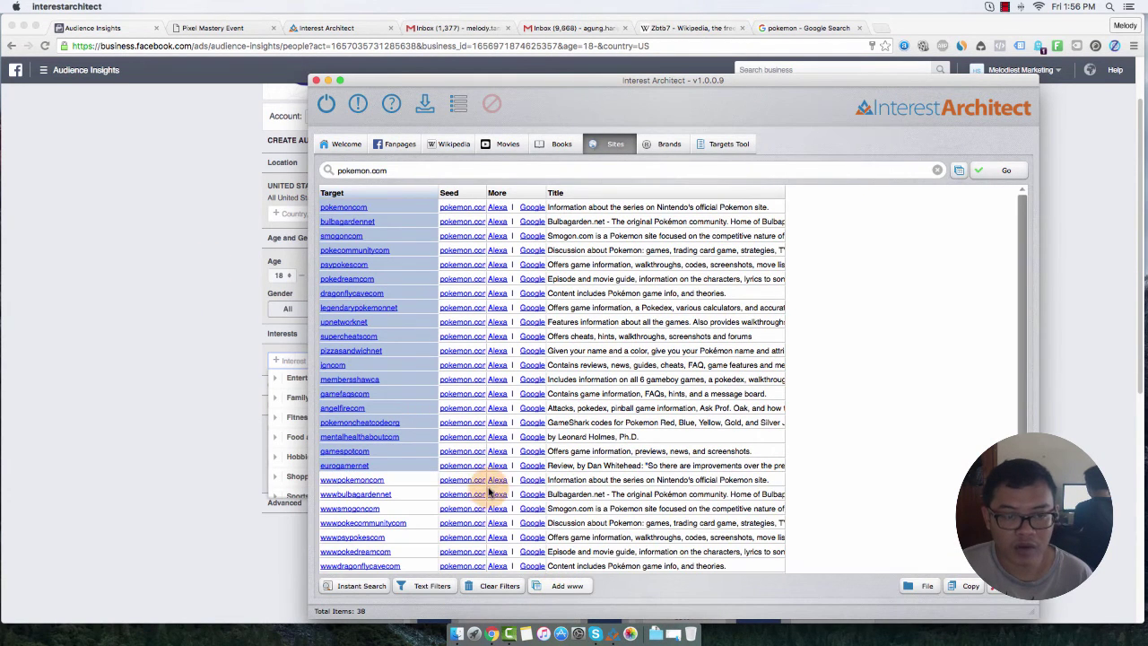
{"action": "left_click", "coordinate": [410, 207]}
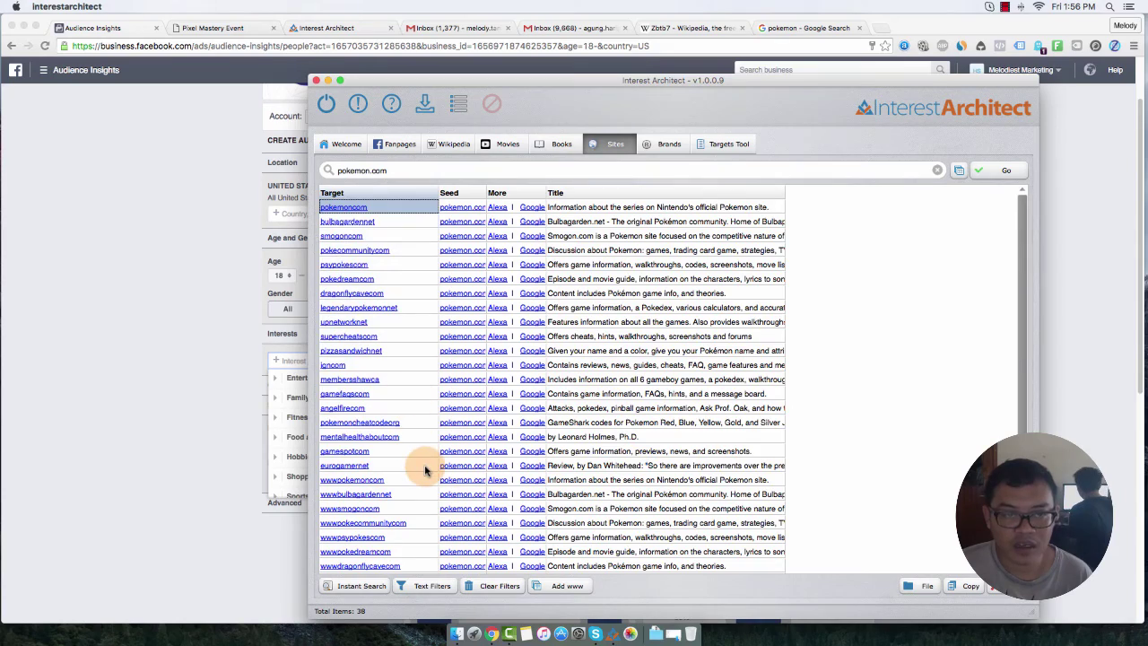
{"action": "scroll", "coordinate": [423, 469], "scroll_direction": "down", "scroll_amount": 1}
{"action": "scroll", "coordinate": [426, 469], "scroll_direction": "down", "scroll_amount": 4}
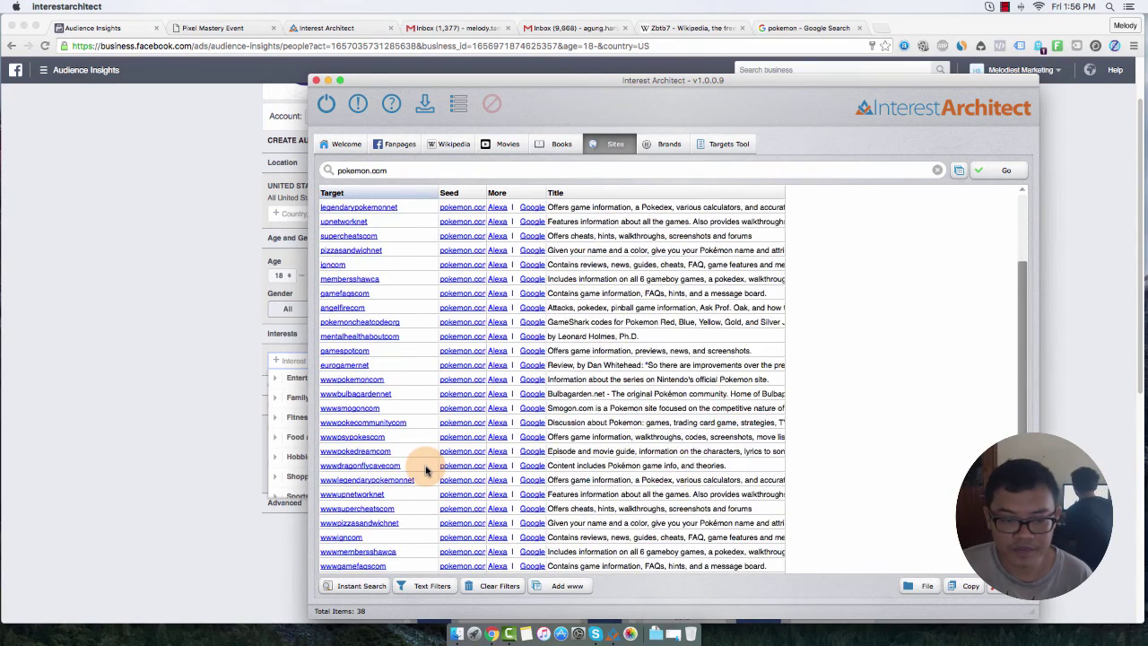
{"action": "scroll", "coordinate": [426, 469], "scroll_direction": "down", "scroll_amount": 2}
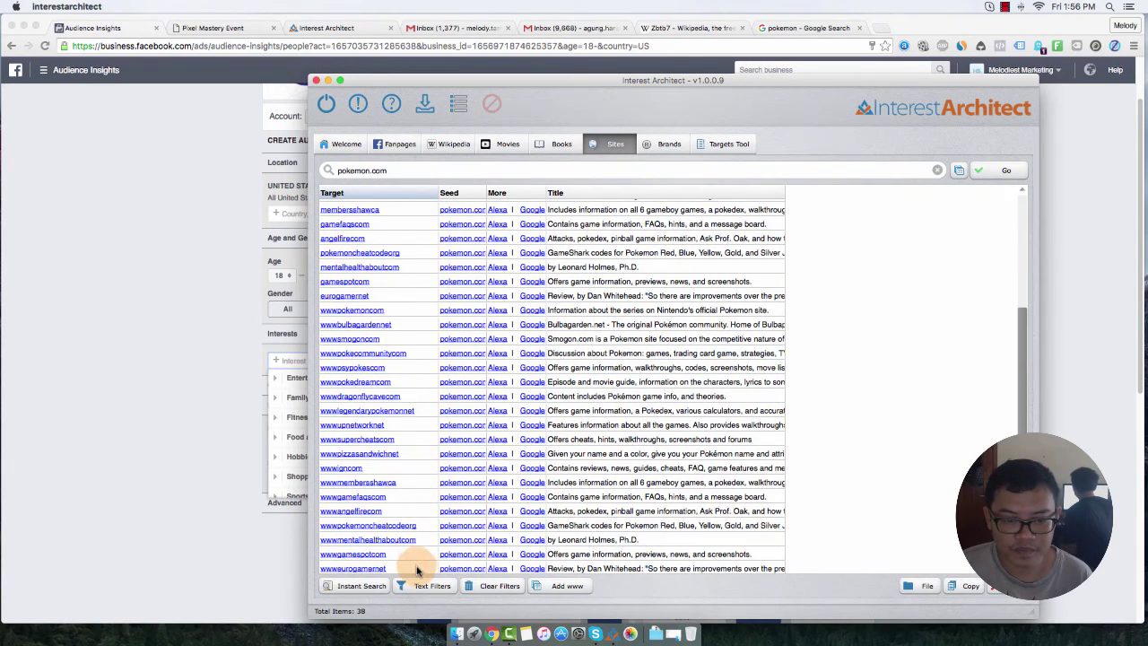
{"action": "left_click", "coordinate": [417, 568], "text": "shift"}
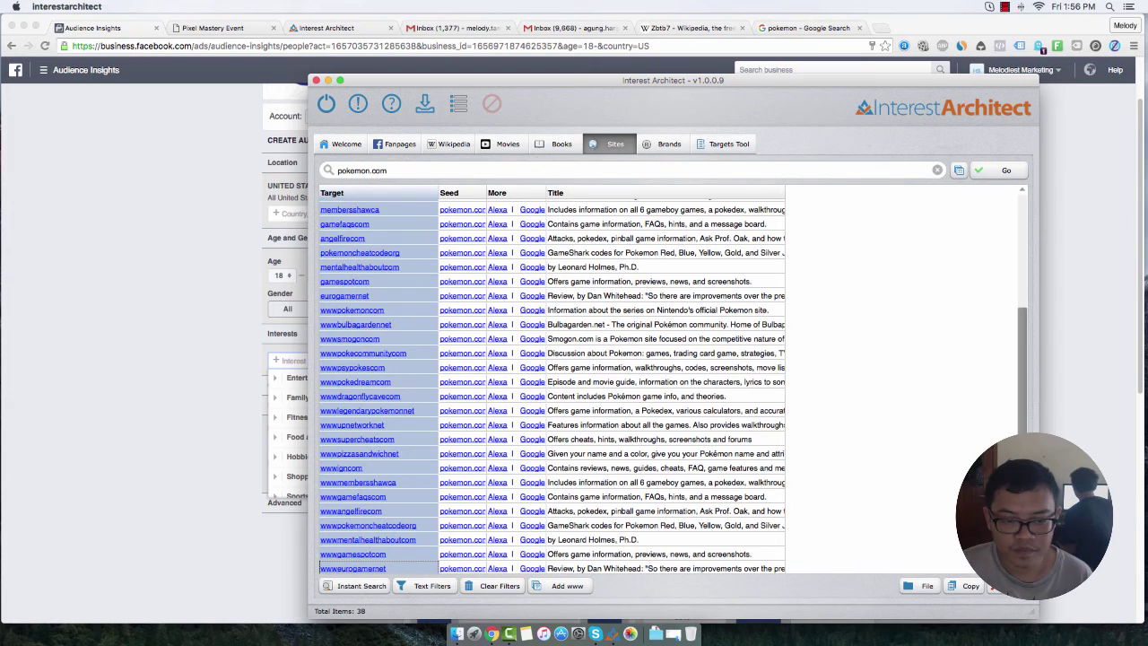
{"action": "left_click", "coordinate": [968, 587]}
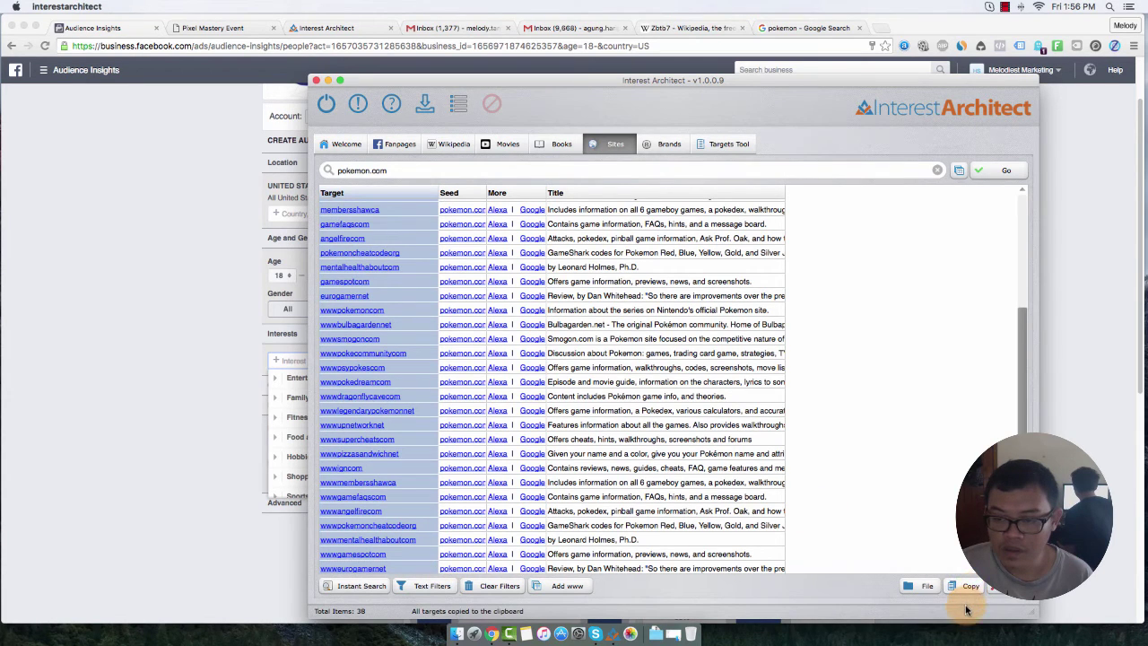
{"action": "right_click", "coordinate": [417, 425]}
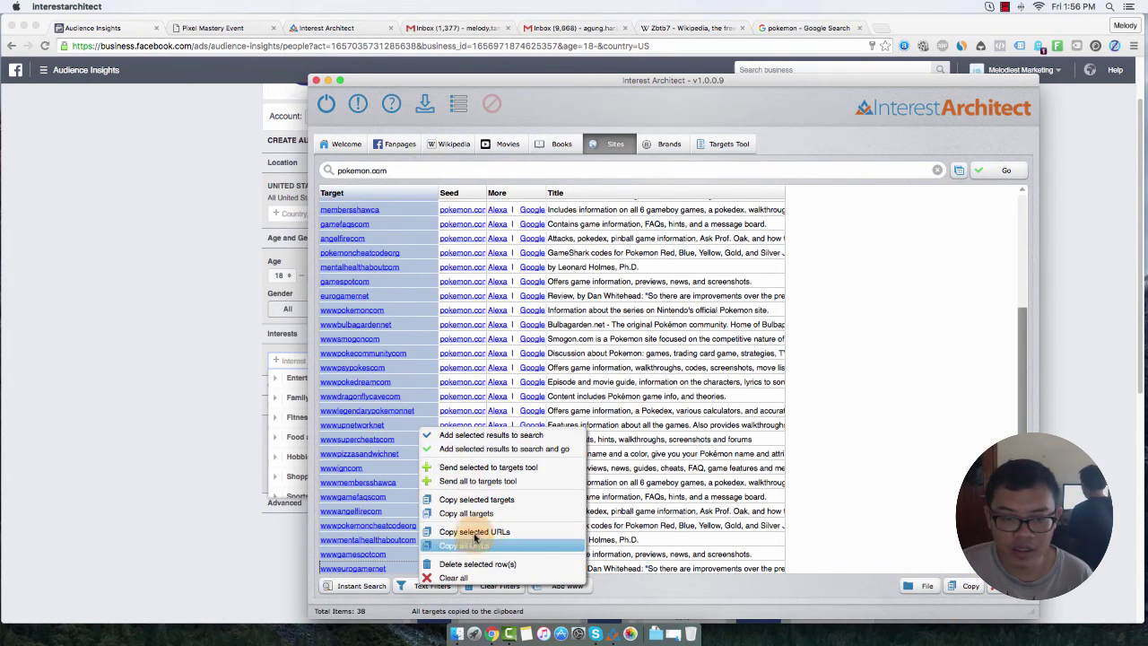
{"action": "left_click", "coordinate": [478, 515]}
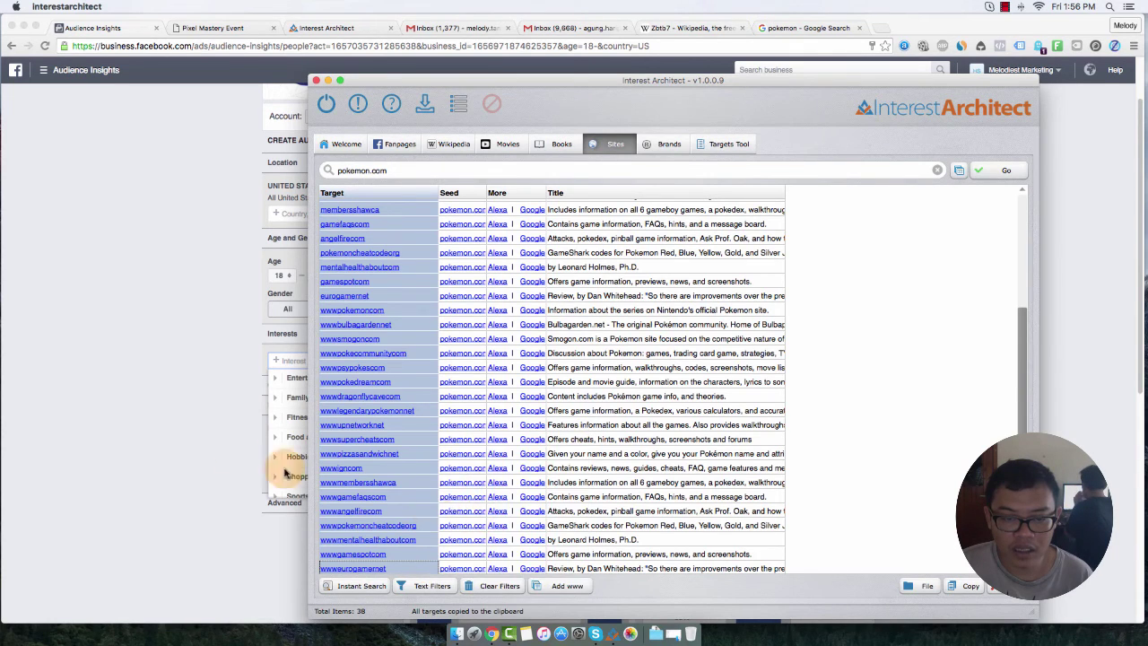
Switch to Audience Insights, try to paste the expanded site targets with www versions as interests, and close the interest suggestions
{"action": "left_click", "coordinate": [257, 340]}
{"action": "right_click", "coordinate": [314, 358]}
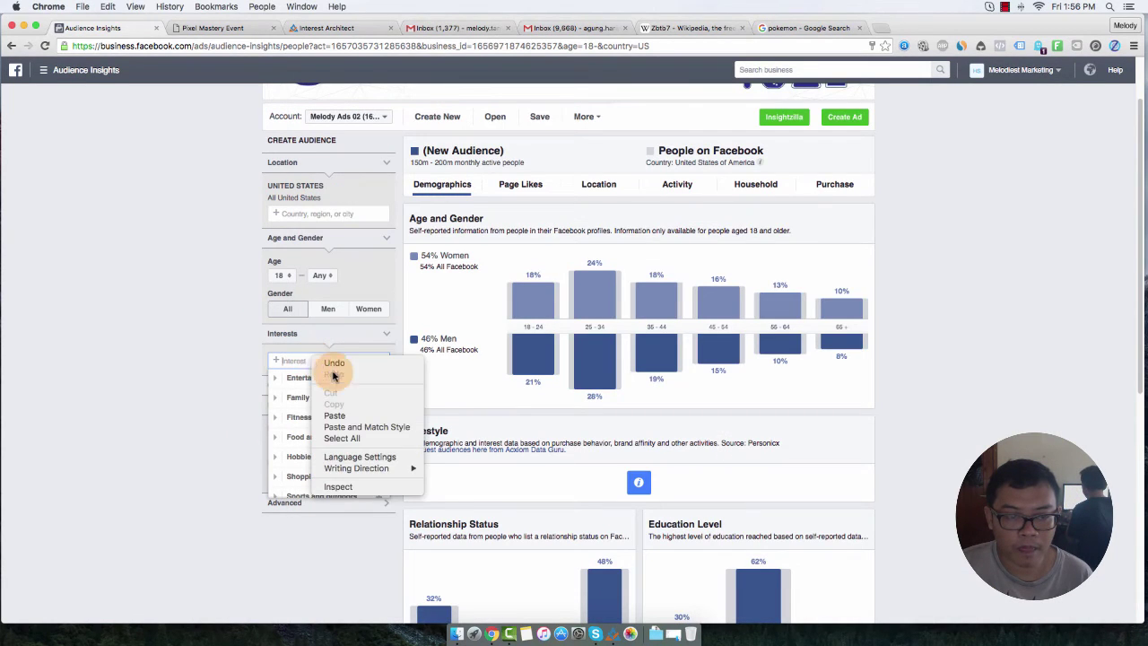
{"action": "left_click", "coordinate": [333, 415]}
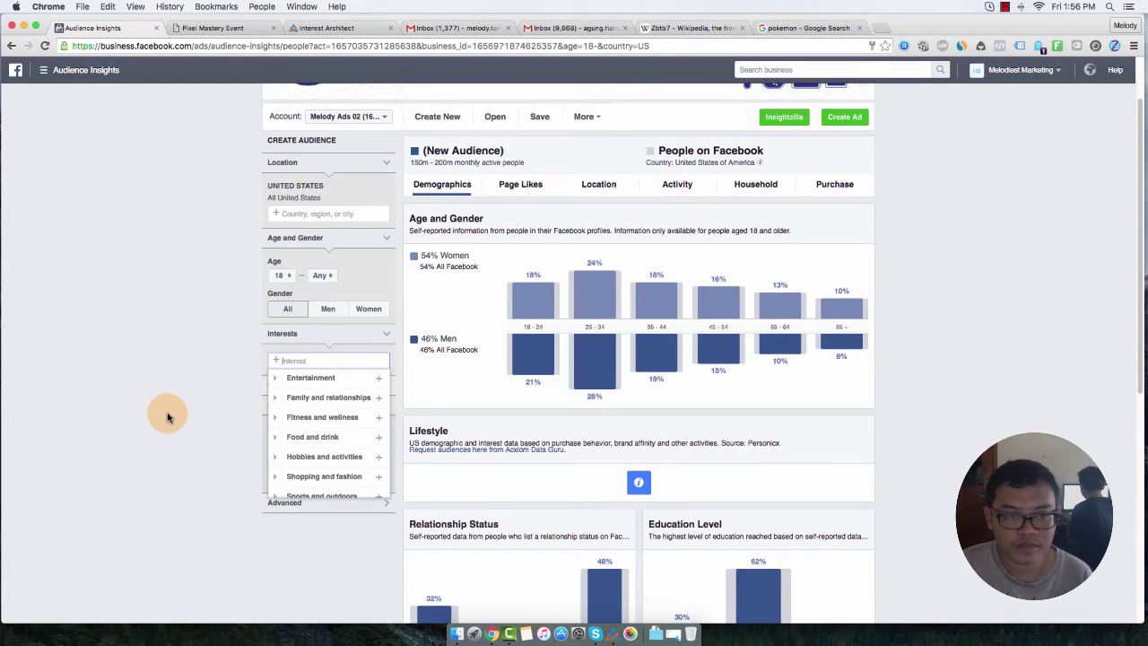
{"action": "right_click", "coordinate": [303, 360]}
{"action": "left_click", "coordinate": [353, 419]}
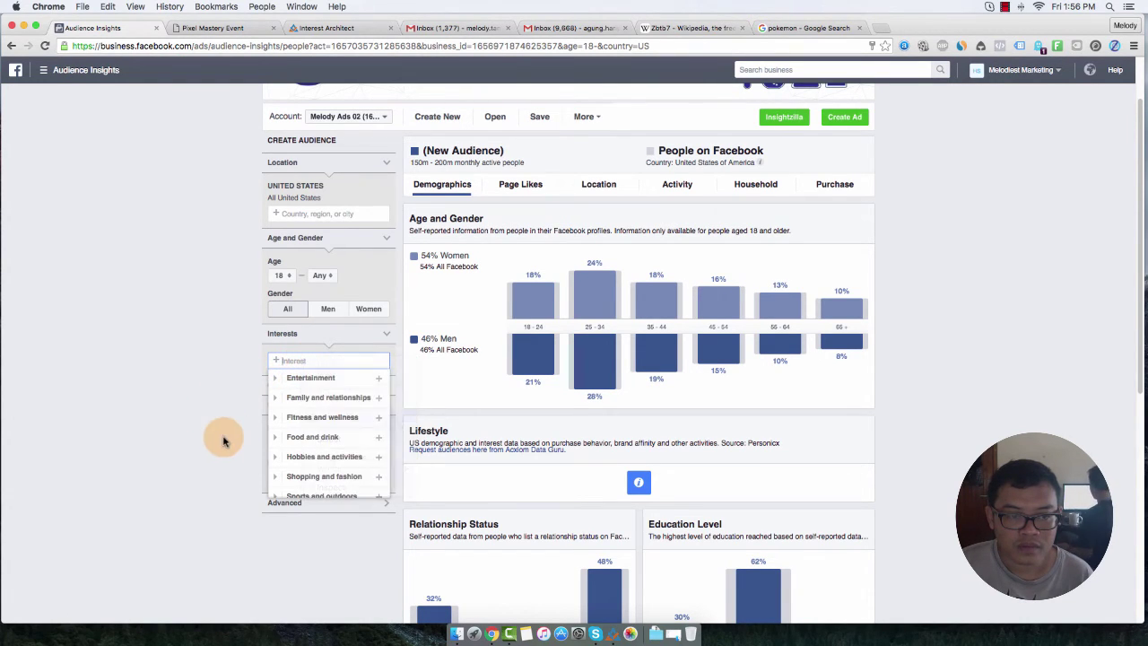
{"action": "left_click", "coordinate": [225, 438]}
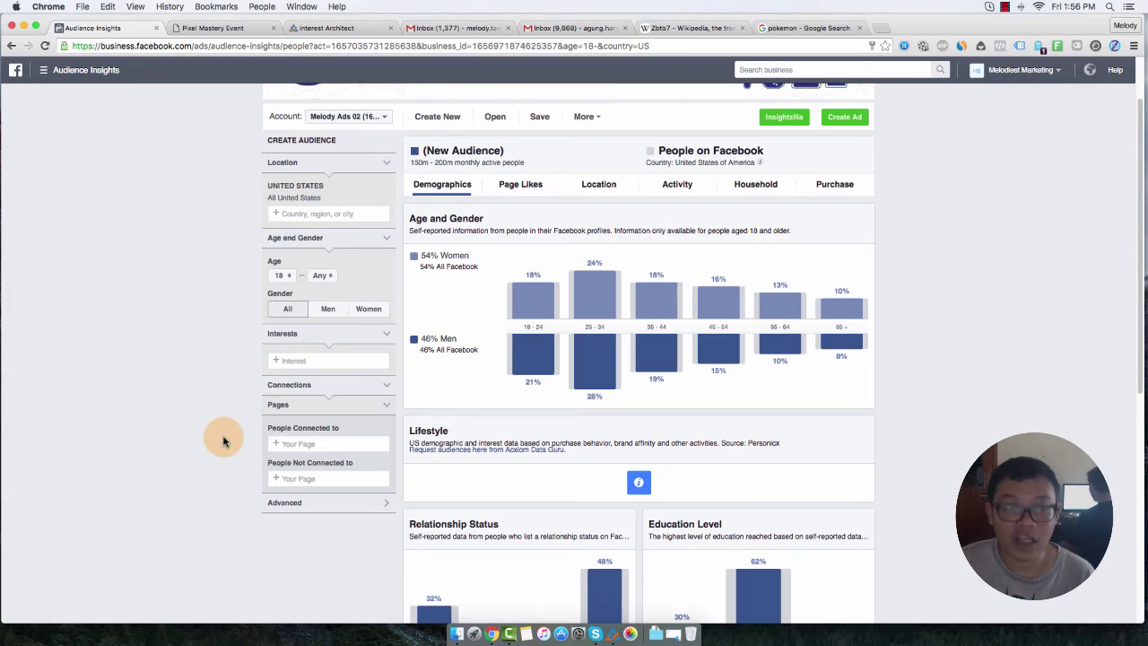
Switch to Interest Architect and review the pokemon.com site results from the start of the list
{"action": "left_click", "coordinate": [614, 635]}
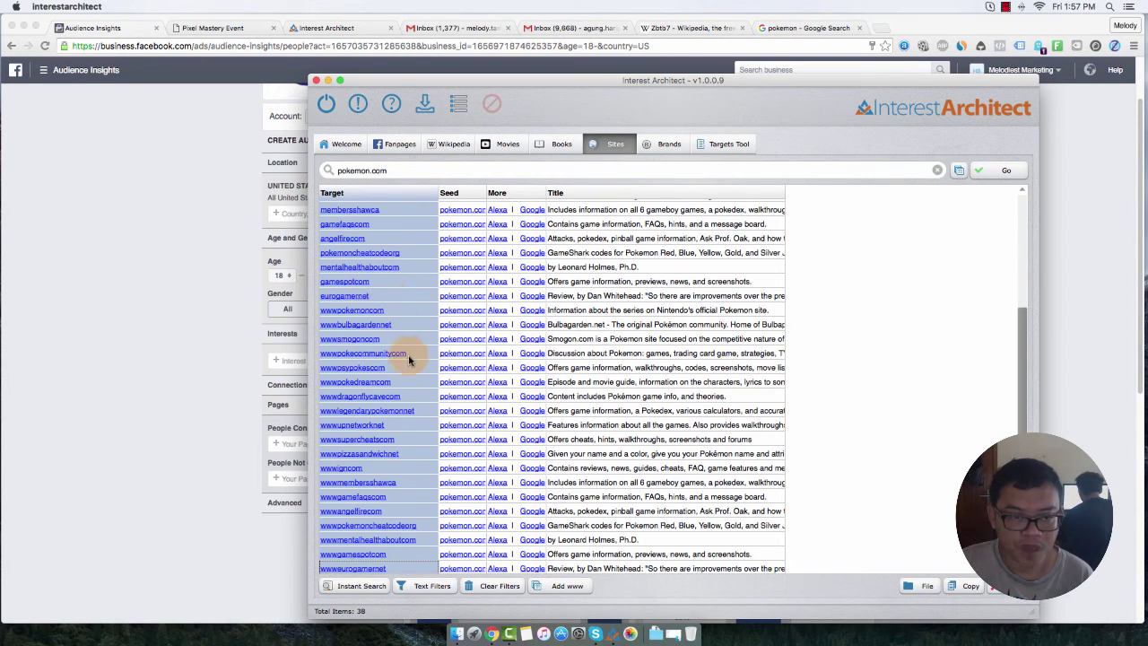
{"action": "left_click_drag", "start_coordinate": [1023, 403], "coordinate": [1022, 195]}
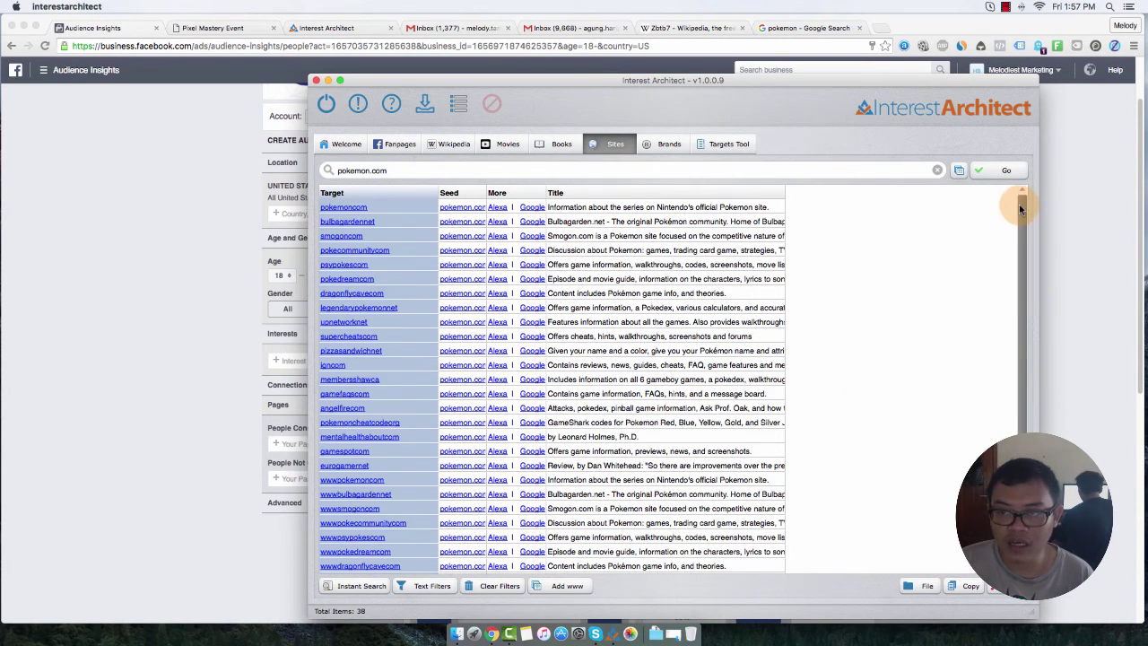
Search for sites related to pokedream.com and dismiss the resulting warning
{"action": "left_click", "coordinate": [346, 279]}
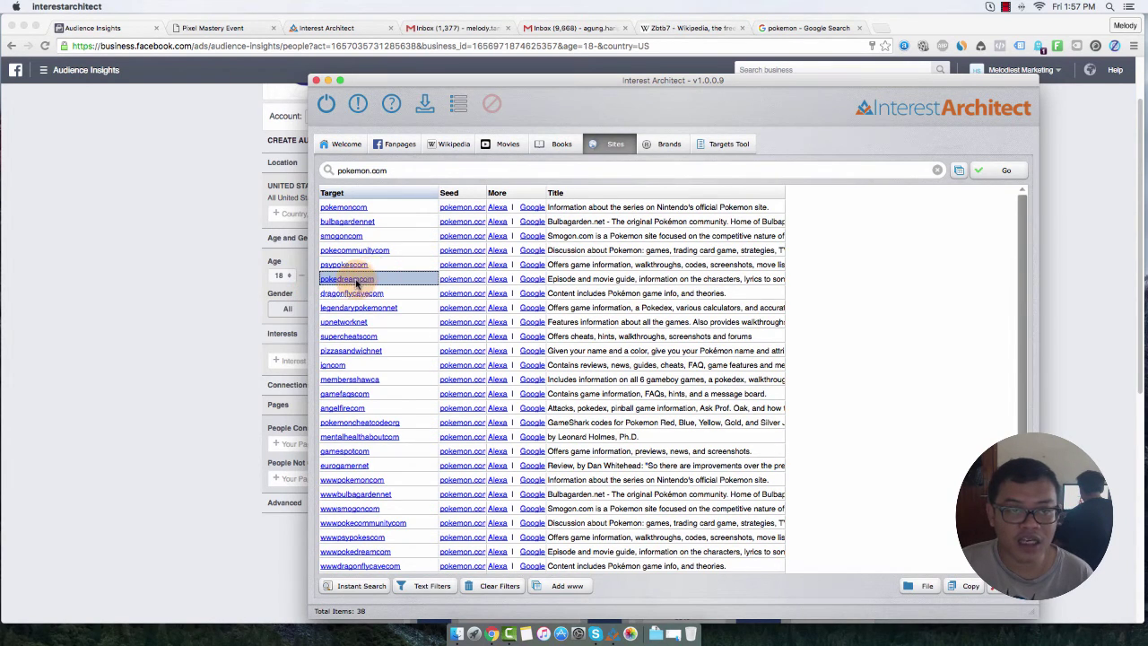
{"action": "double_click", "coordinate": [363, 171]}
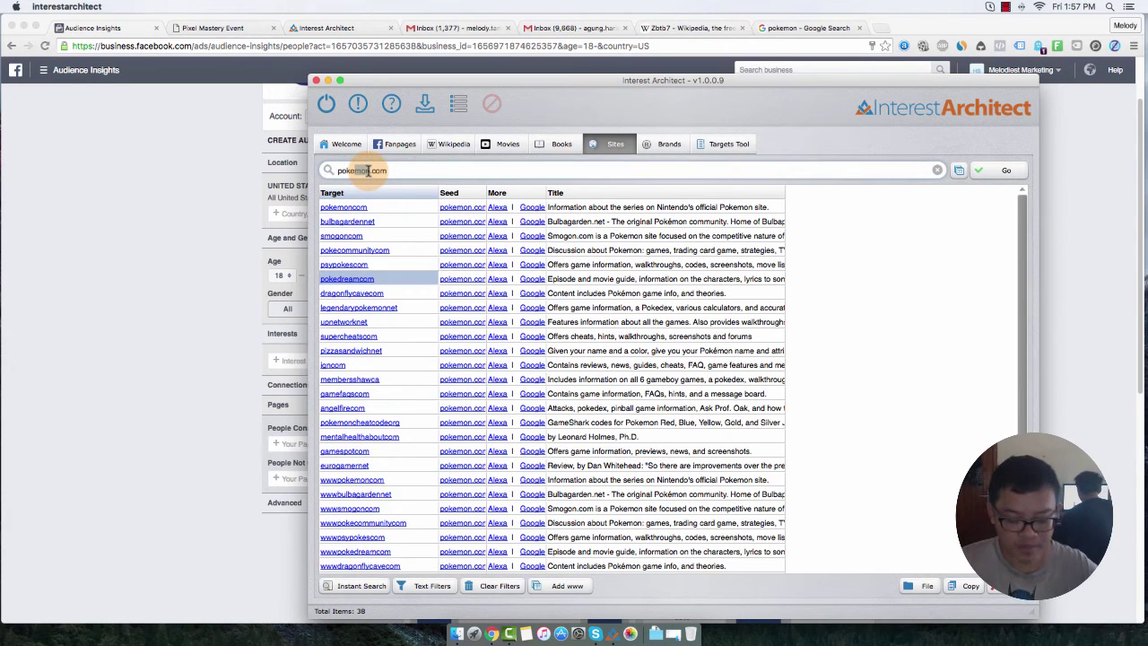
{"action": "type", "text": "pokedream"}
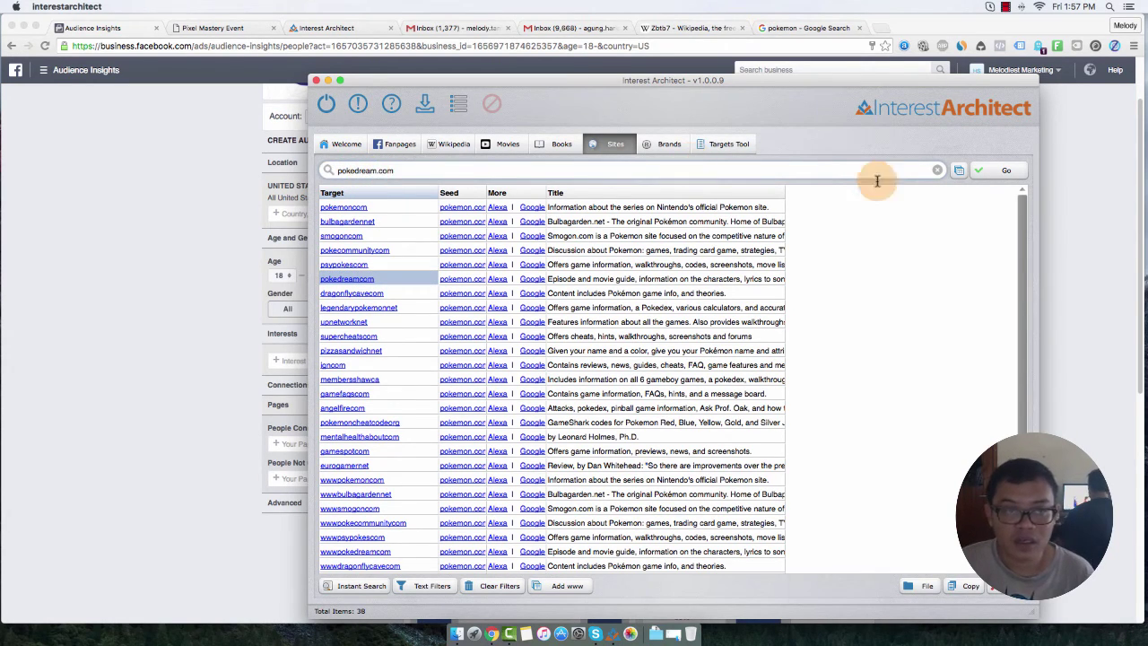
{"action": "left_click", "coordinate": [979, 226]}
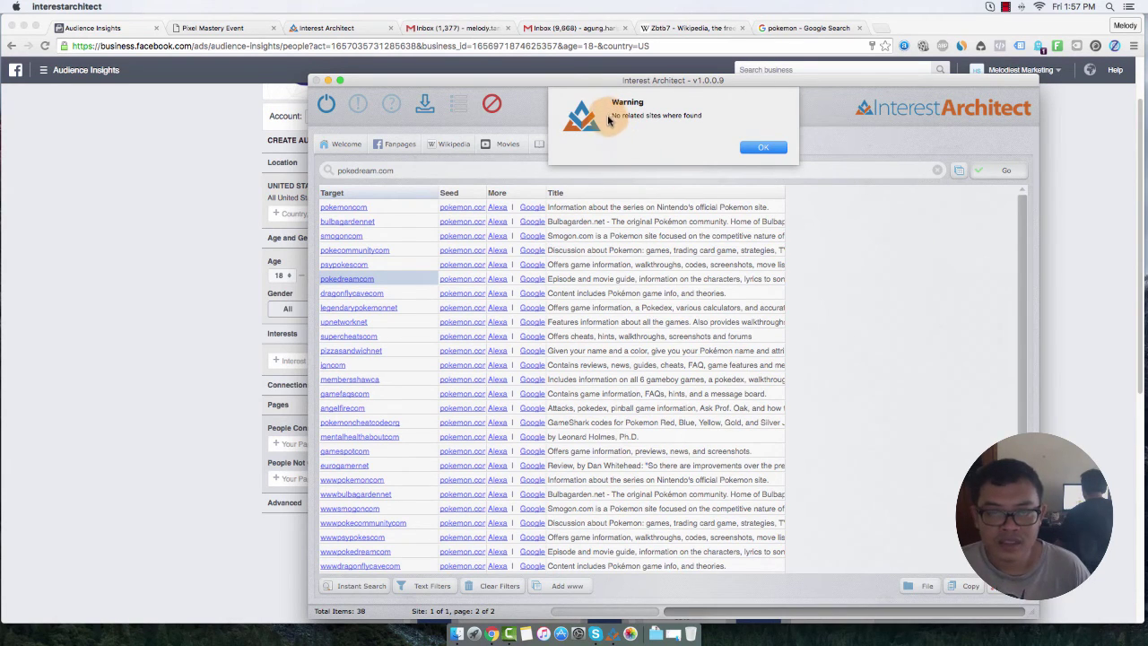
{"action": "left_click_drag", "start_coordinate": [612, 116], "coordinate": [704, 115]}
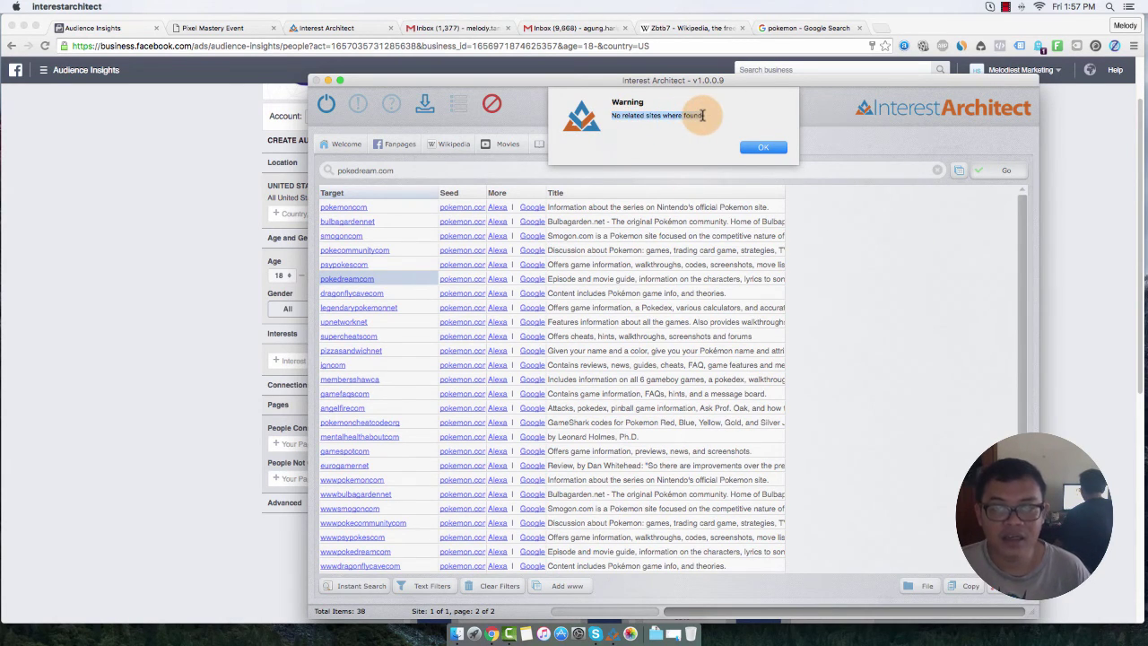
{"action": "left_click", "coordinate": [759, 147]}
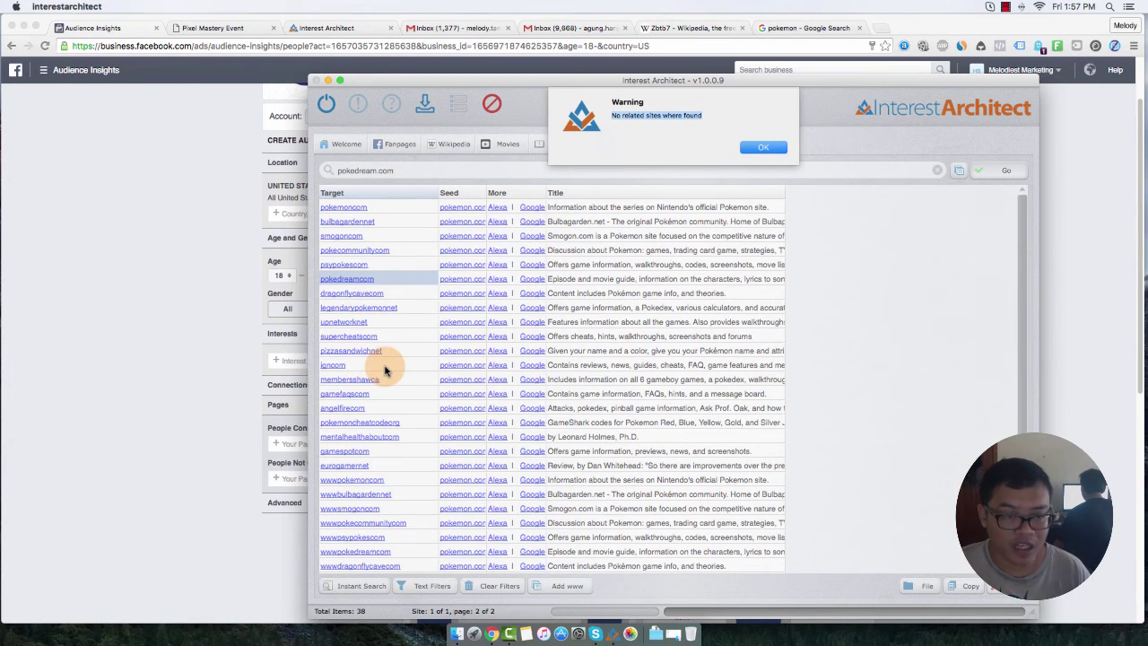
{"action": "left_click", "coordinate": [777, 150]}
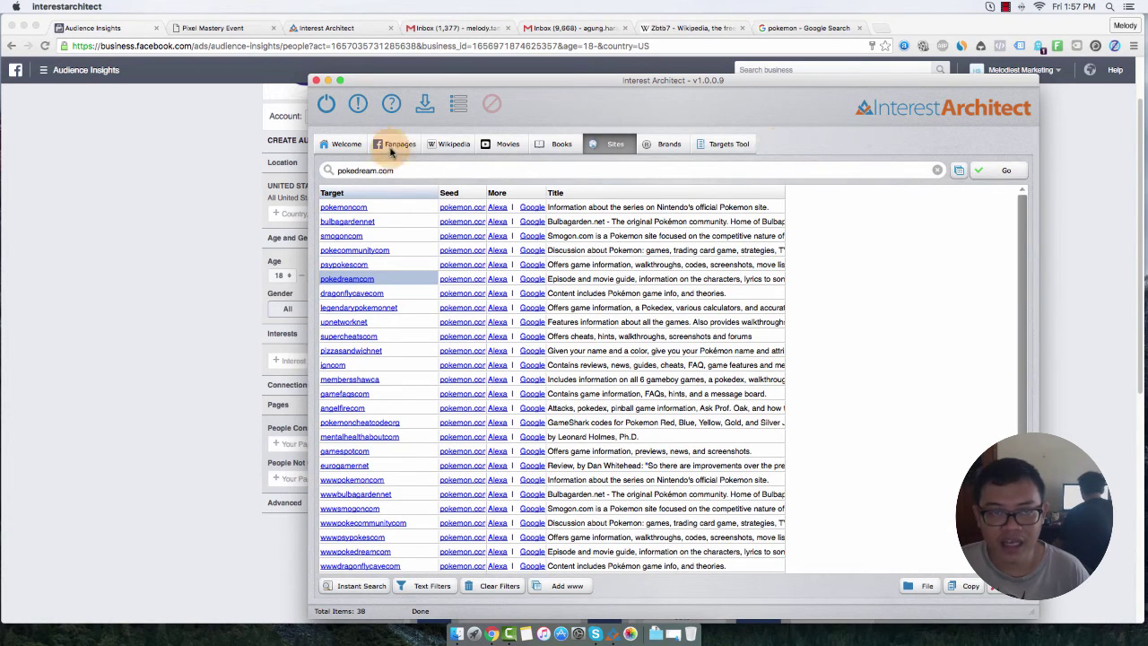
Look over the Brands search and the Targets Tool, ending on the Brands search
{"action": "left_click", "coordinate": [668, 146]}
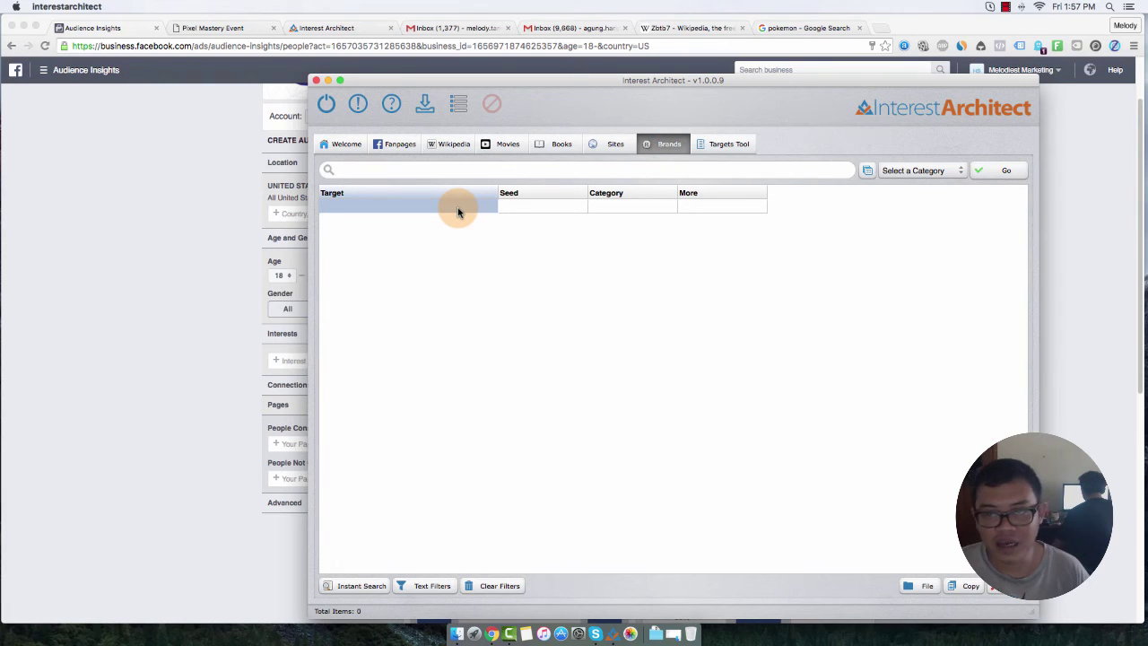
{"action": "left_click", "coordinate": [725, 146]}
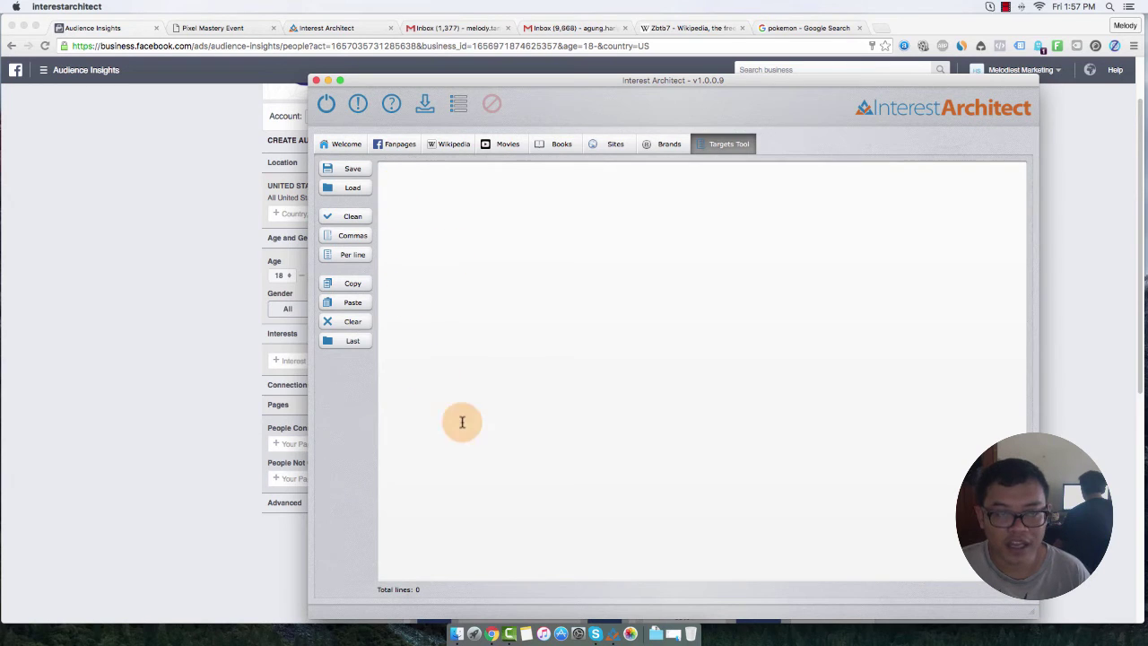
{"action": "left_click", "coordinate": [664, 144]}
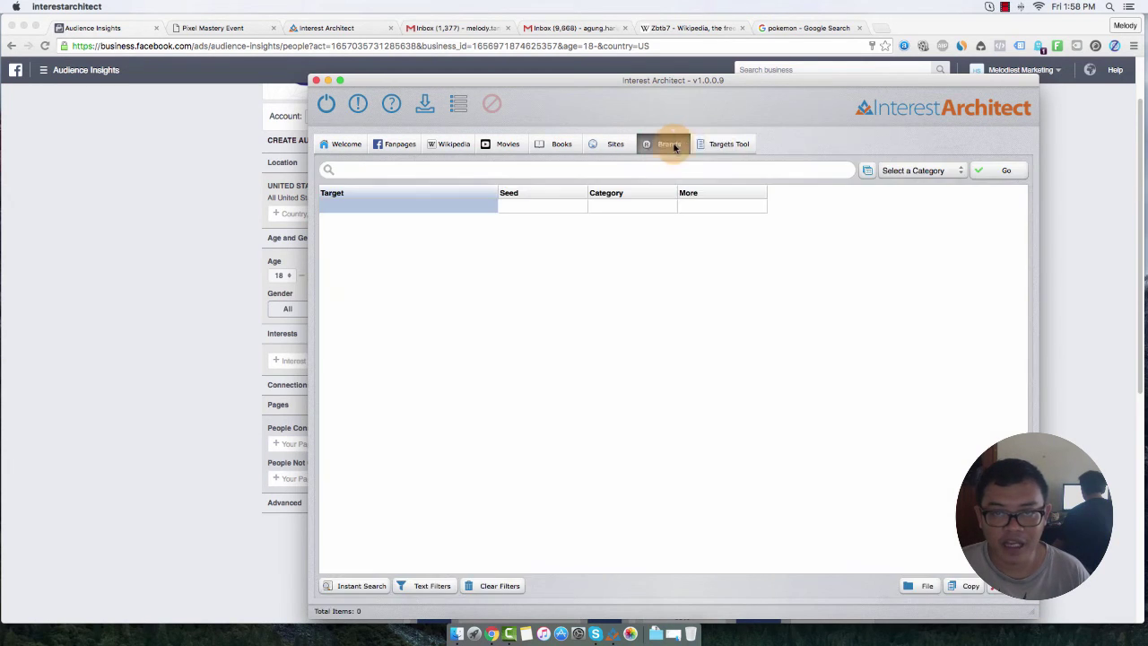
{"action": "left_click", "coordinate": [714, 149]}
{"action": "left_click", "coordinate": [653, 146]}
{"action": "left_click", "coordinate": [440, 270]}
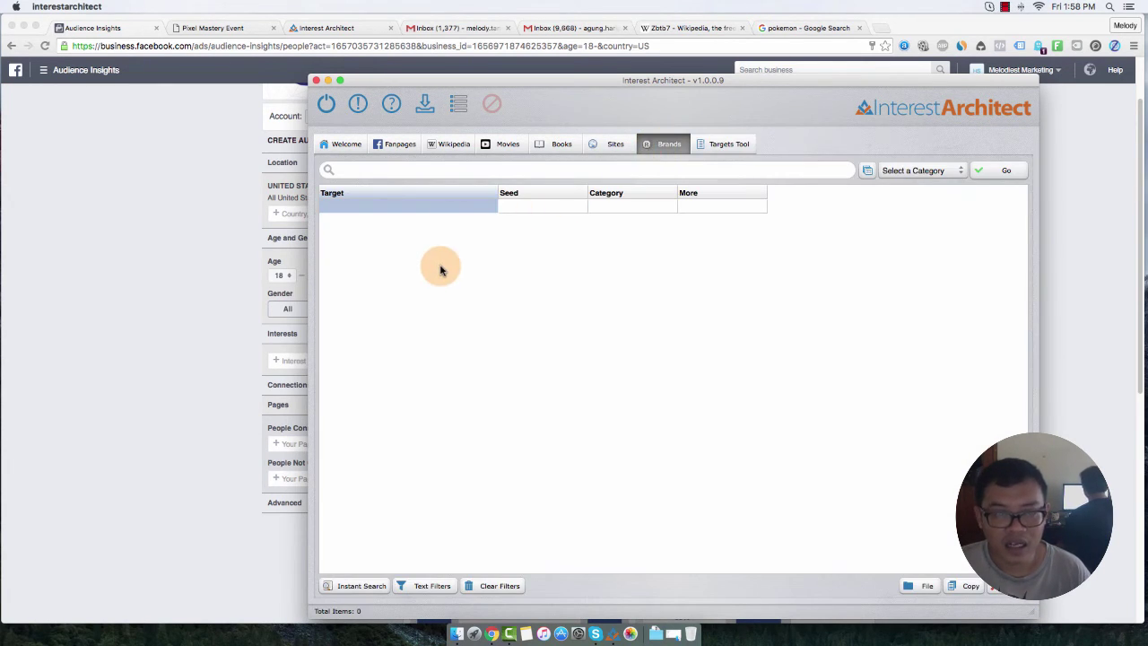
Clear all pokemon results from the fanpage search
{"action": "left_click", "coordinate": [396, 147]}
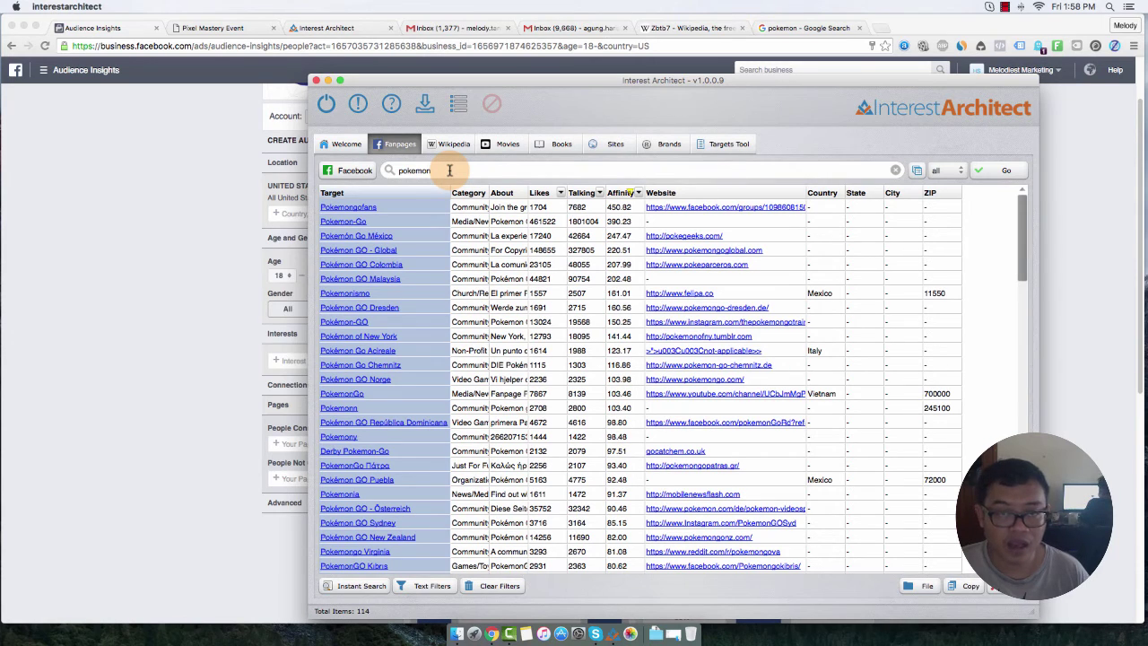
{"action": "left_click_drag", "start_coordinate": [450, 170], "coordinate": [398, 170]}
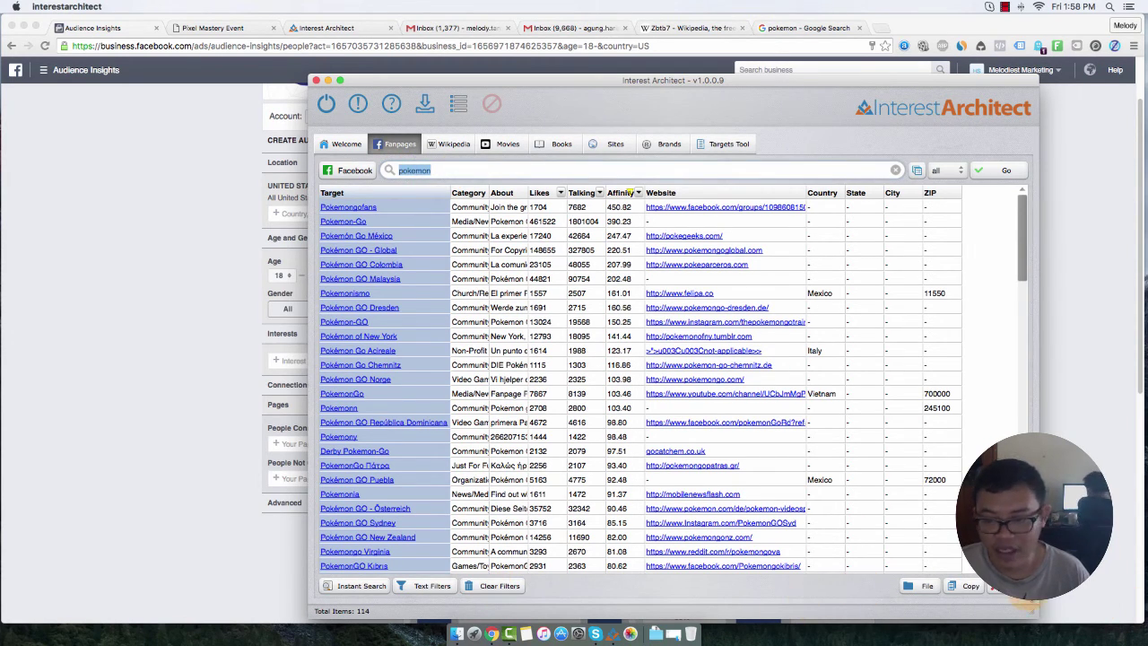
{"action": "left_click", "coordinate": [997, 586]}
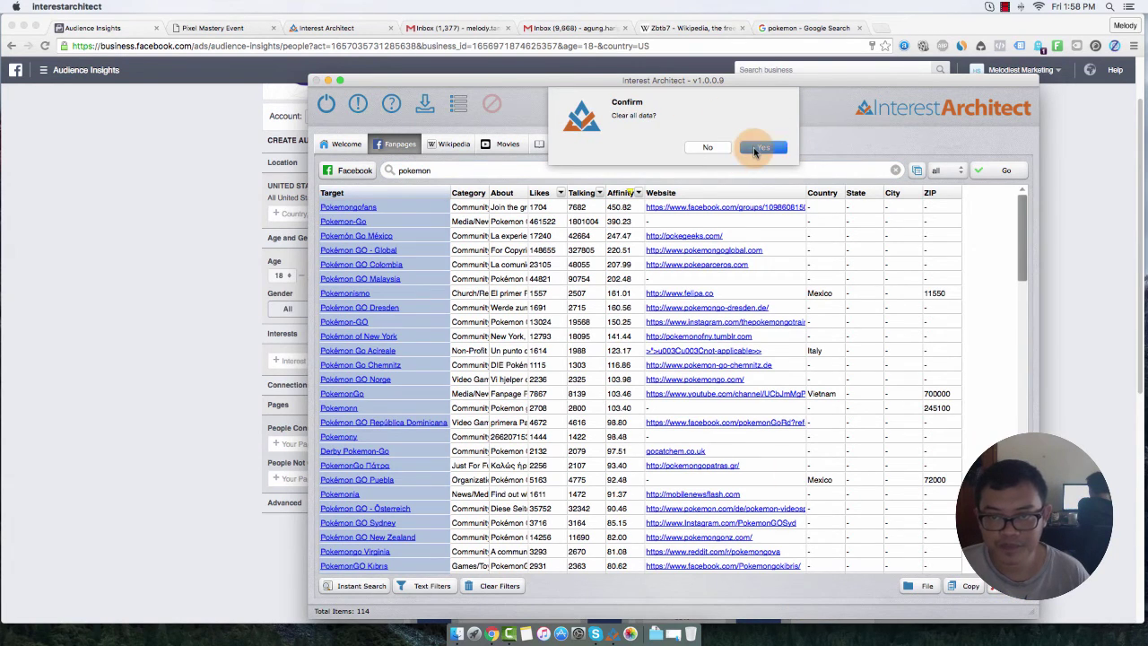
{"action": "left_click", "coordinate": [760, 148]}
{"action": "left_click_drag", "start_coordinate": [469, 171], "coordinate": [375, 171]}
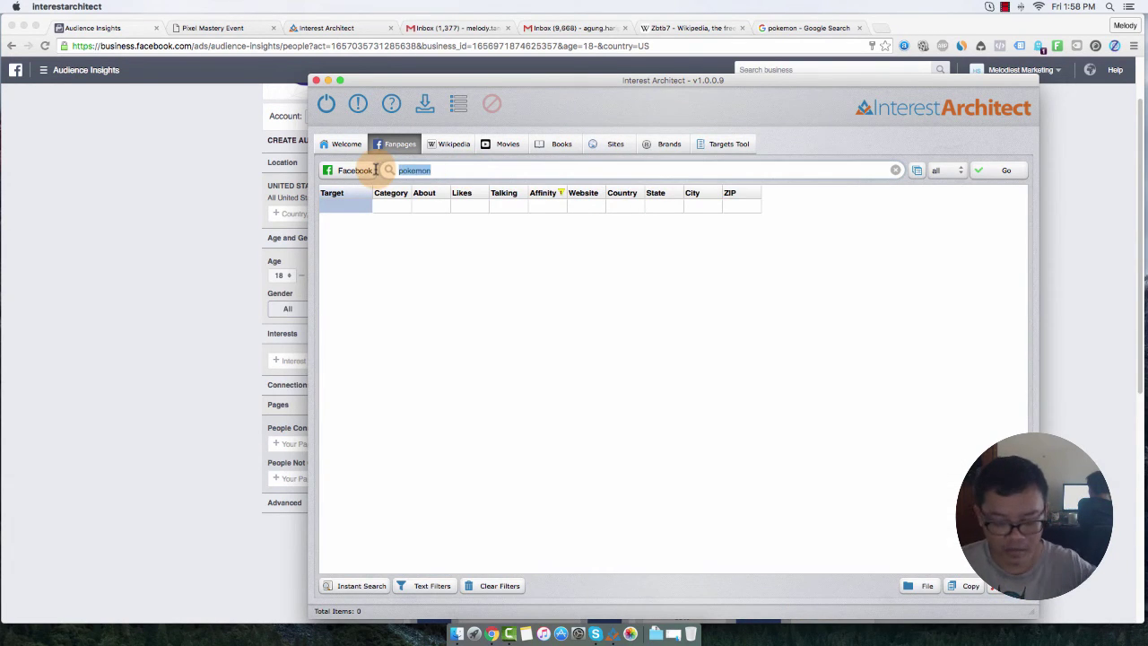
{"action": "type", "text": "firefighter"}
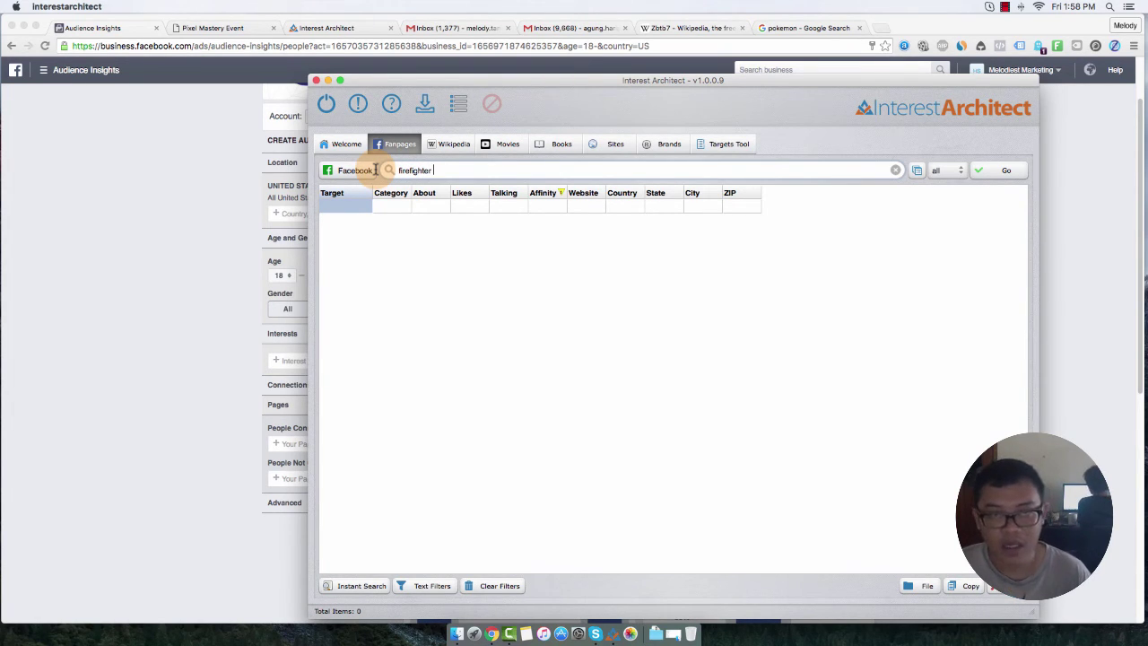
{"action": "double_click", "coordinate": [375, 170]}
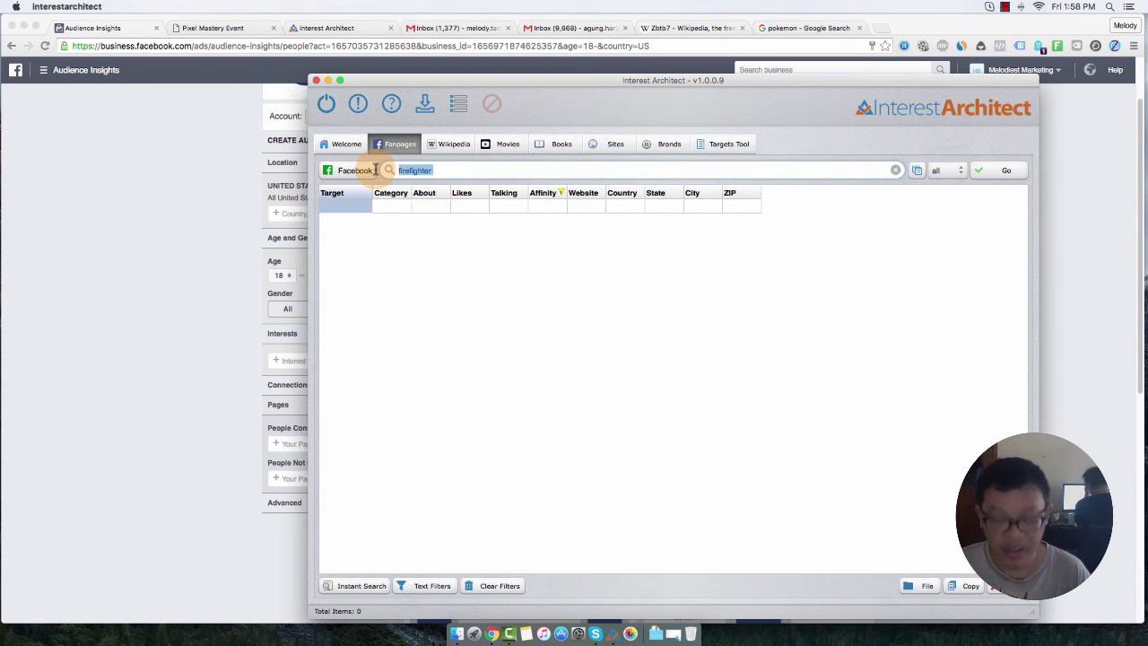
{"action": "key", "text": "BackSpace"}
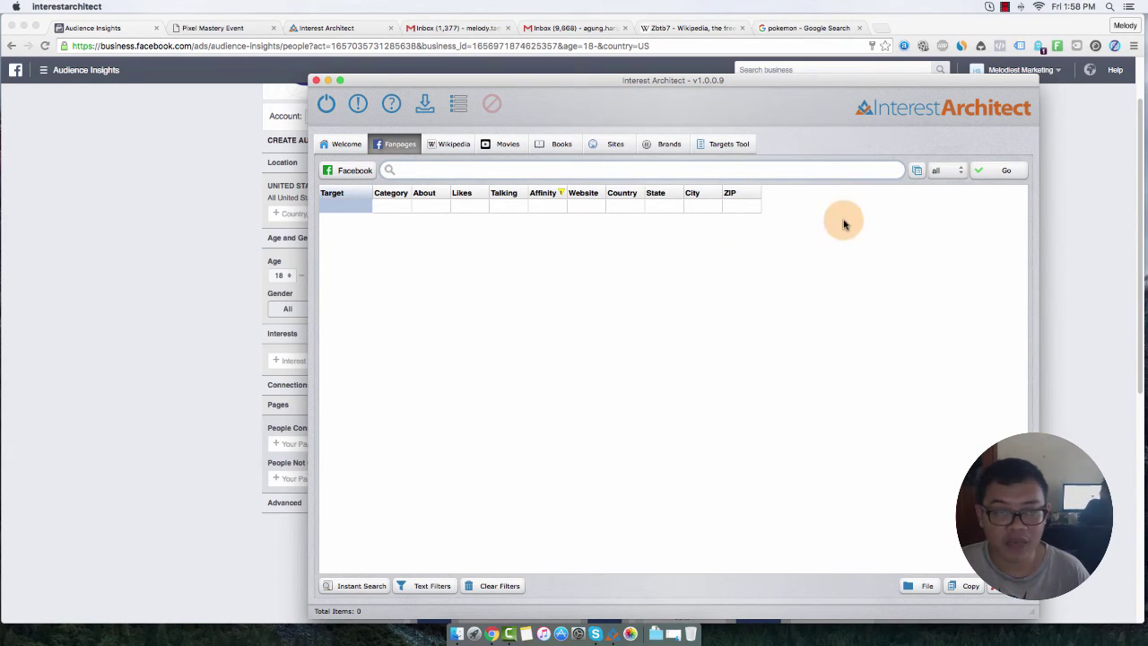
Enter firefighter as a seed in the multiple fanpage keywords, append the power words, and remove the plain firefighter line
{"action": "left_click", "coordinate": [918, 171]}
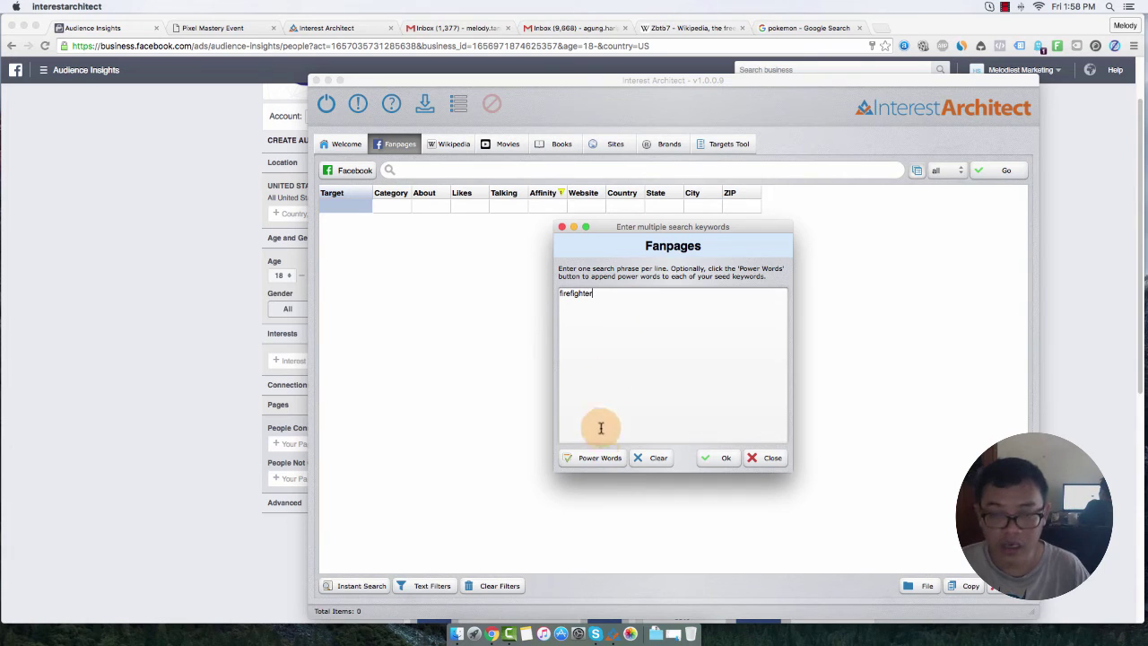
{"action": "left_click", "coordinate": [606, 464]}
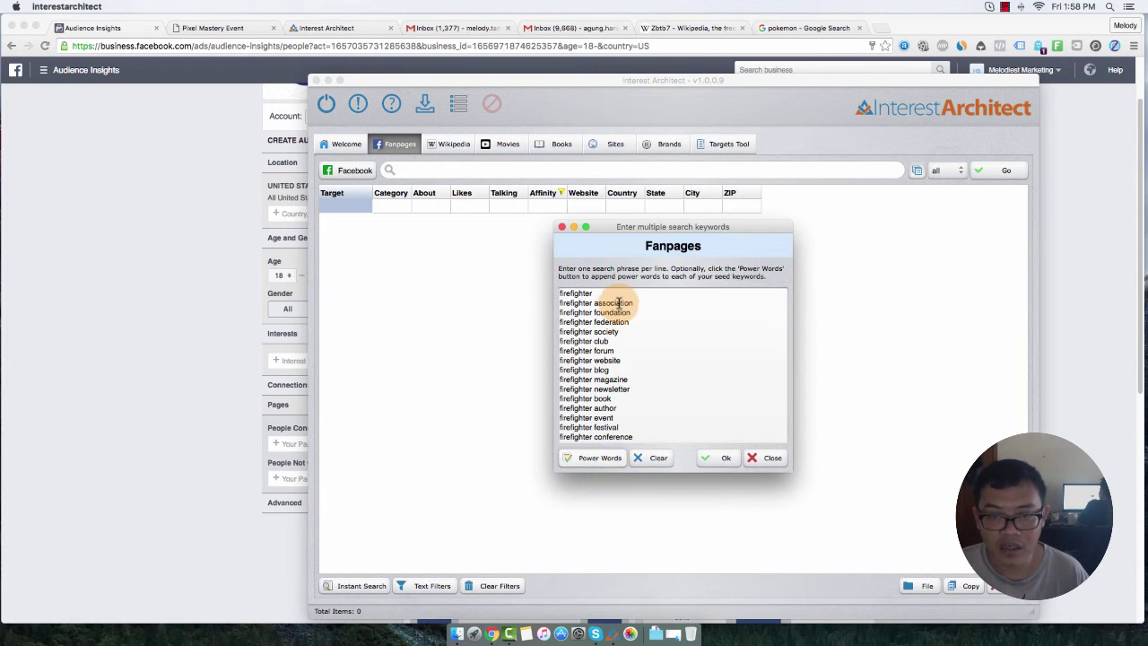
{"action": "left_click_drag", "start_coordinate": [616, 296], "coordinate": [547, 289]}
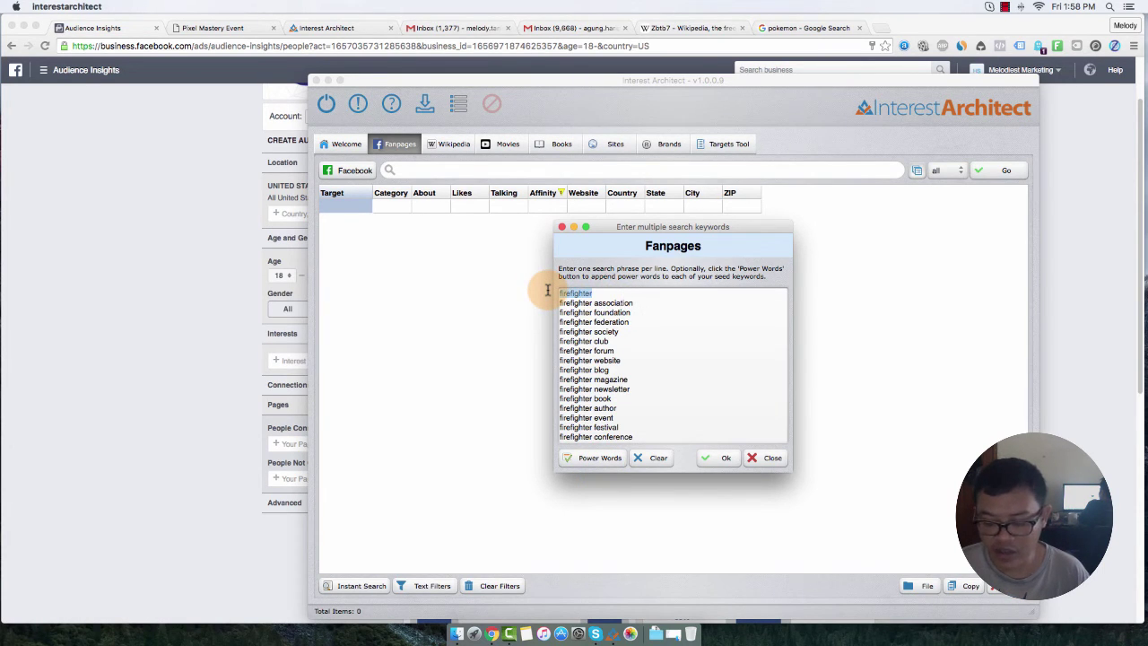
{"action": "key", "text": "BackSpace"}
{"action": "key", "text": "BackSpace"}
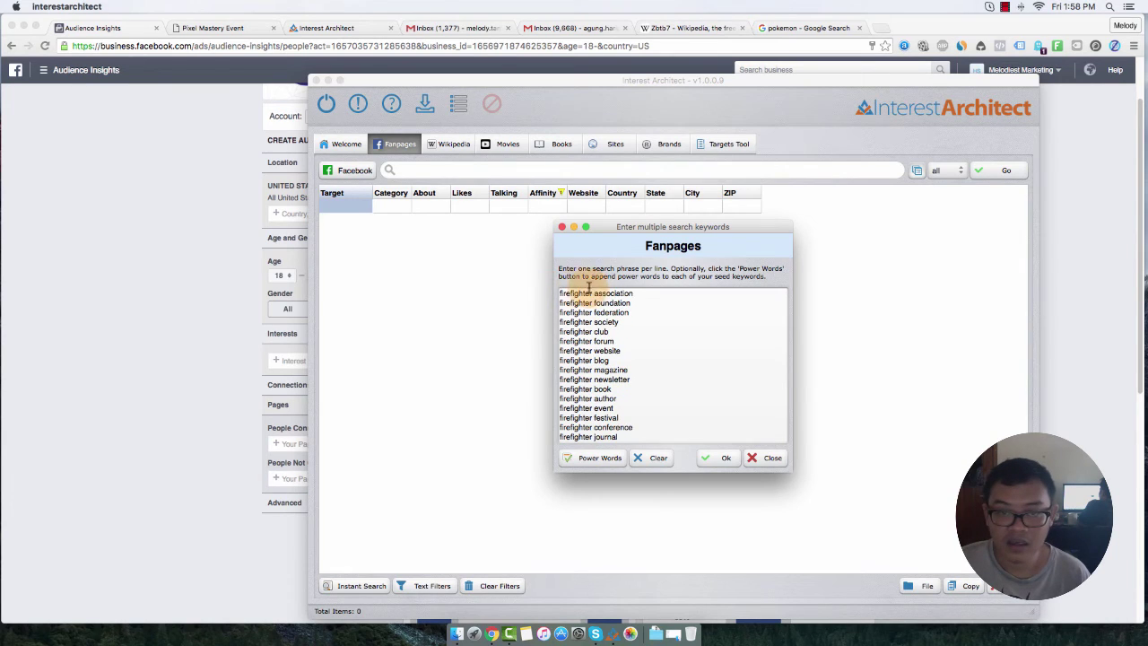
Review and accept the firefighter power-word phrases, and run the fanpage search with them
{"action": "scroll", "coordinate": [619, 345], "scroll_direction": "down", "scroll_amount": 3}
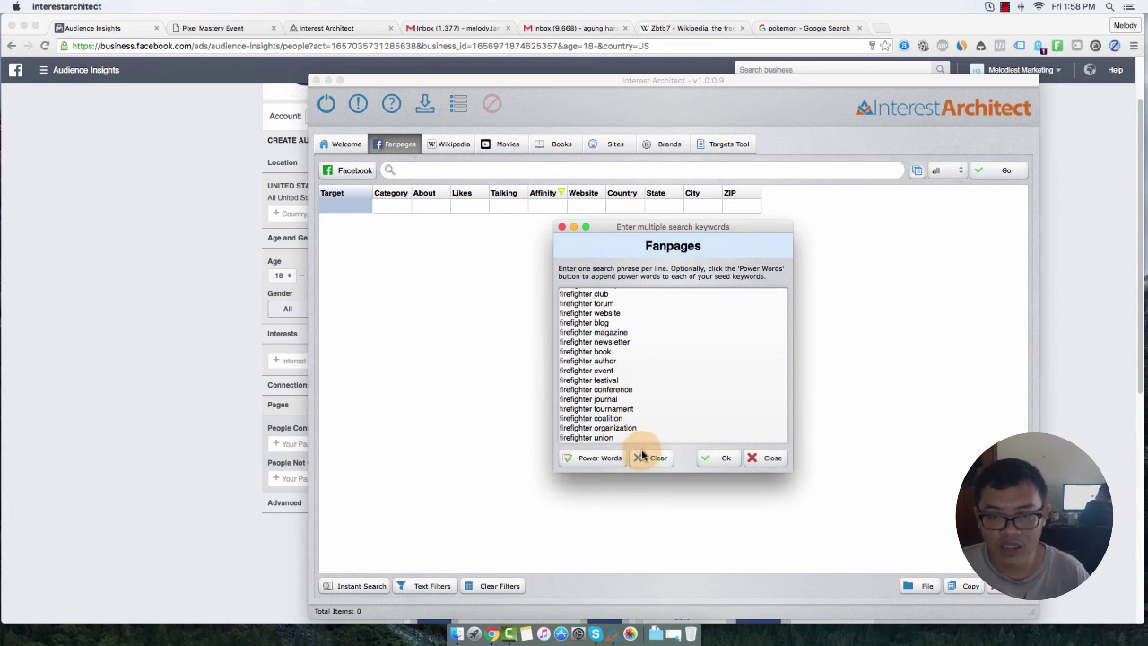
{"action": "scroll", "coordinate": [664, 385], "scroll_direction": "up", "scroll_amount": 3}
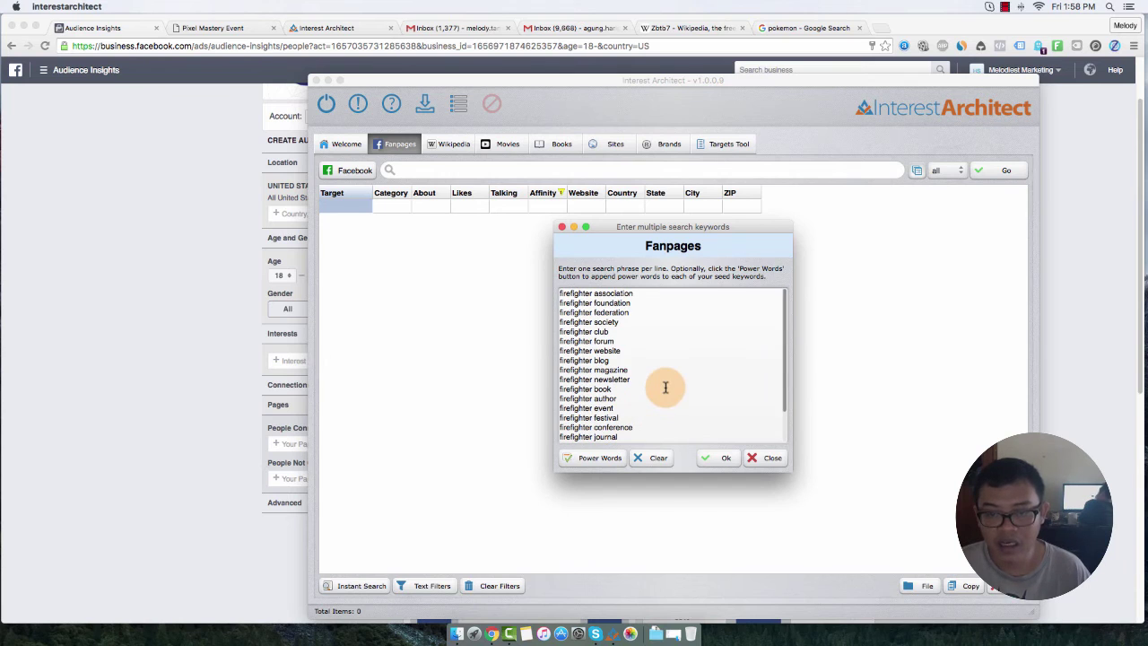
{"action": "left_click", "coordinate": [722, 458]}
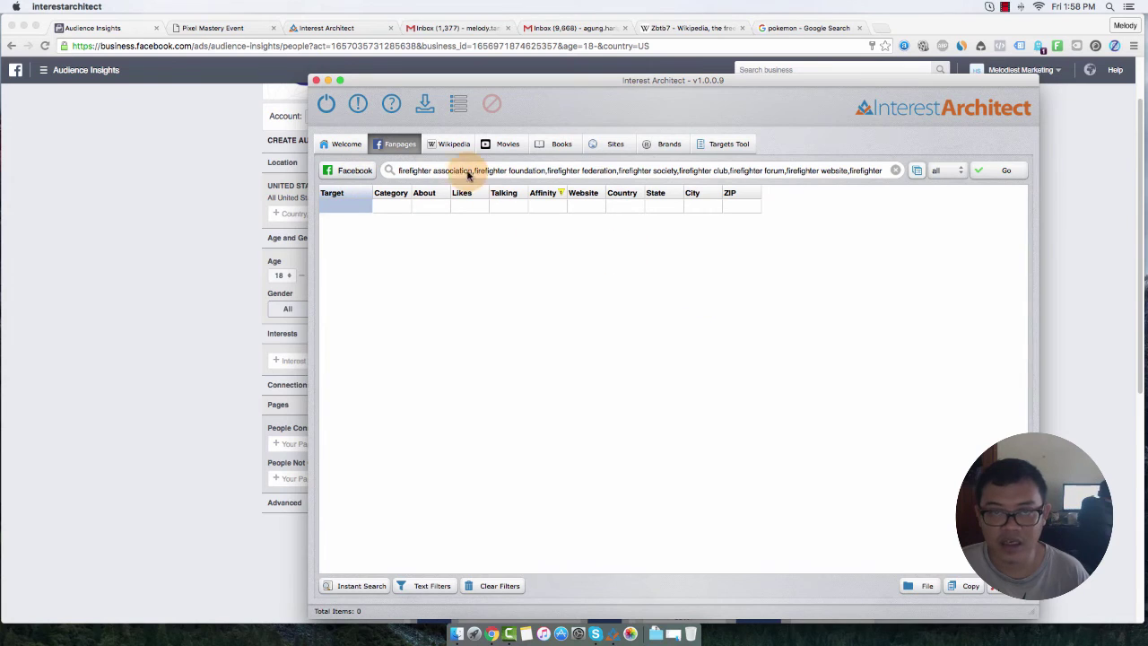
{"action": "left_click", "coordinate": [1002, 175]}
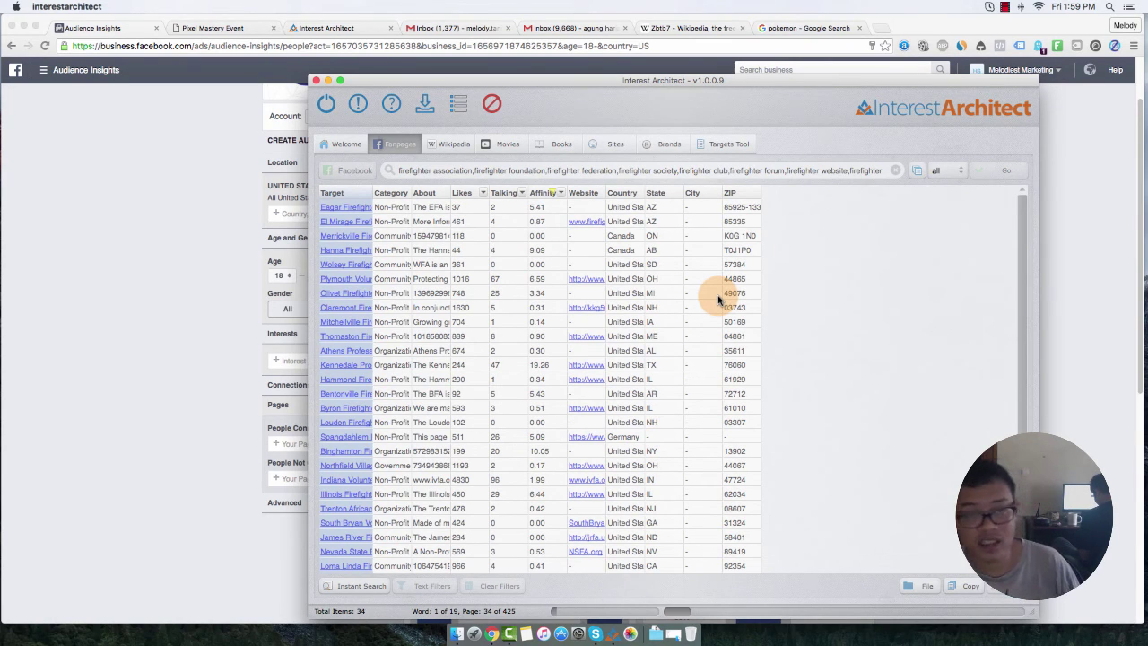
Switch to Audience Insights, show the page likes, and add the interest Men's clothing from Shopping and fashion > Clothing
{"action": "left_click", "coordinate": [199, 305]}
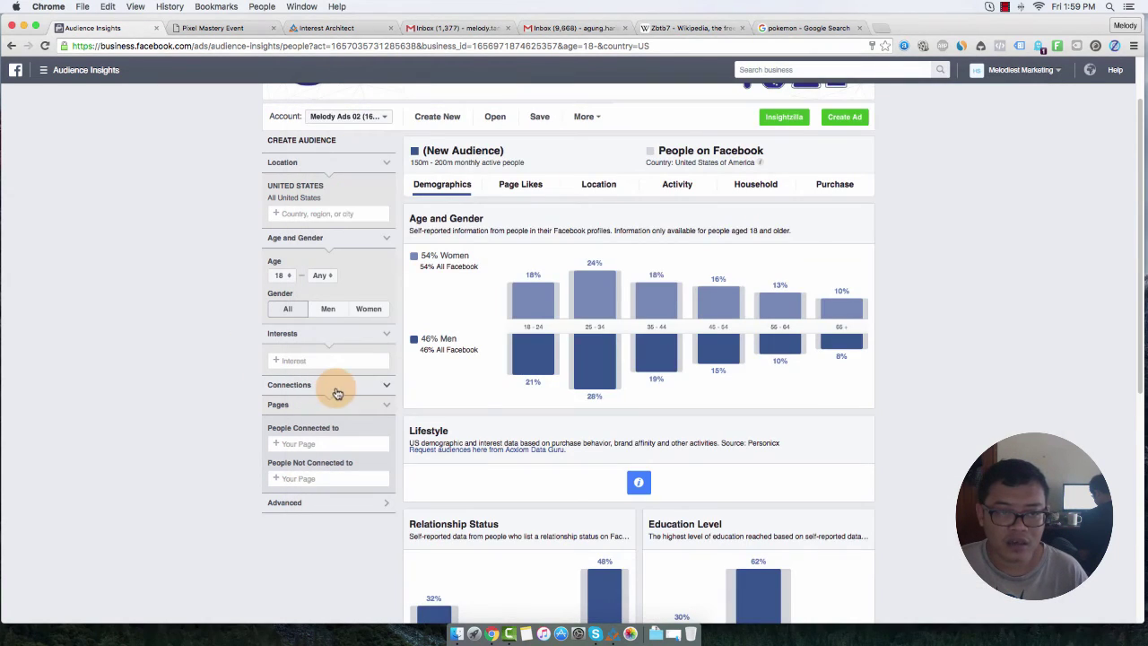
{"action": "left_click", "coordinate": [524, 185]}
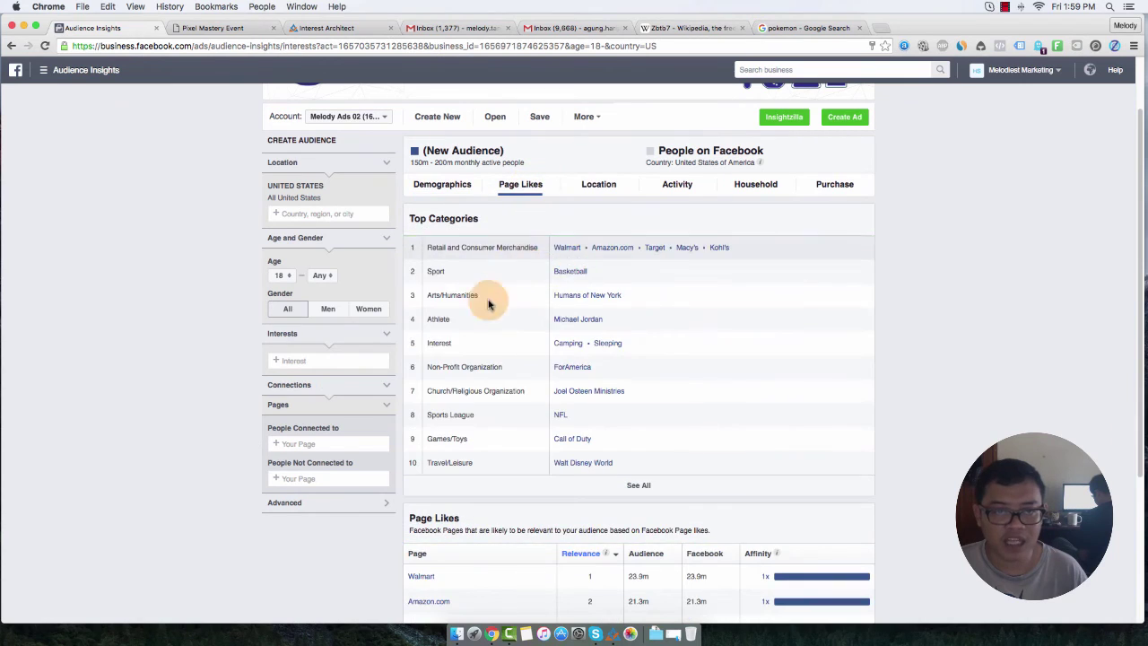
{"action": "left_click", "coordinate": [328, 361]}
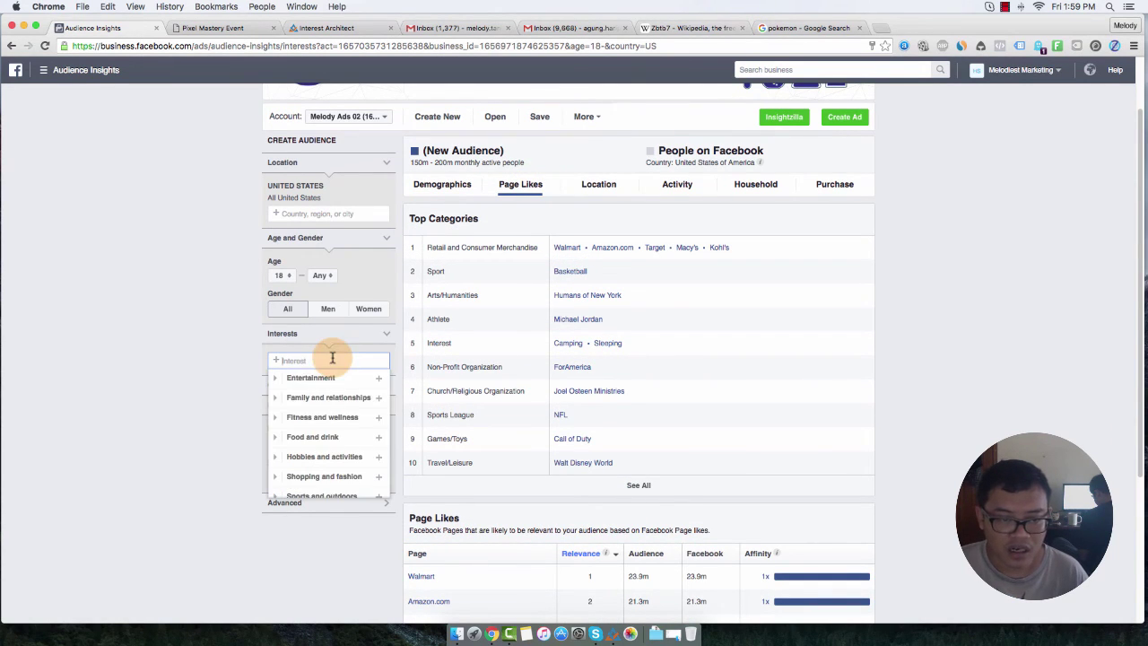
{"action": "left_click", "coordinate": [346, 477]}
{"action": "left_click", "coordinate": [330, 422]}
{"action": "left_click", "coordinate": [309, 417]}
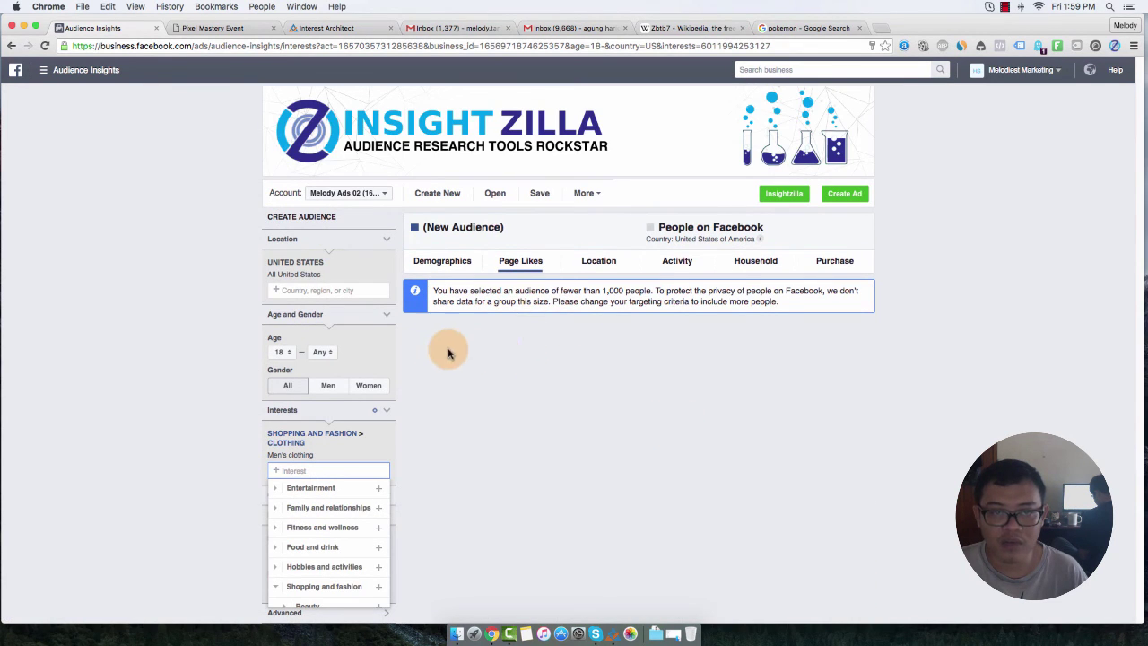
Add the interest Animated movies from Entertainment > Movies to the audience
{"action": "left_click", "coordinate": [315, 488]}
{"action": "left_click", "coordinate": [326, 548]}
{"action": "left_click", "coordinate": [341, 535]}
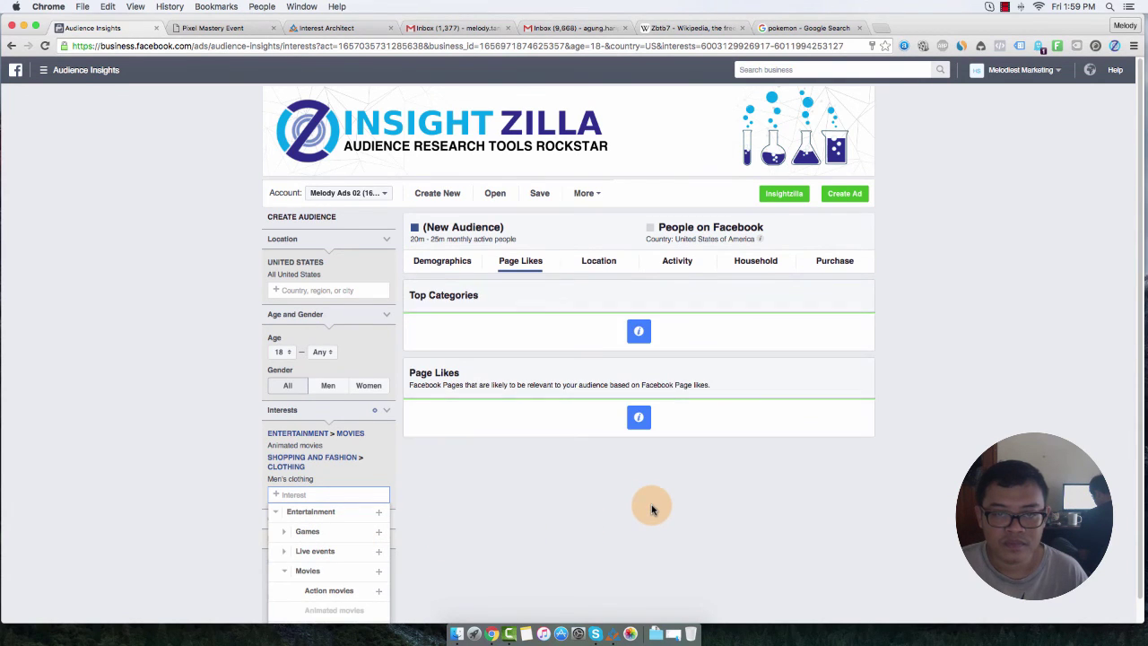
{"action": "mouse_move", "coordinate": [642, 338]}
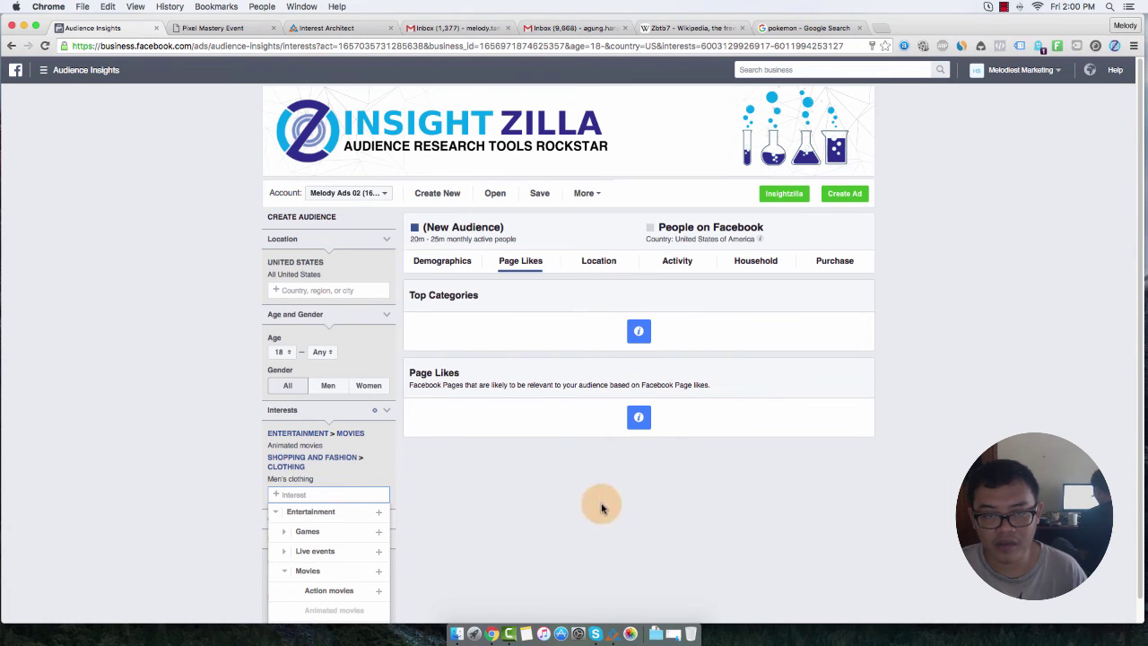
Switch to Interest Architect to check the running firefighter search, and view the interestarchitect.com purchase offer in the browser
{"action": "left_click", "coordinate": [605, 630]}
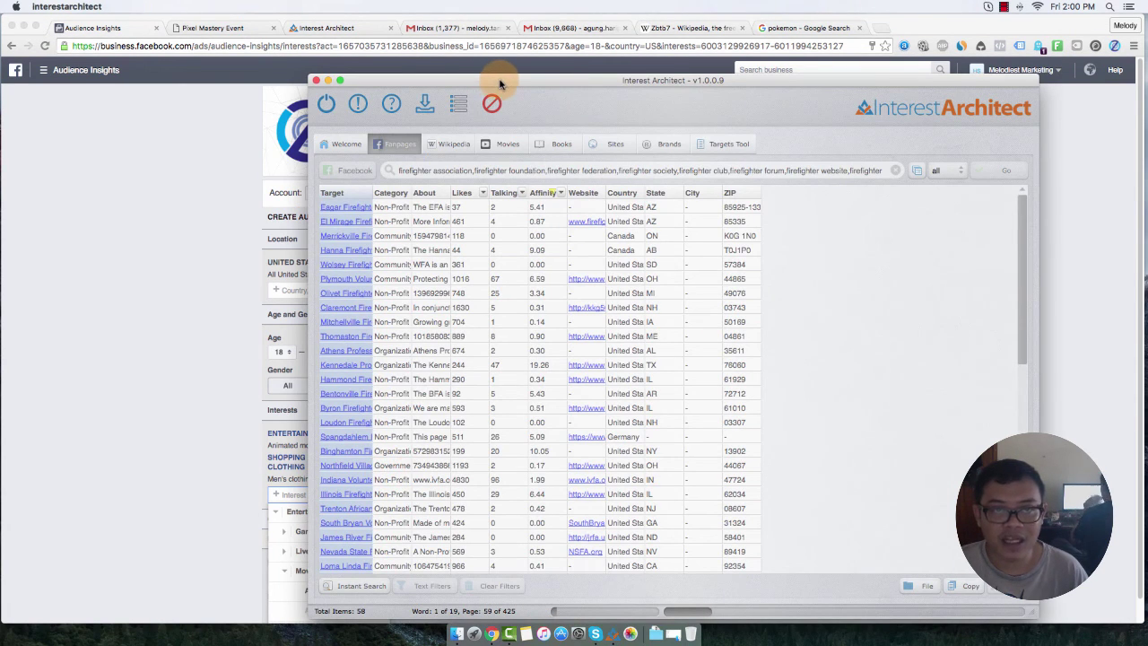
{"action": "left_click_drag", "start_coordinate": [488, 80], "coordinate": [484, 66]}
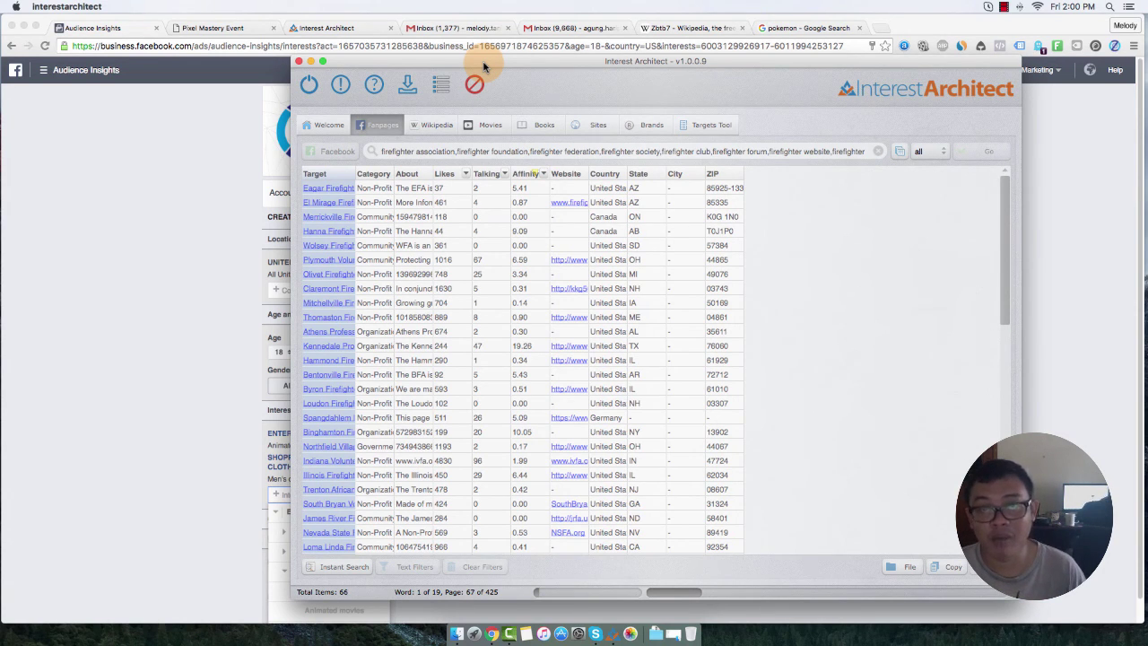
{"action": "left_click", "coordinate": [307, 27]}
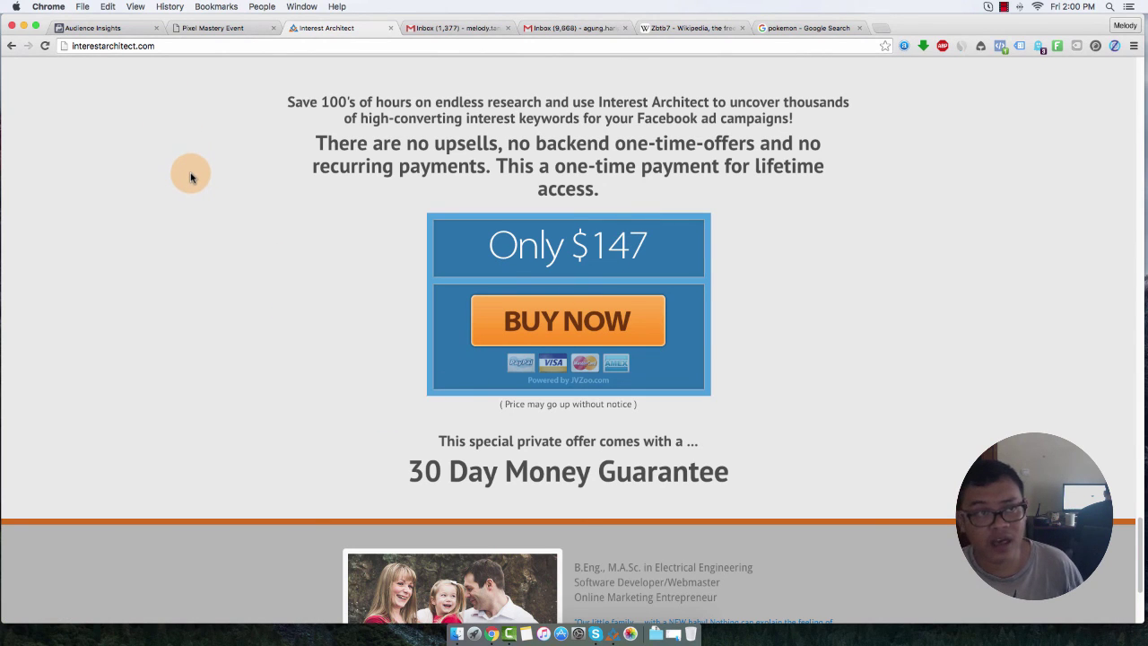
Revisit the page likes in Audience Insights, and switch back to Interest Architect to check the firefighter fanpage results
{"action": "left_click", "coordinate": [131, 33]}
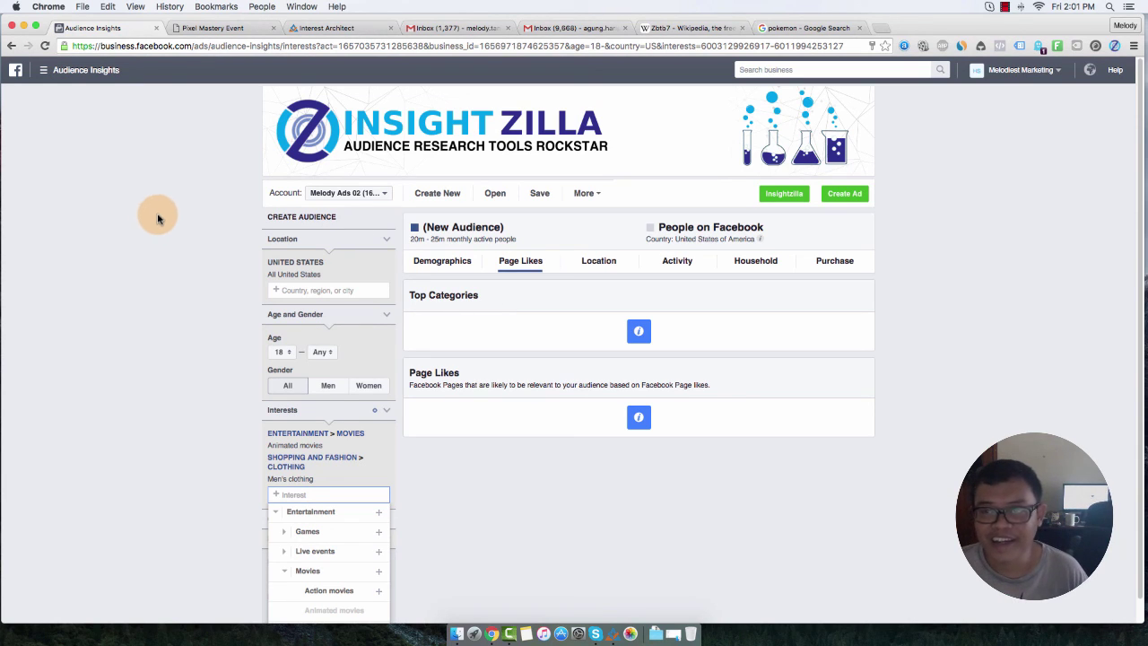
{"action": "left_click", "coordinate": [525, 268]}
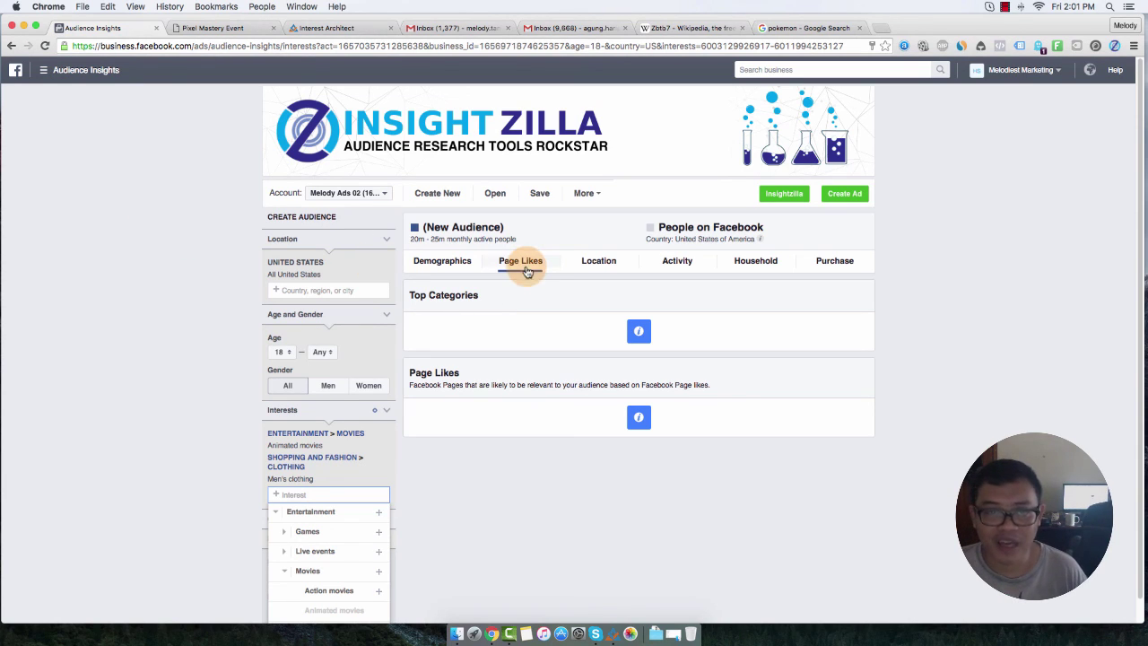
{"action": "left_click", "coordinate": [611, 628]}
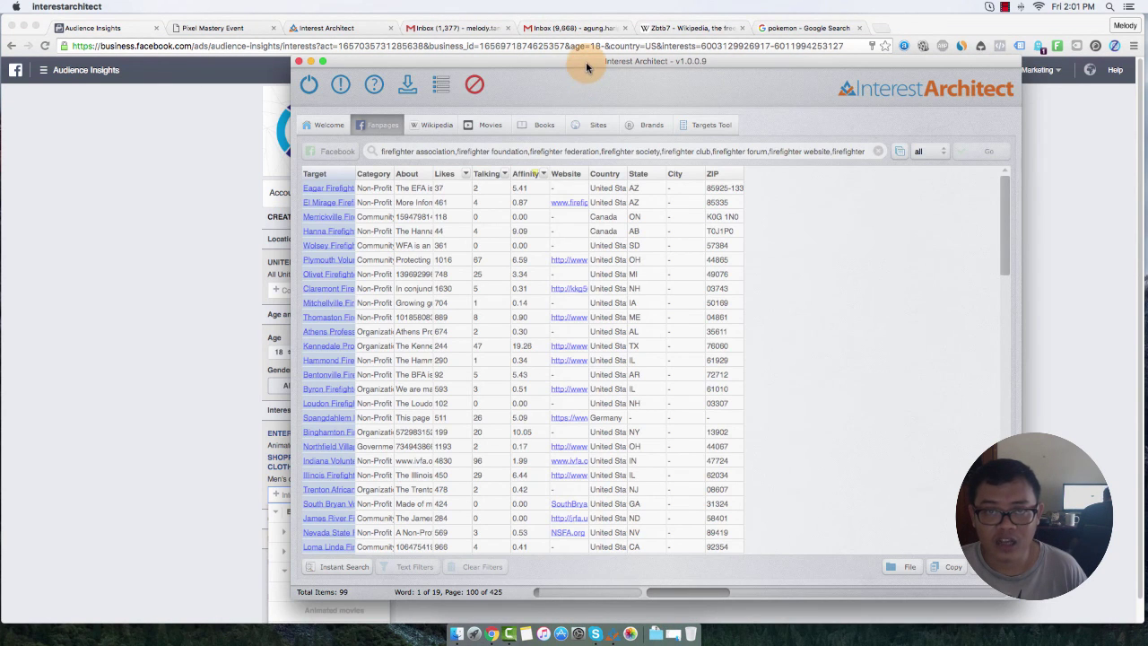
{"action": "left_click_drag", "start_coordinate": [585, 61], "coordinate": [556, 40]}
{"action": "left_click", "coordinate": [568, 192]}
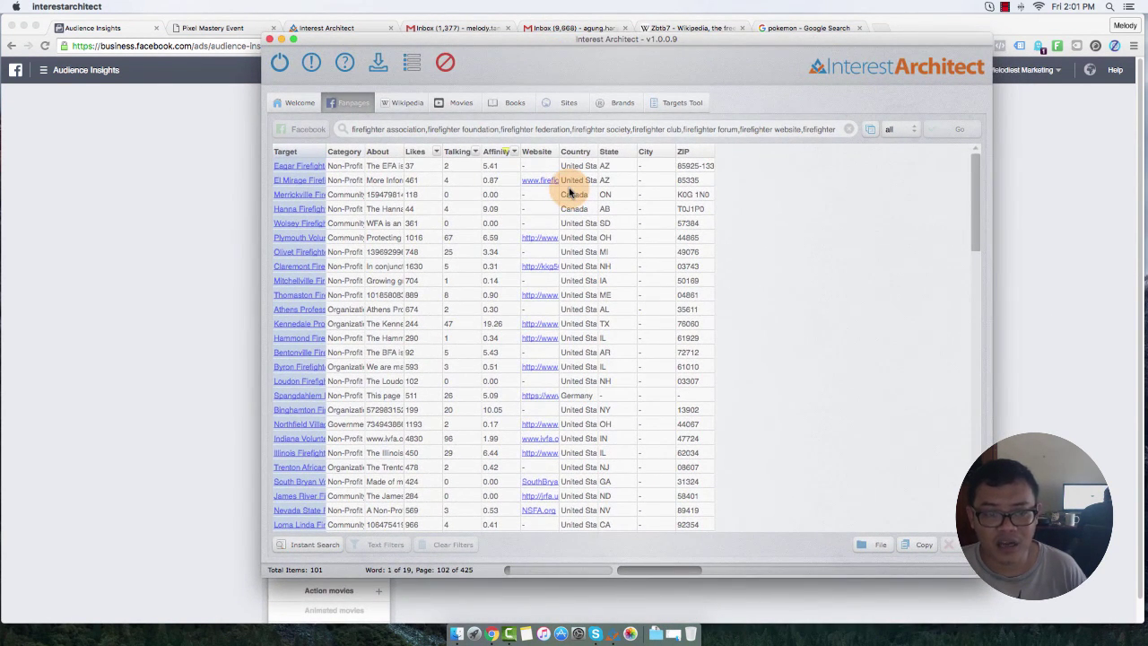